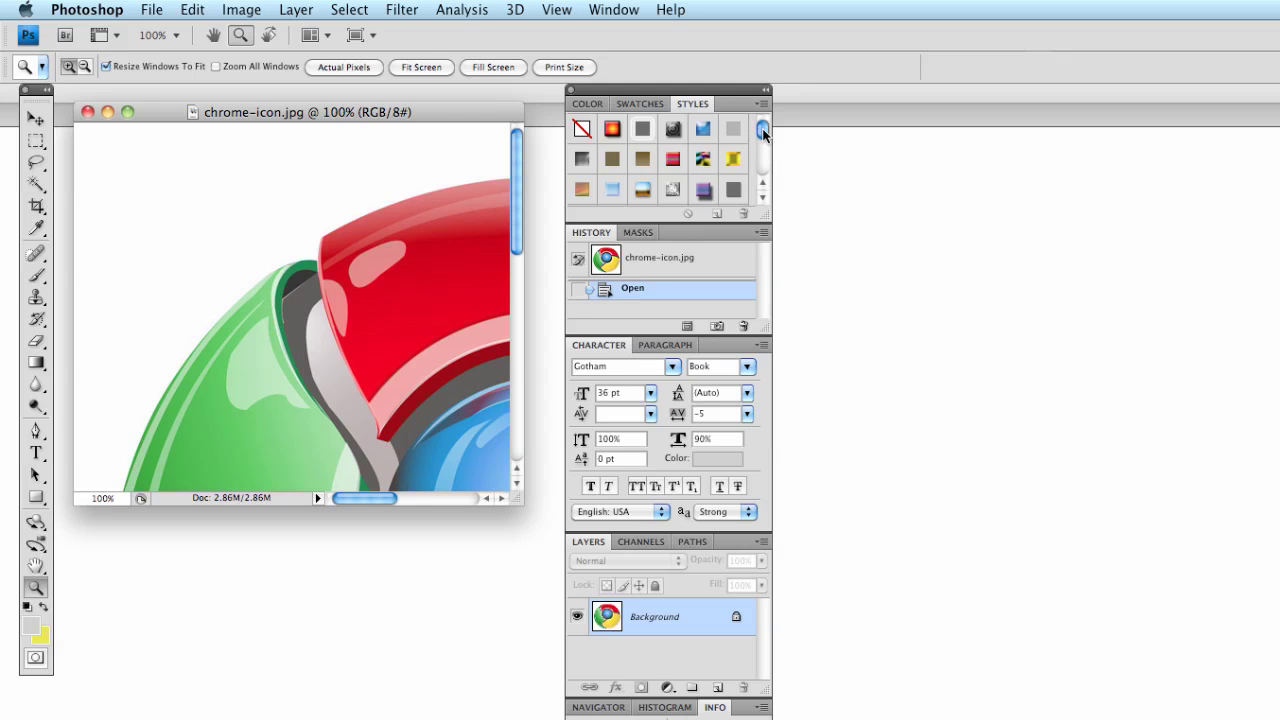
scroll(765, 133, "down", 2)
scroll(765, 133, "up", 2)
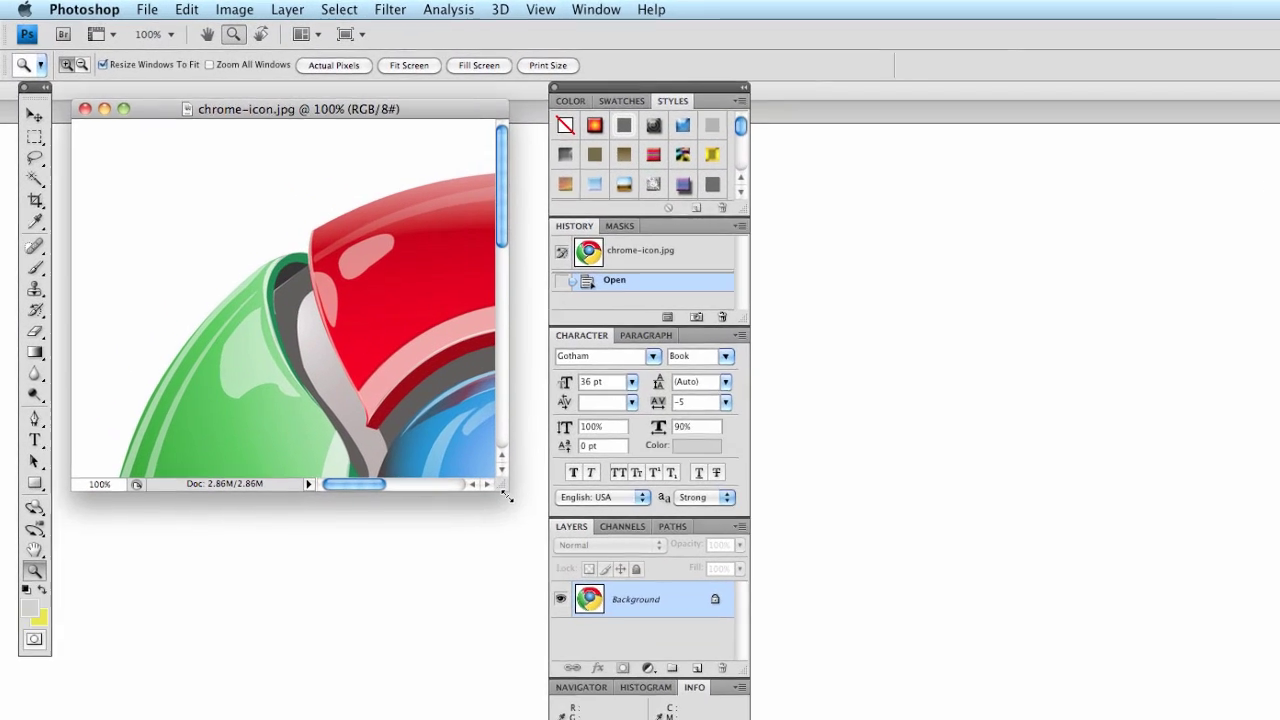
Review the width, resolution and background contents options for a new document, and cancel without creating one.
left_click(163, 9)
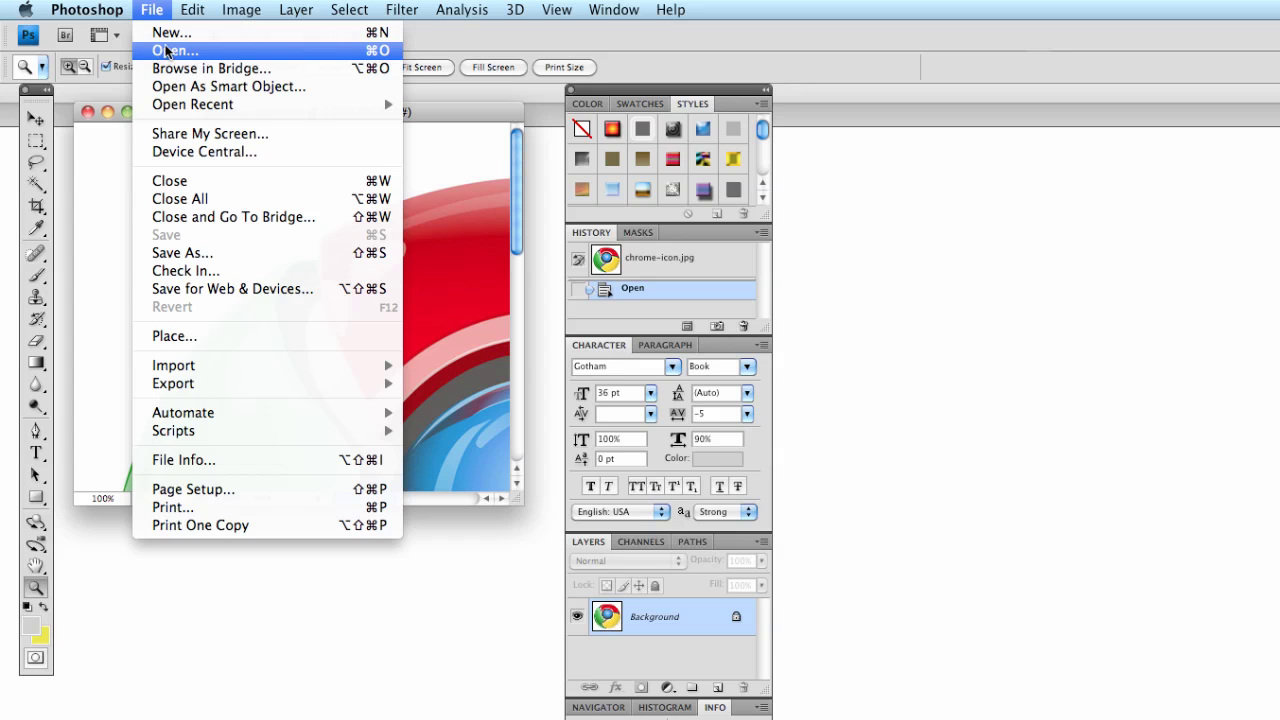
left_click(168, 34)
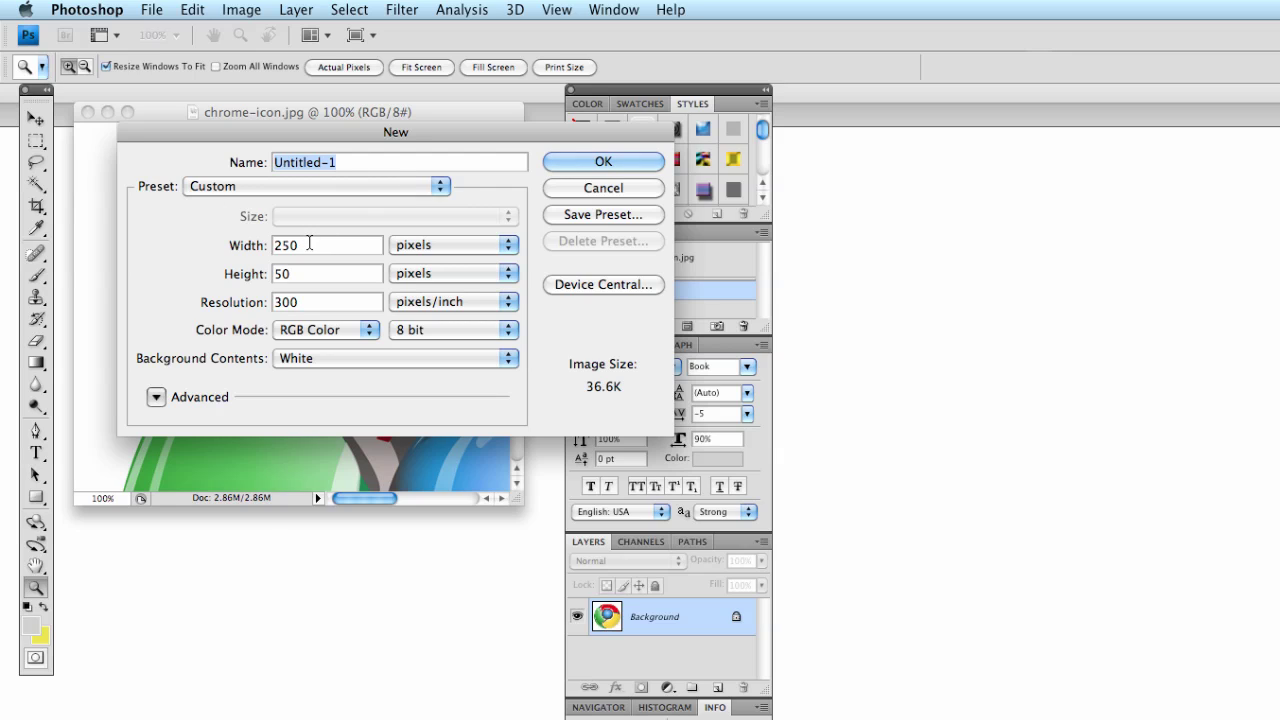
left_click(245, 247)
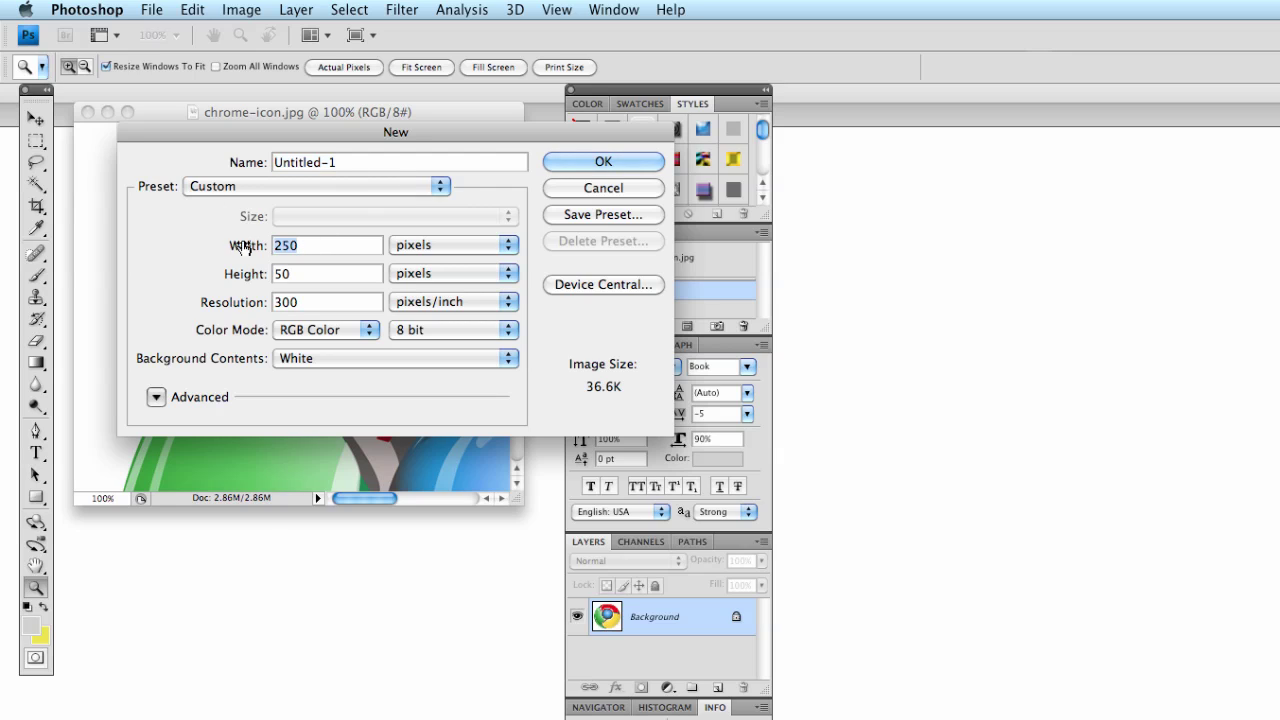
double_click(305, 302)
left_click(304, 360)
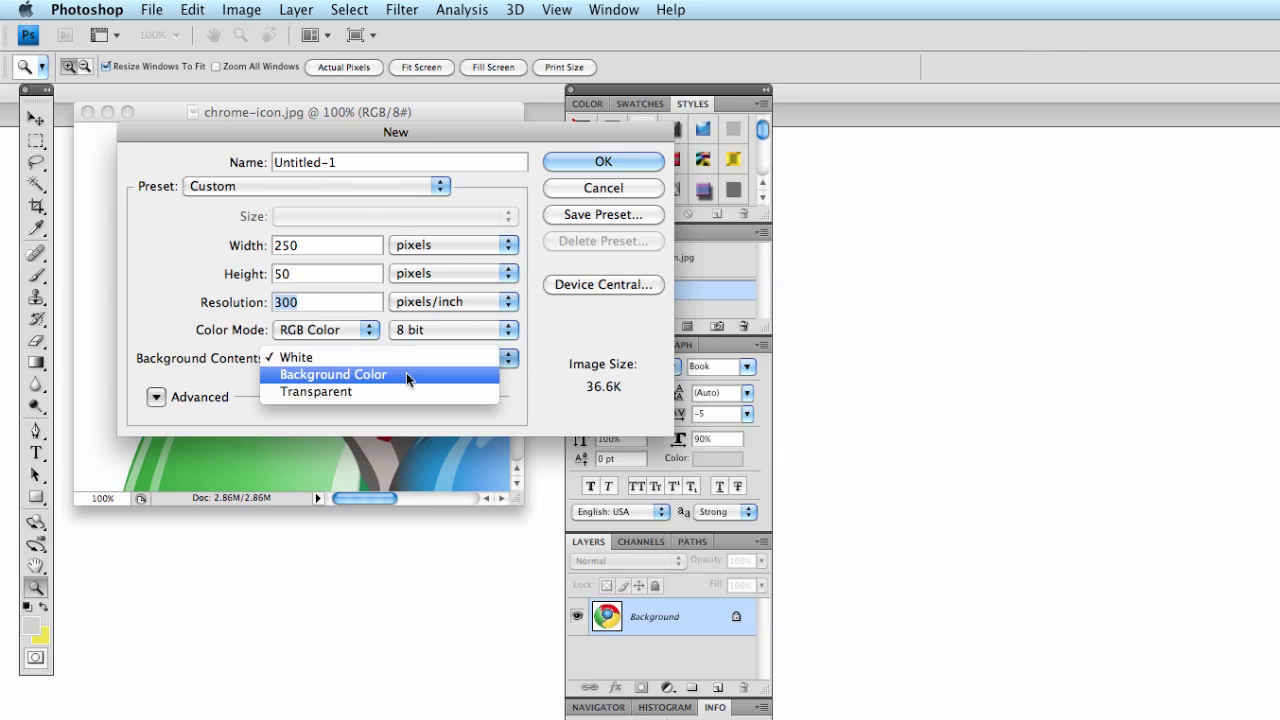
left_click(290, 357)
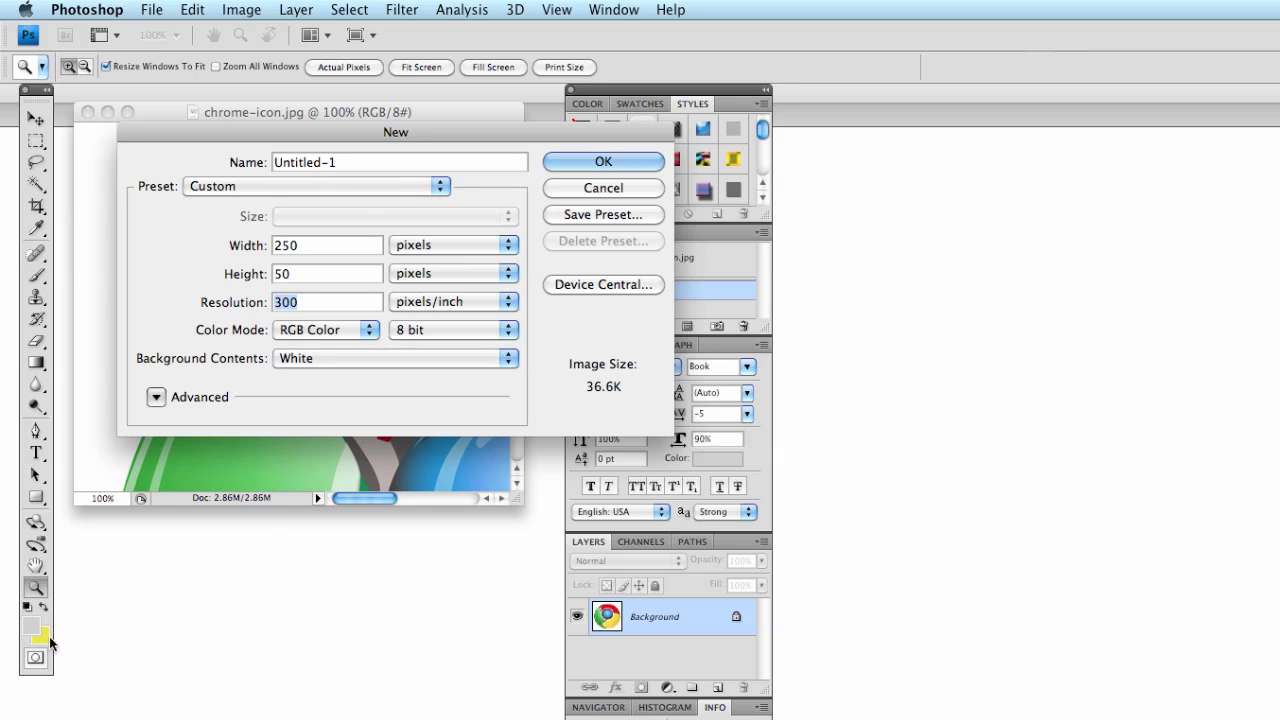
left_click(364, 351)
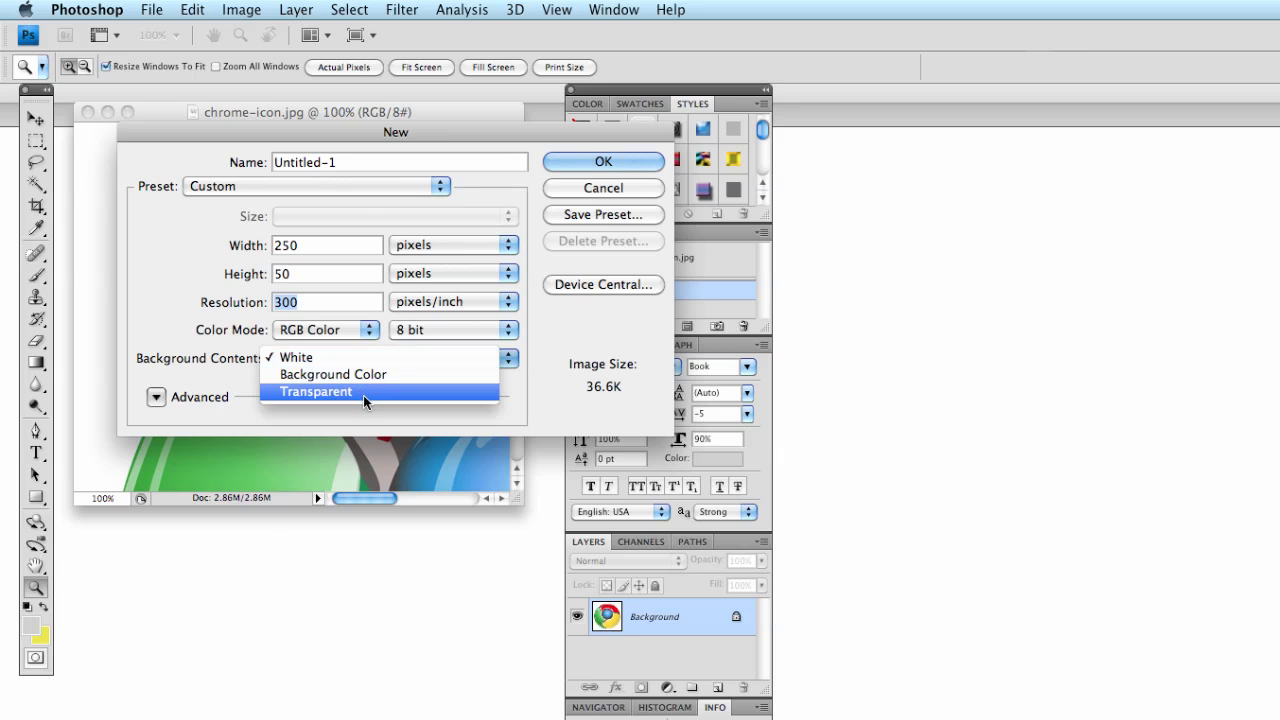
left_click(543, 626)
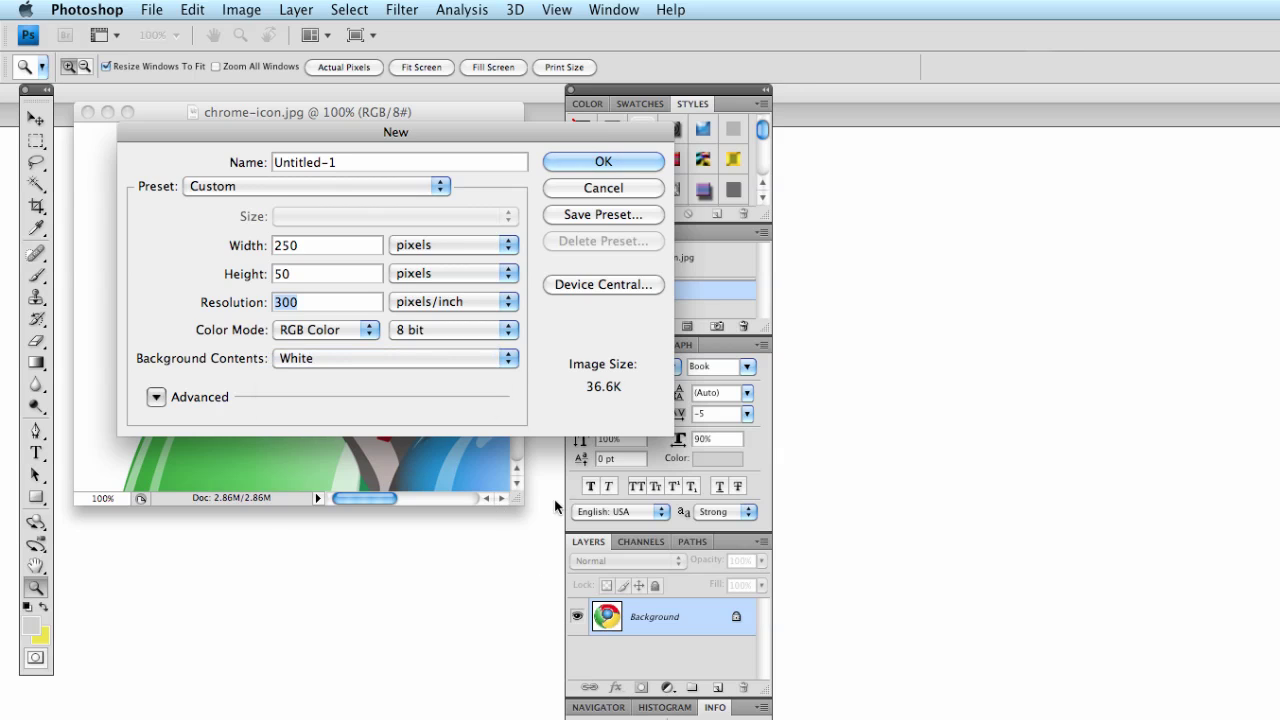
left_click(580, 189)
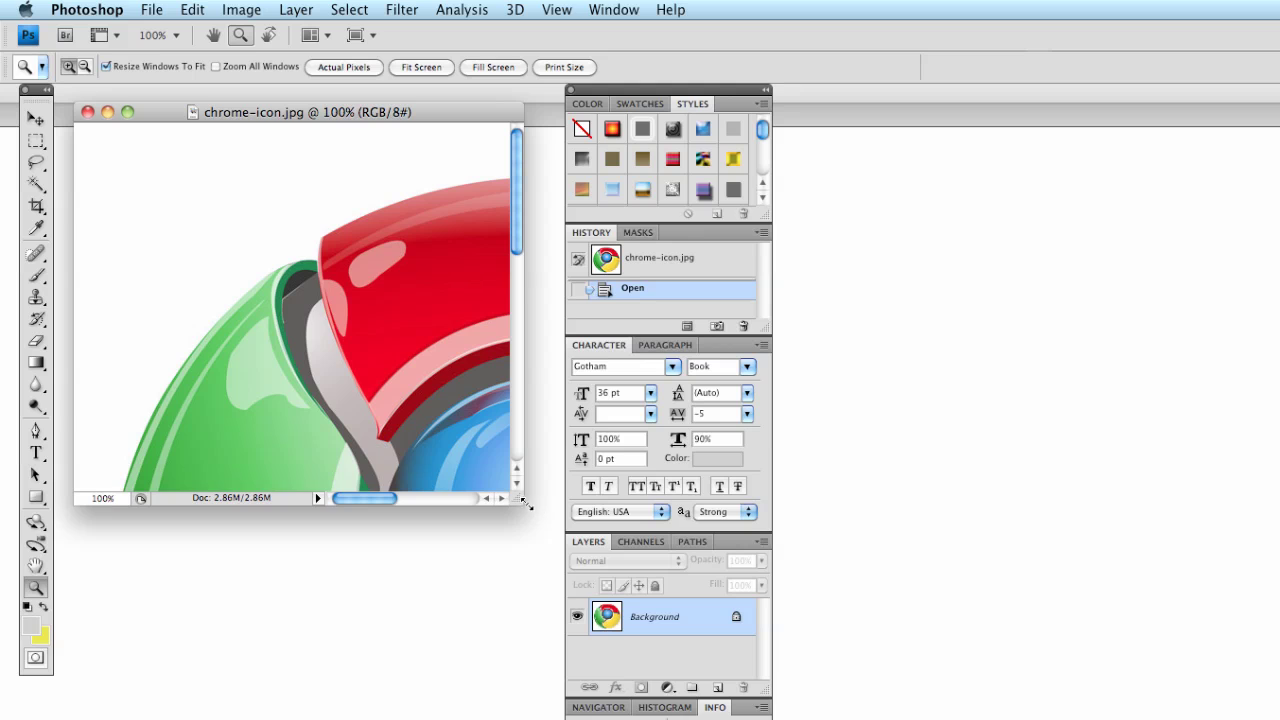
Enlarge the chrome-icon.jpg document window to show more of the icon.
left_click_drag(514, 500, 546, 566)
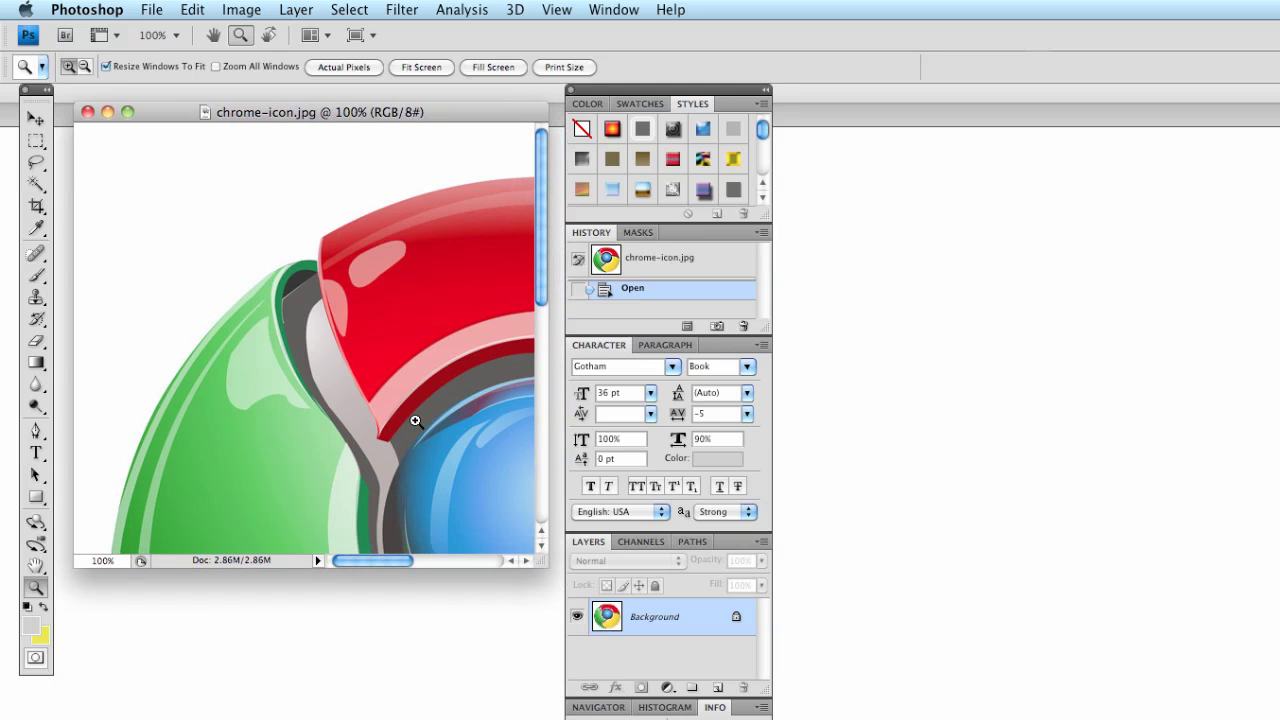
left_click_drag(376, 562, 450, 568)
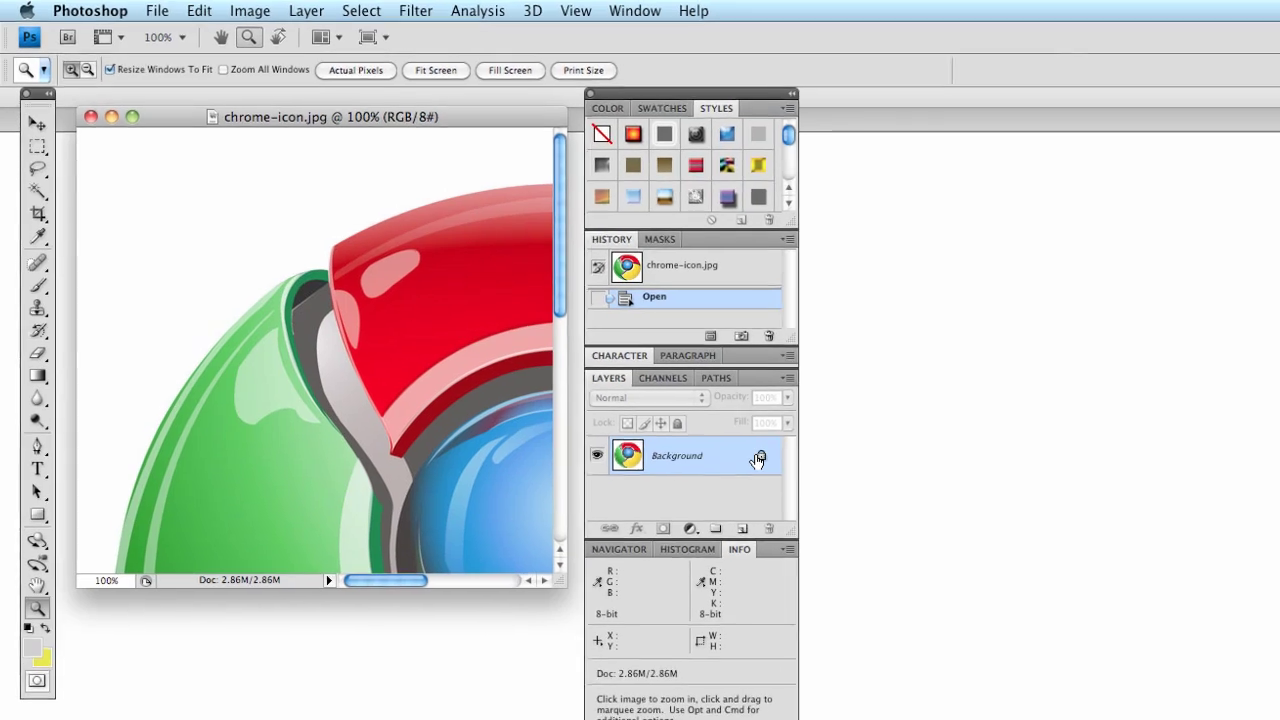
Marquee-select an area of about 263 by 210 px where the red and green parts meet, clear it on the Background, and undo the clear.
left_click(38, 153)
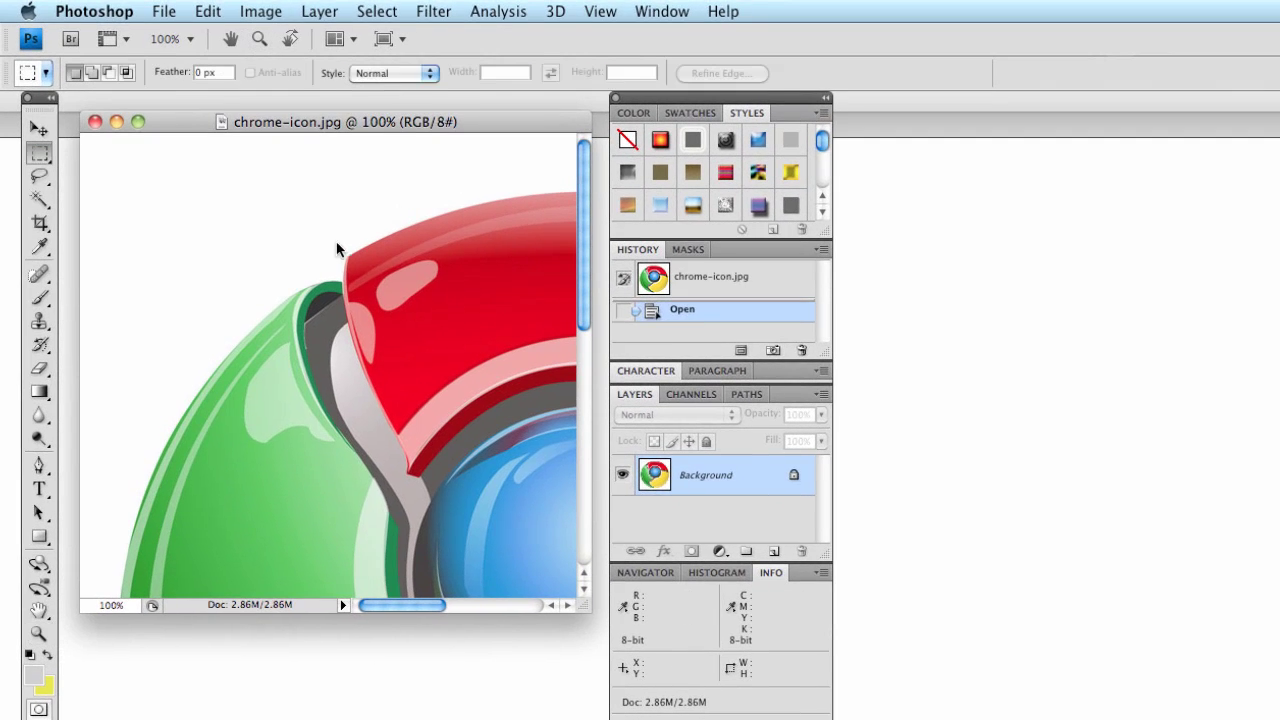
left_click_drag(258, 200, 525, 413)
key("Delete")
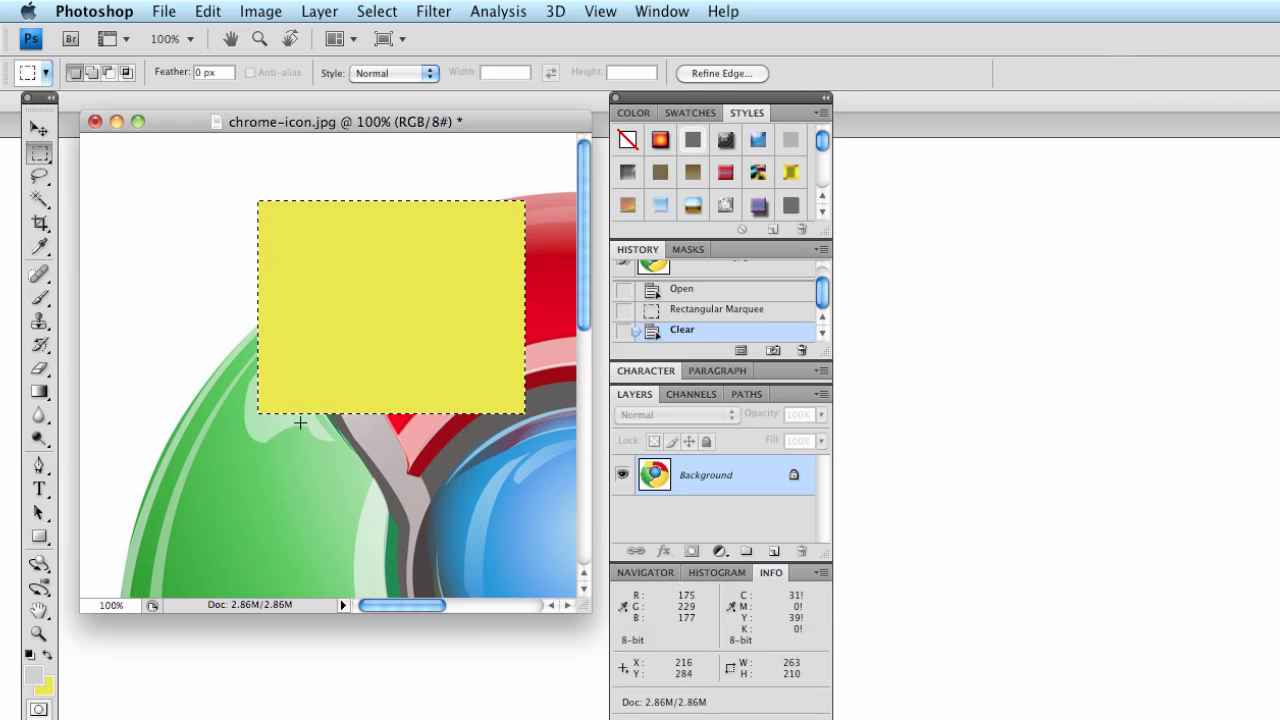
key("super+z")
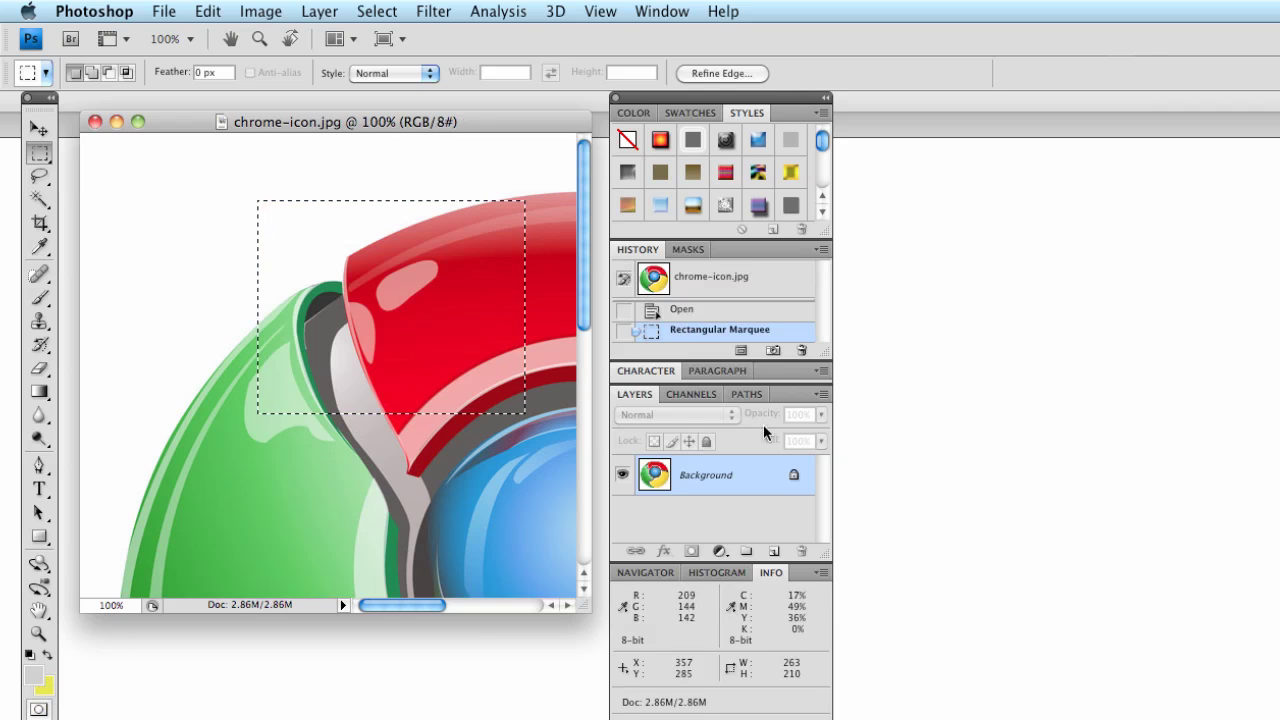
Convert the locked Background into a regular layer named Layer 0 with Normal mode and 100% opacity.
double_click(790, 478)
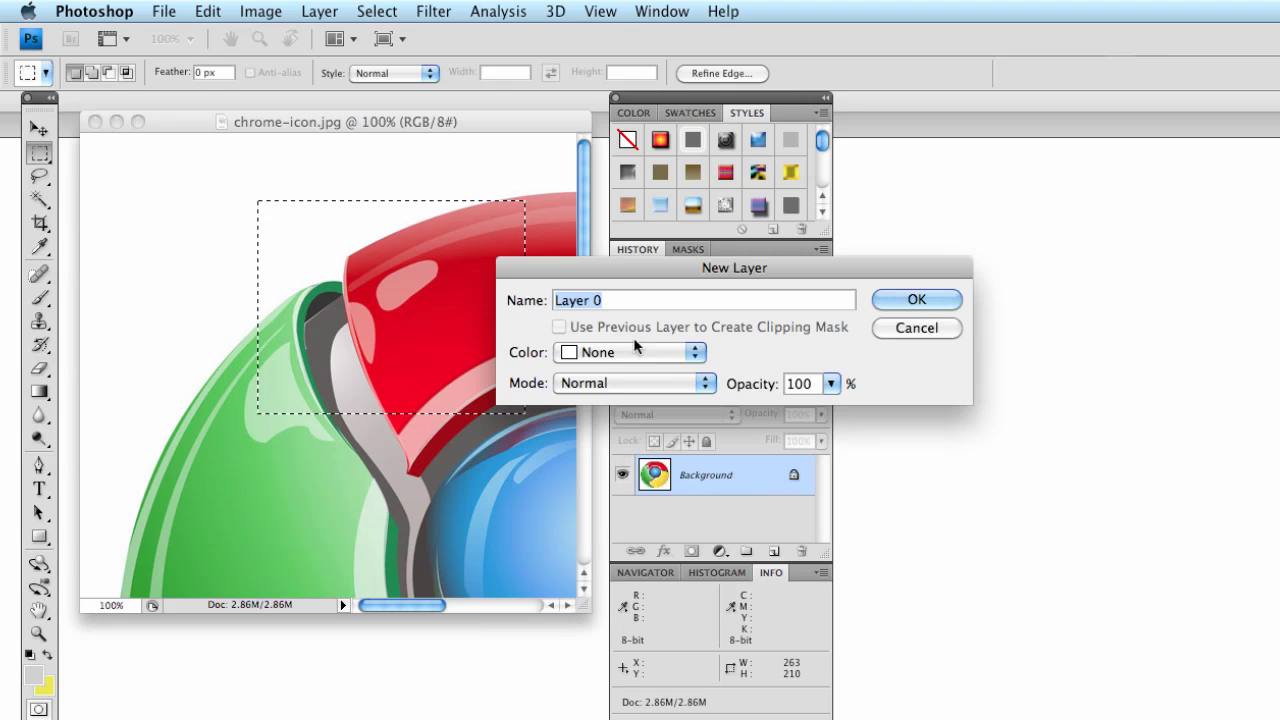
left_click(912, 303)
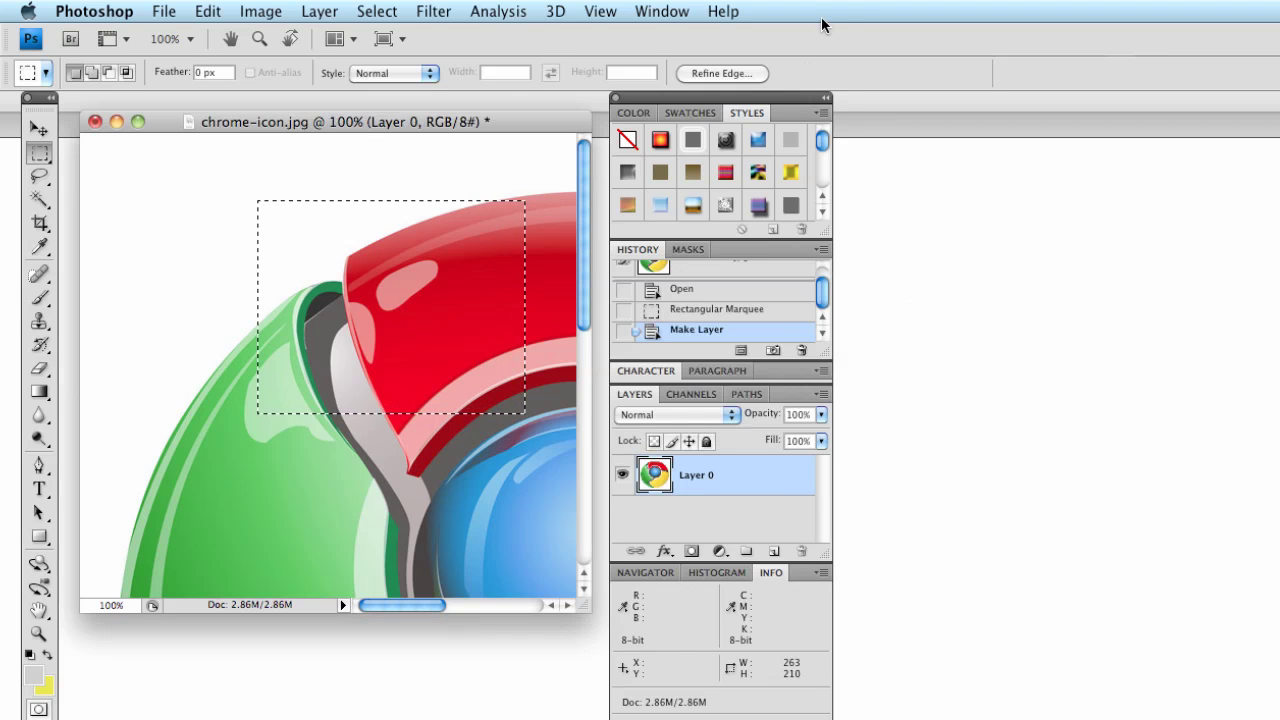
Clear the selected area on Layer 0, undo the clear, and deselect.
key("Delete")
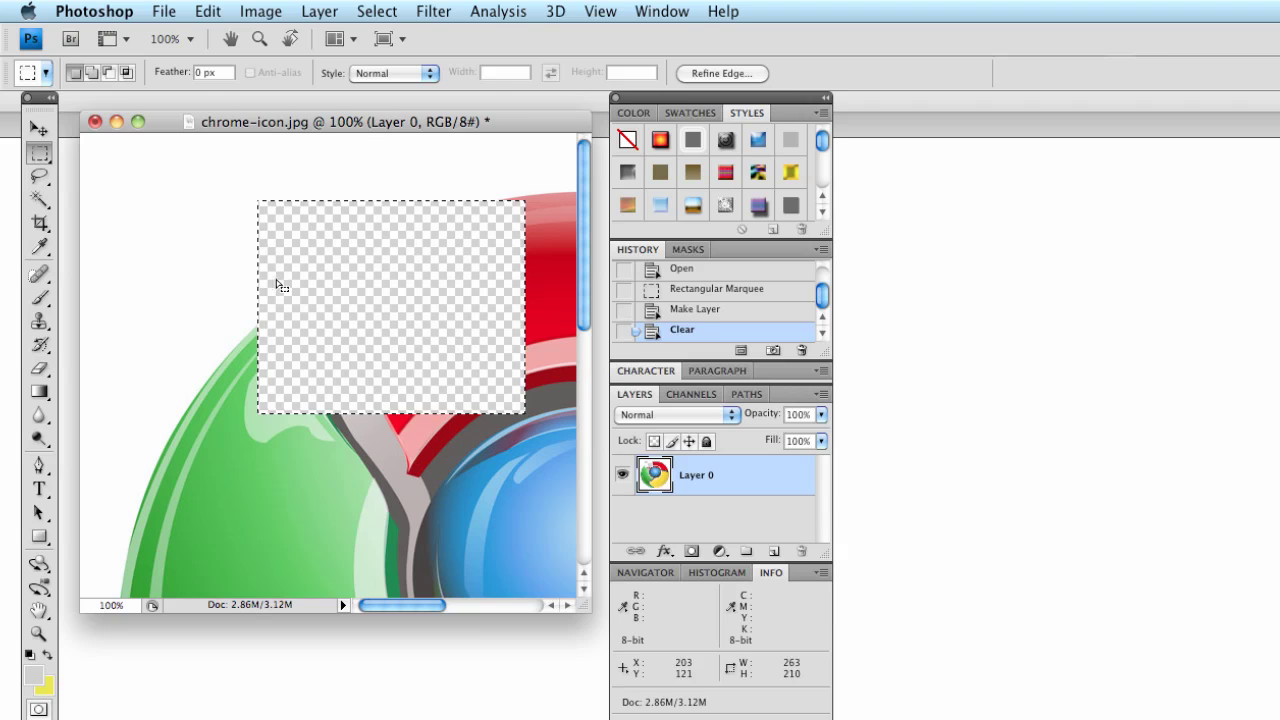
key("ctrl+z")
key("ctrl+d")
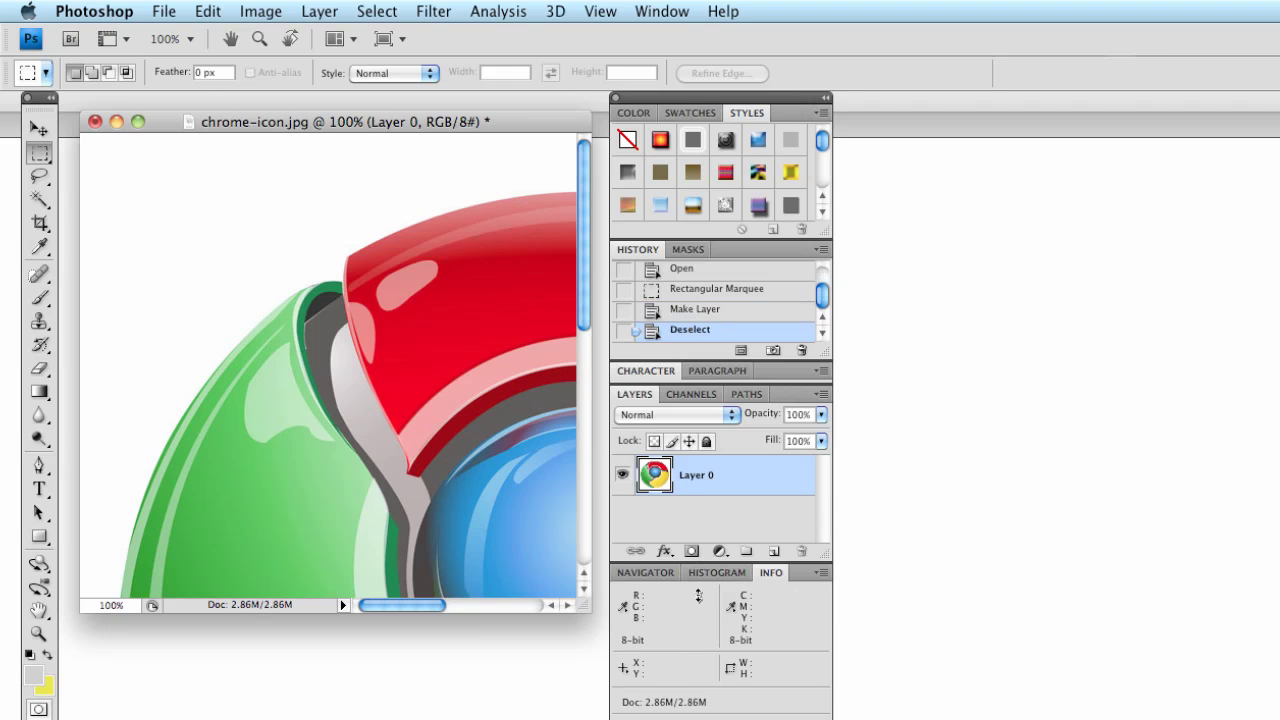
Add a new layer above Layer 0 and draw a light grey filled rectangle on it where the green and red parts meet.
left_click_drag(698, 563, 748, 657)
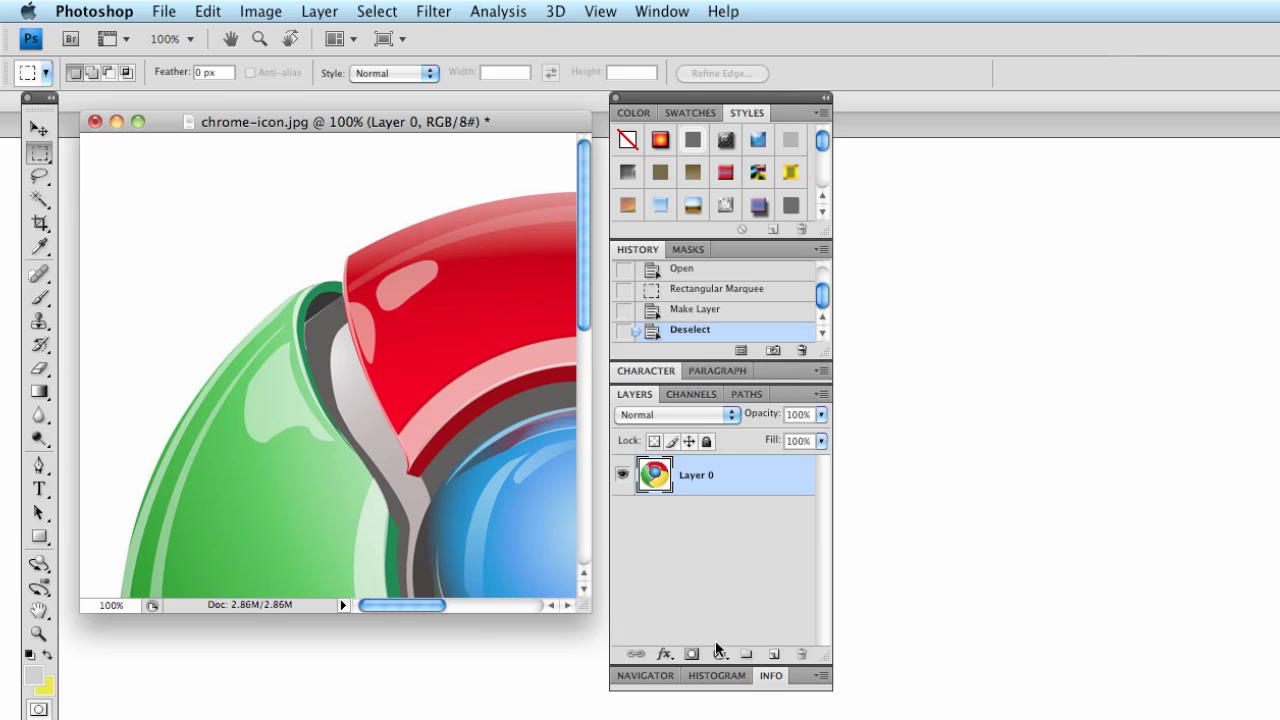
left_click(774, 654)
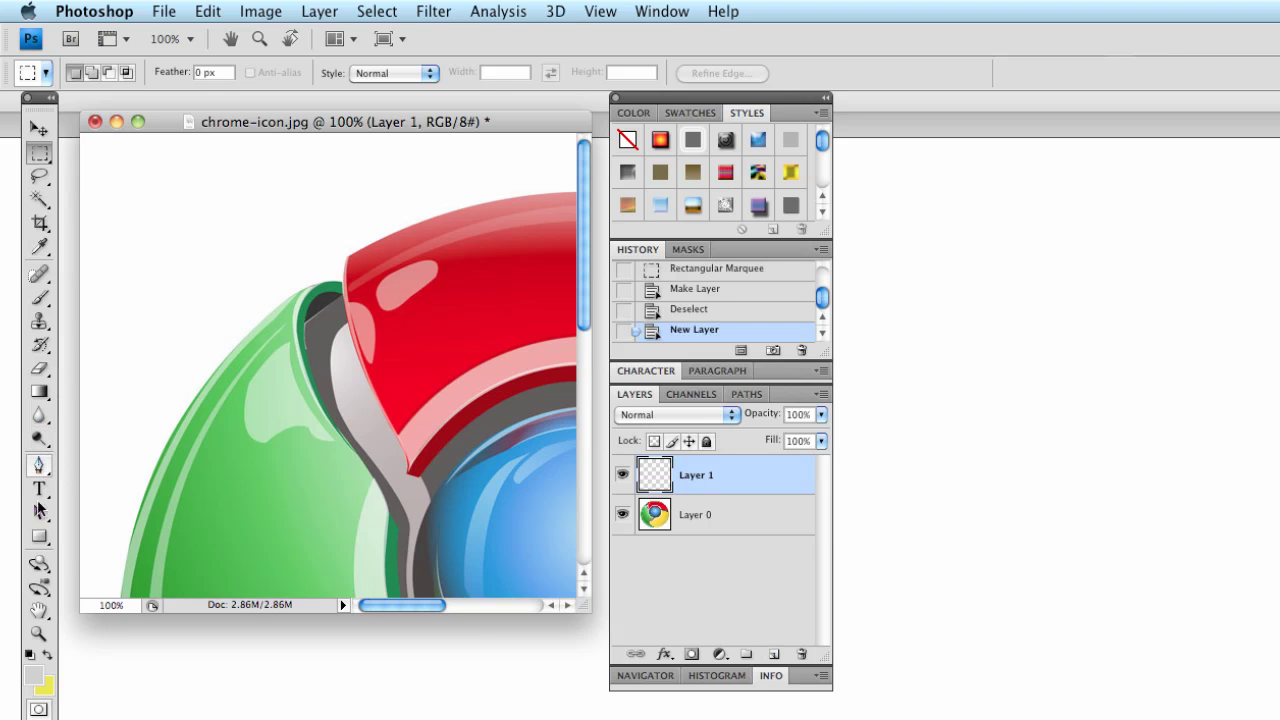
left_click(40, 536)
left_click_drag(235, 203, 383, 321)
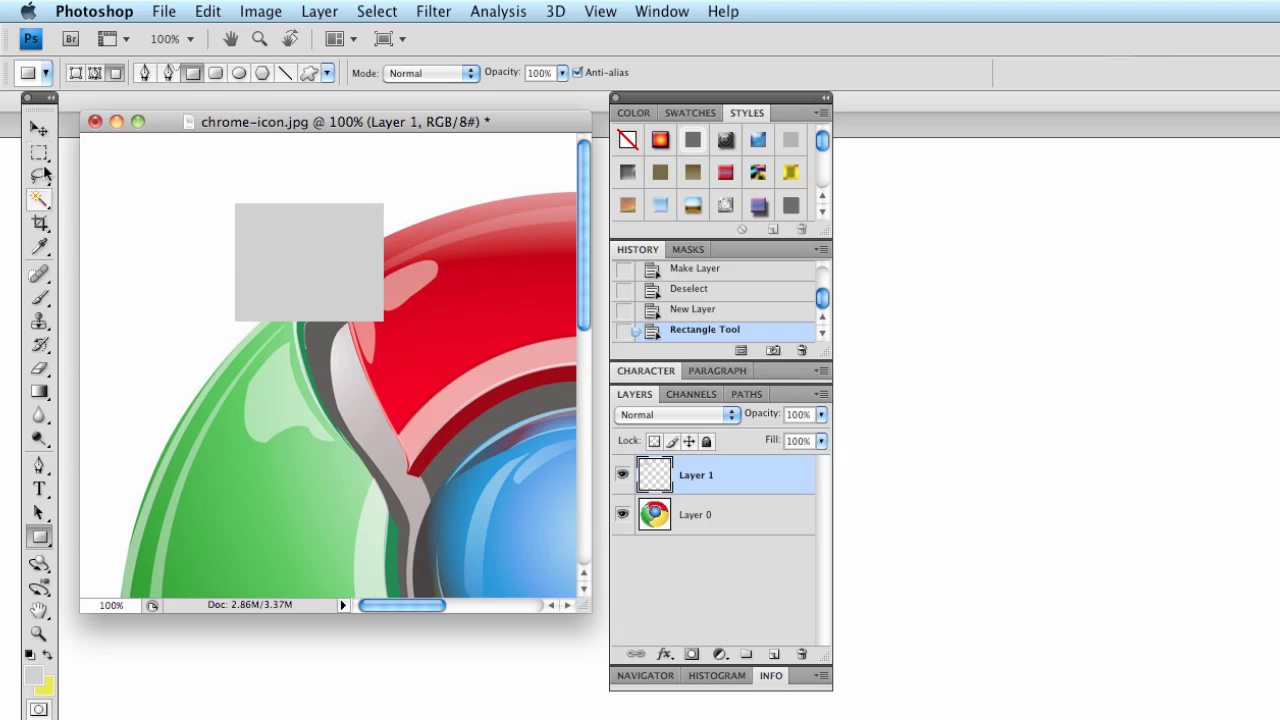
Move the grey rectangle slightly to the right and up with the Move tool.
left_click(40, 129)
mouse_move(340, 266)
left_mouse_down()
mouse_move(411, 317)
mouse_move(366, 289)
mouse_move(343, 243)
mouse_move(315, 320)
mouse_move(371, 314)
mouse_move(354, 271)
left_mouse_up()
Place Layer 1 below Layer 0 in the layer order and bring it back on top.
left_click_drag(651, 511, 734, 530)
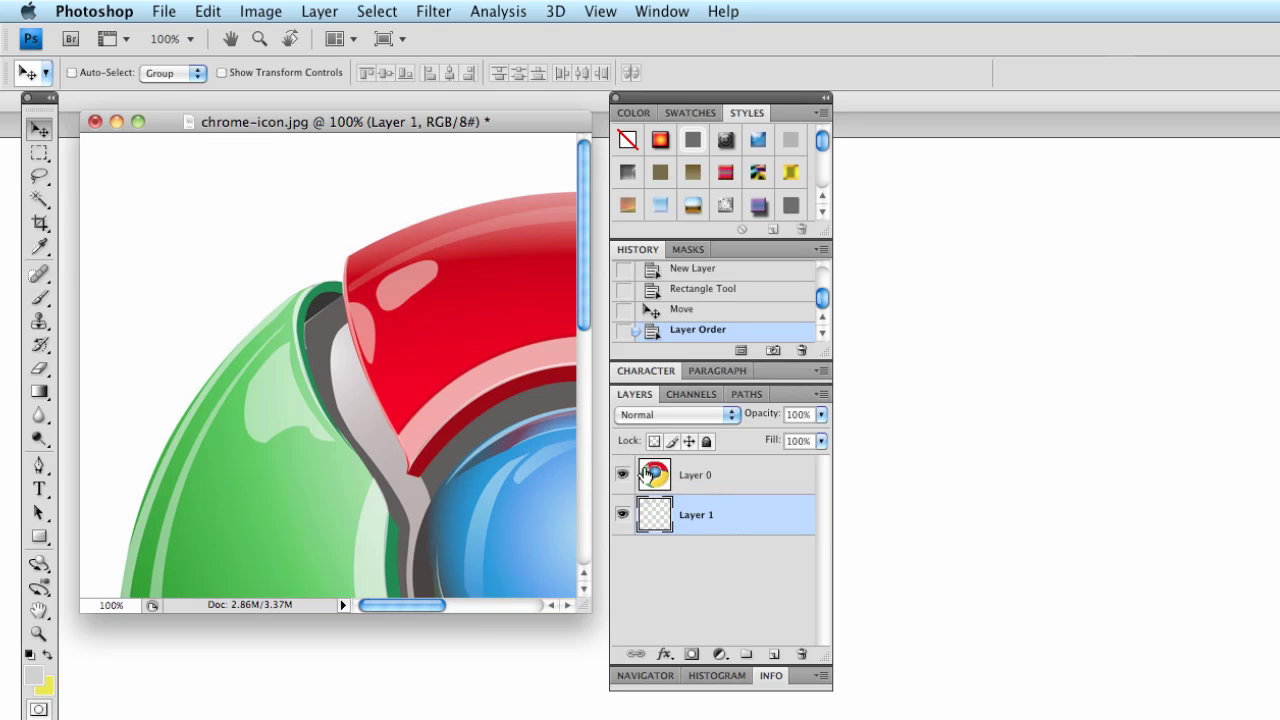
left_click_drag(703, 518, 702, 460)
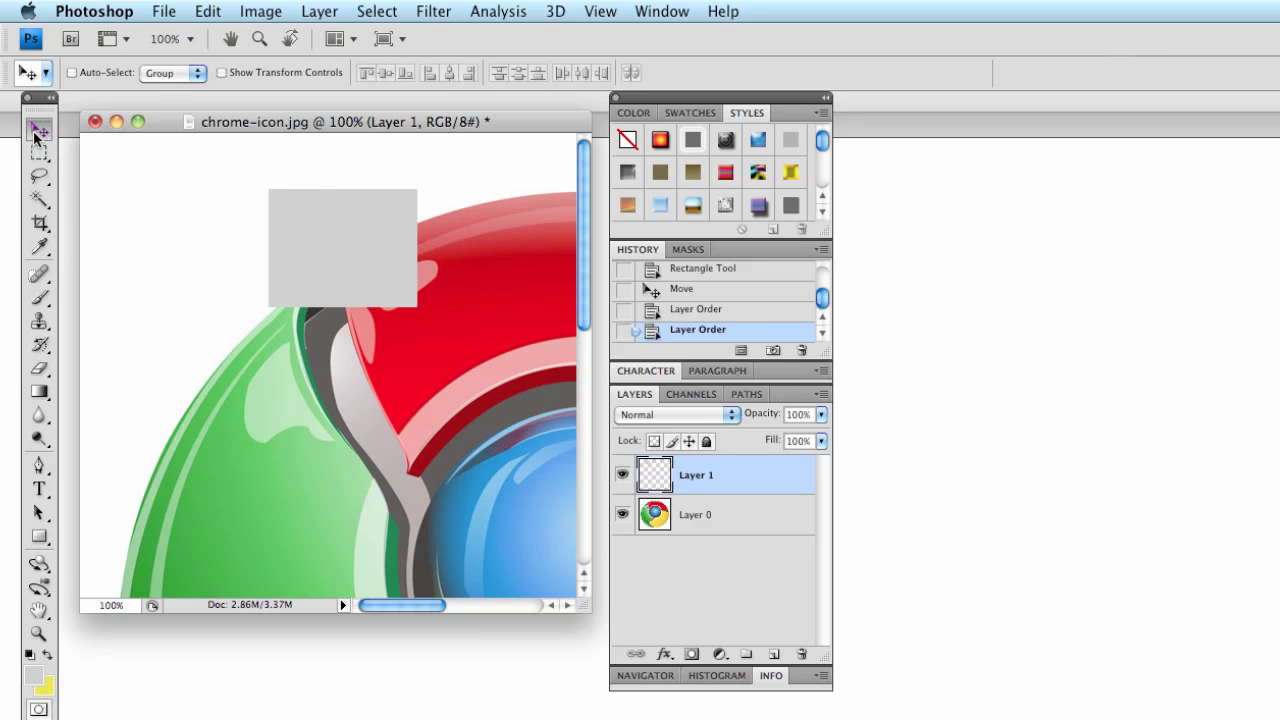
Reposition the grey rectangle with the Move tool so it overlaps the upper edges of the green and red parts.
left_click_drag(360, 229, 311, 206)
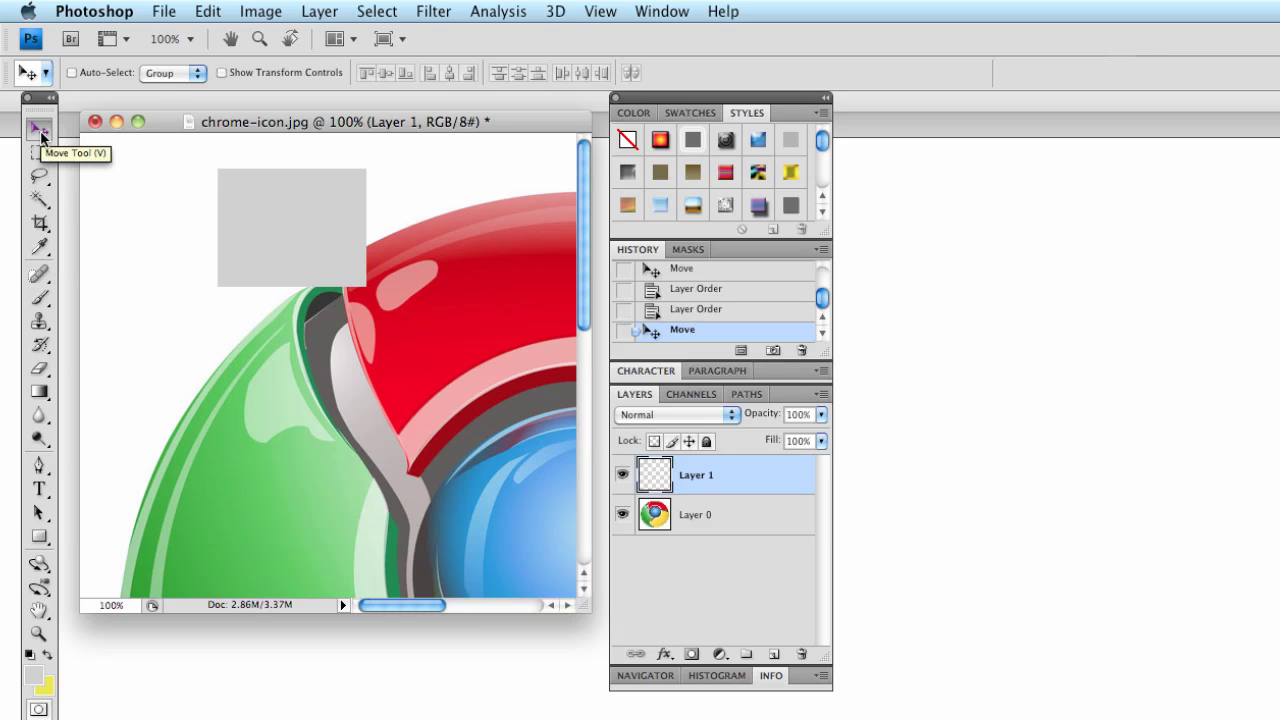
left_click_drag(306, 214, 346, 237)
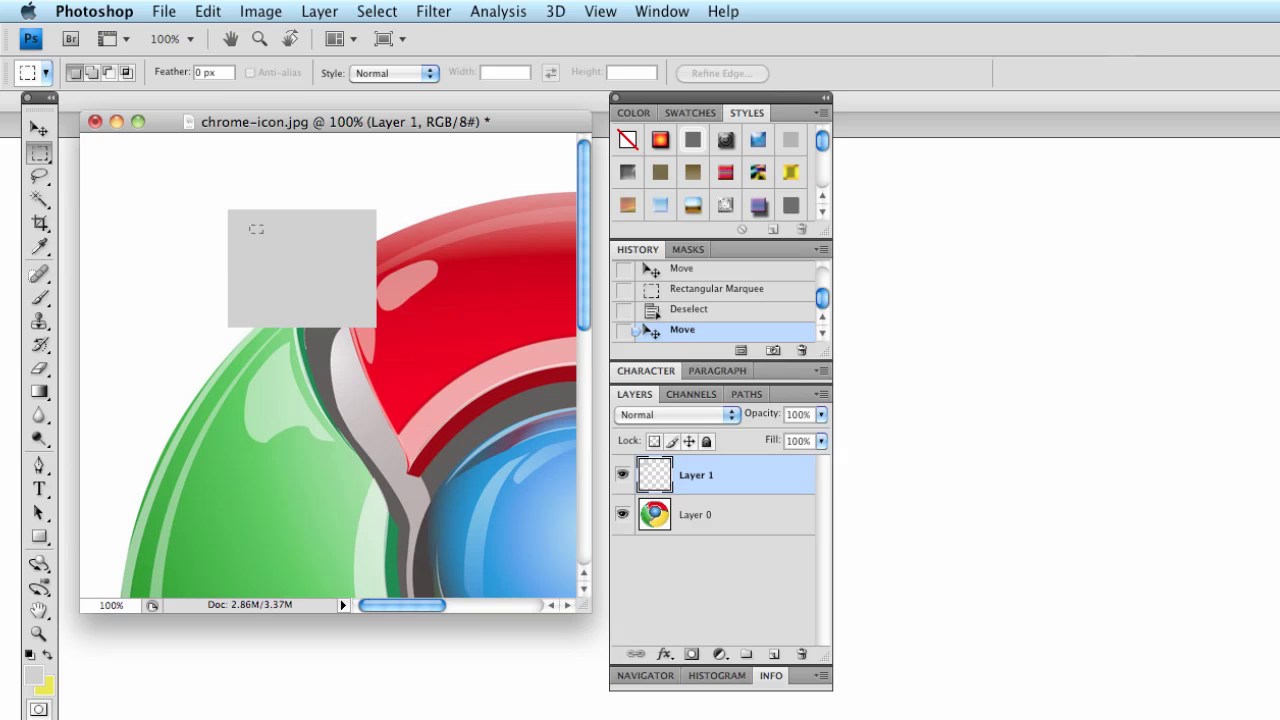
Marquee-select a smaller area in the upper left of the grey rectangle, clear it on Layer 1, and deselect.
left_click_drag(326, 288, 317, 282)
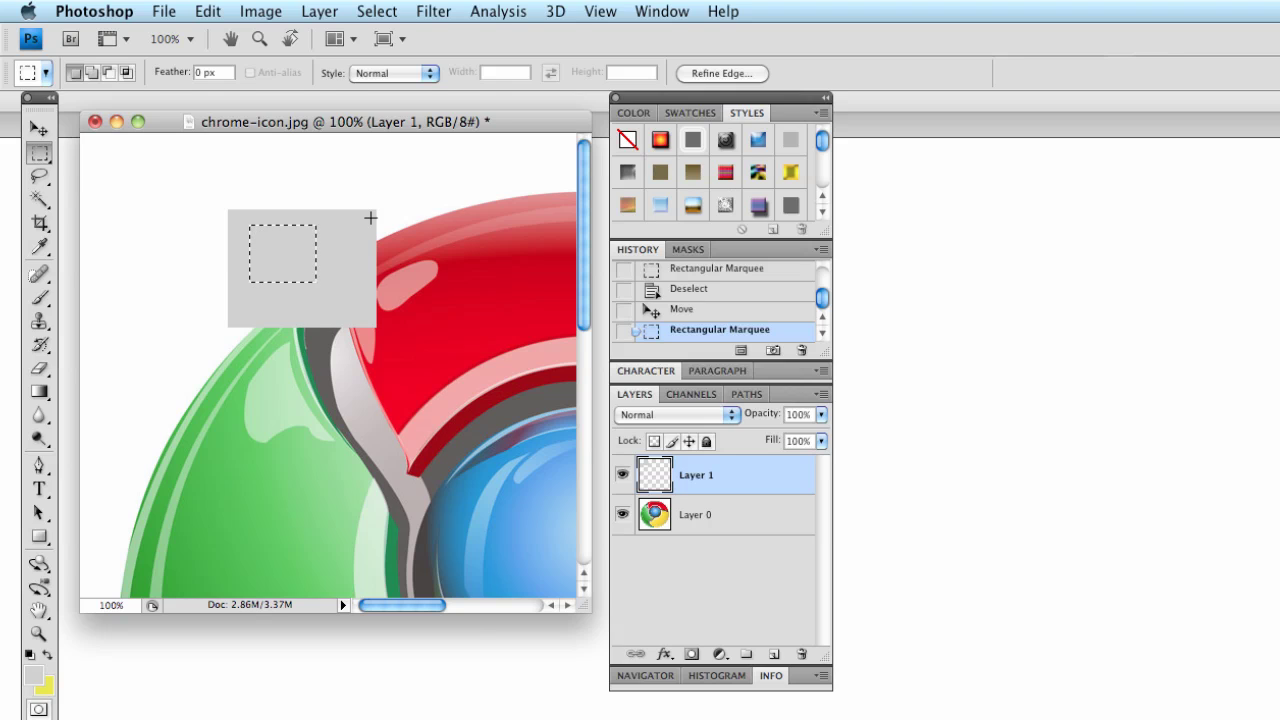
key("Delete")
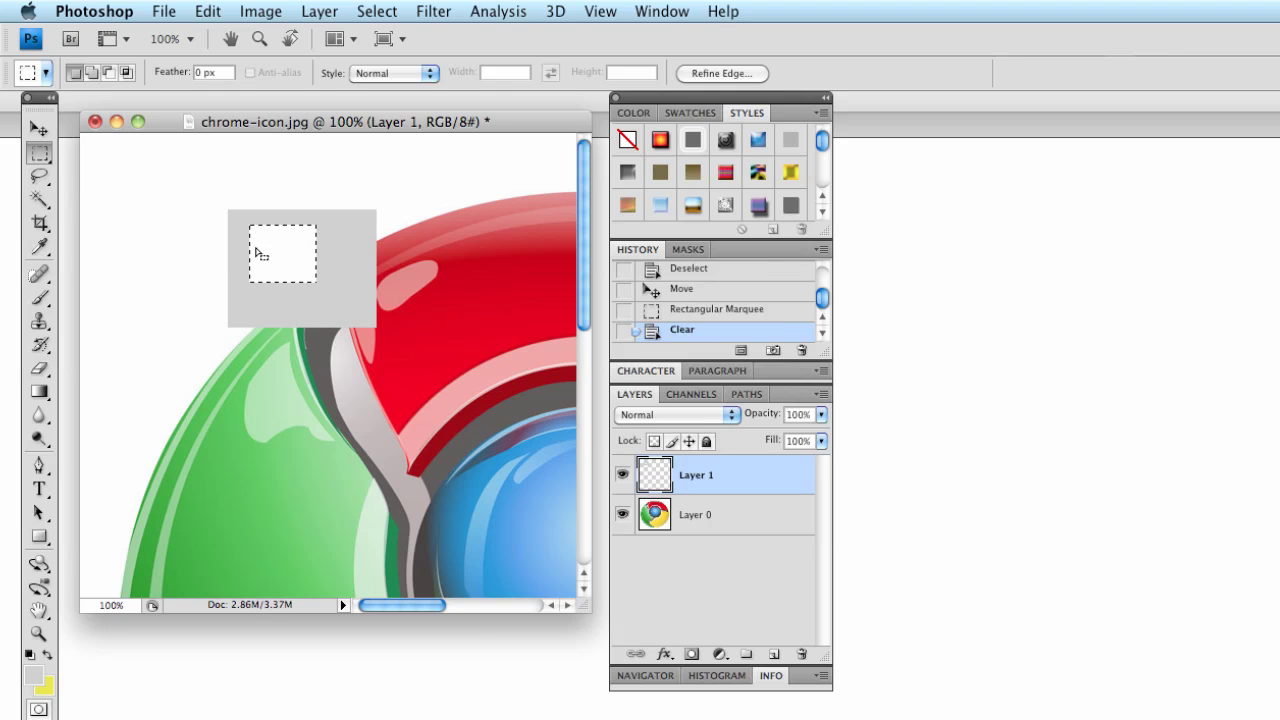
key("super+d")
Move the cut-out grey rectangle down and to the right, and undo the move.
key("v")
left_click_drag(296, 263, 334, 331)
key("super+z")
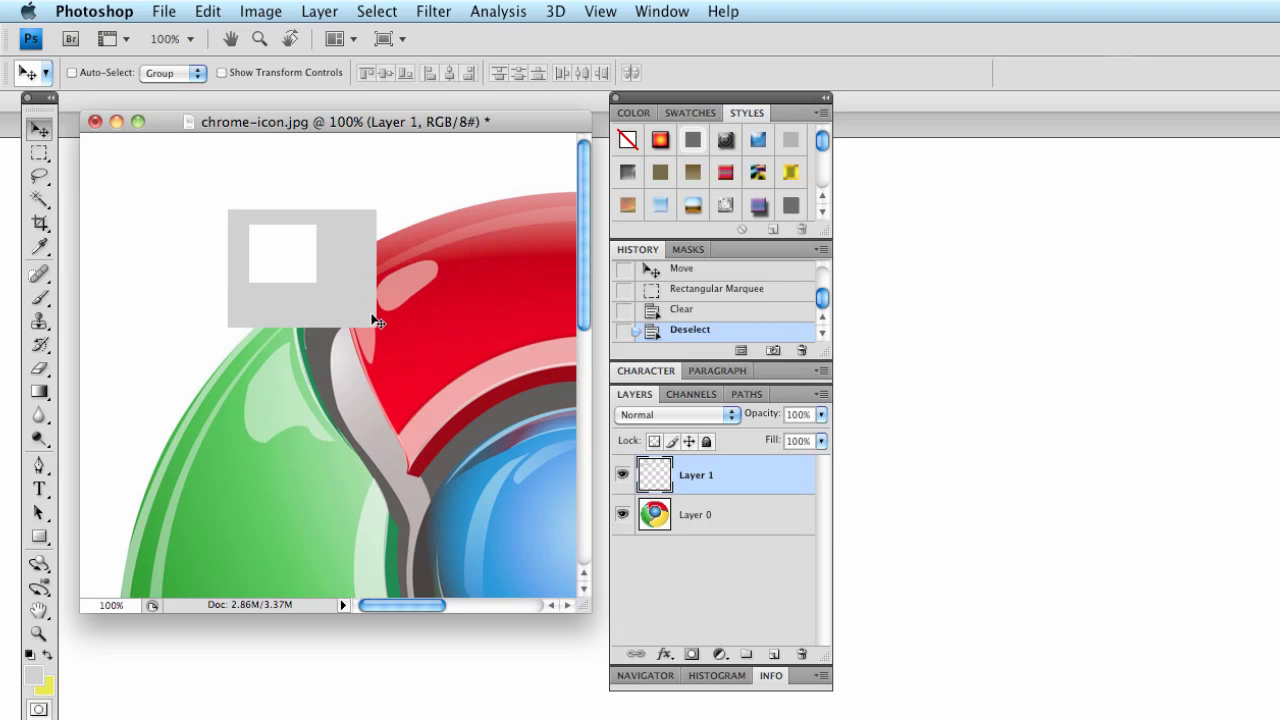
Make a rectangular marquee selection inside the grey rectangle and deselect it, doing this twice.
key("m")
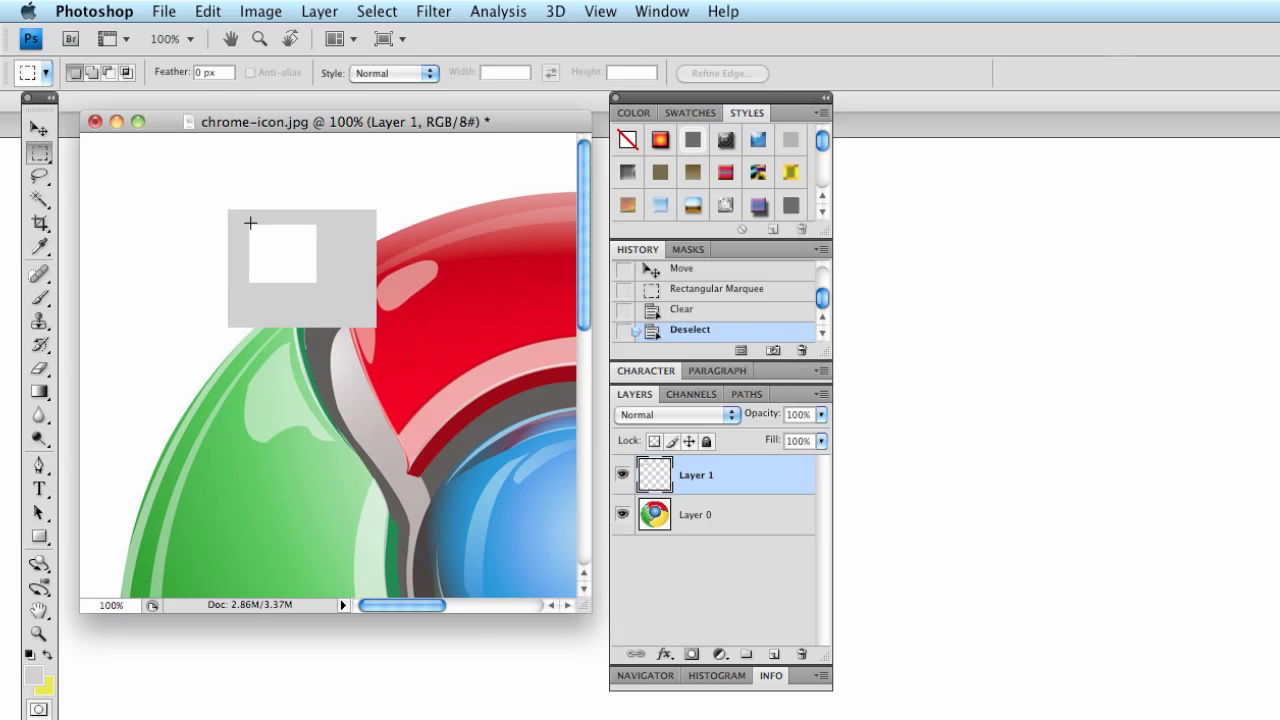
left_click_drag(313, 270, 349, 301)
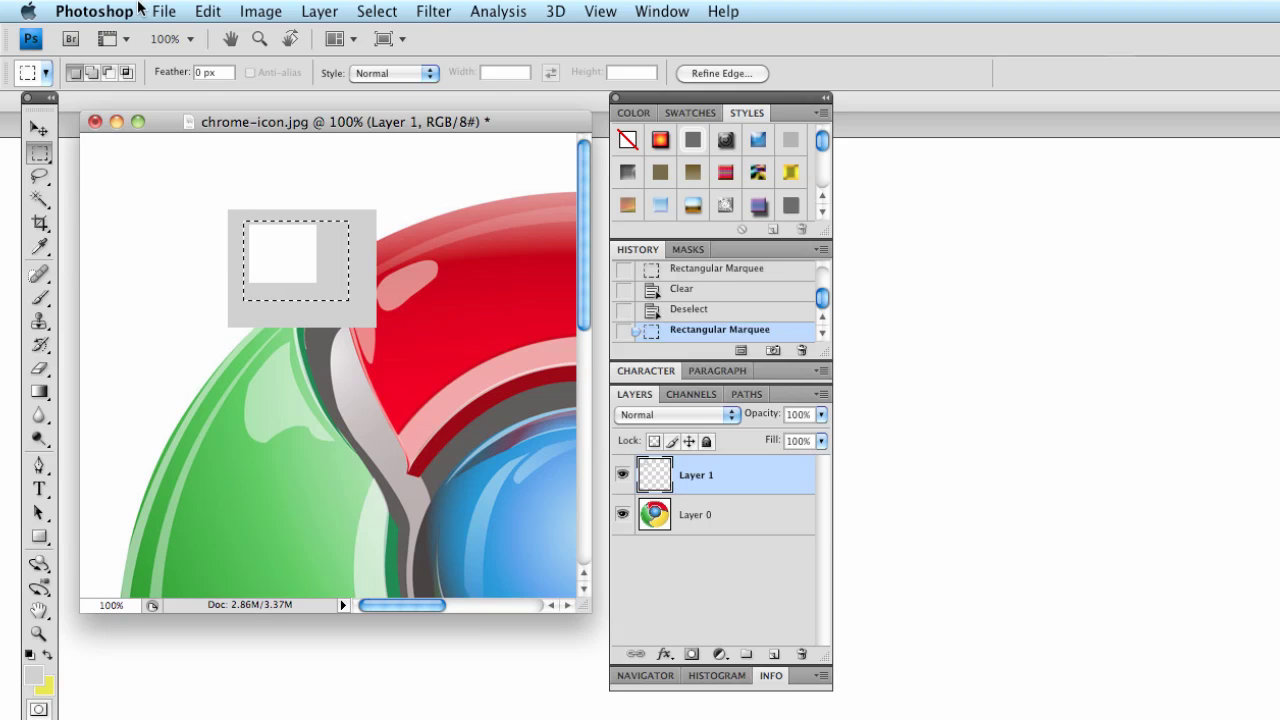
key("super+d")
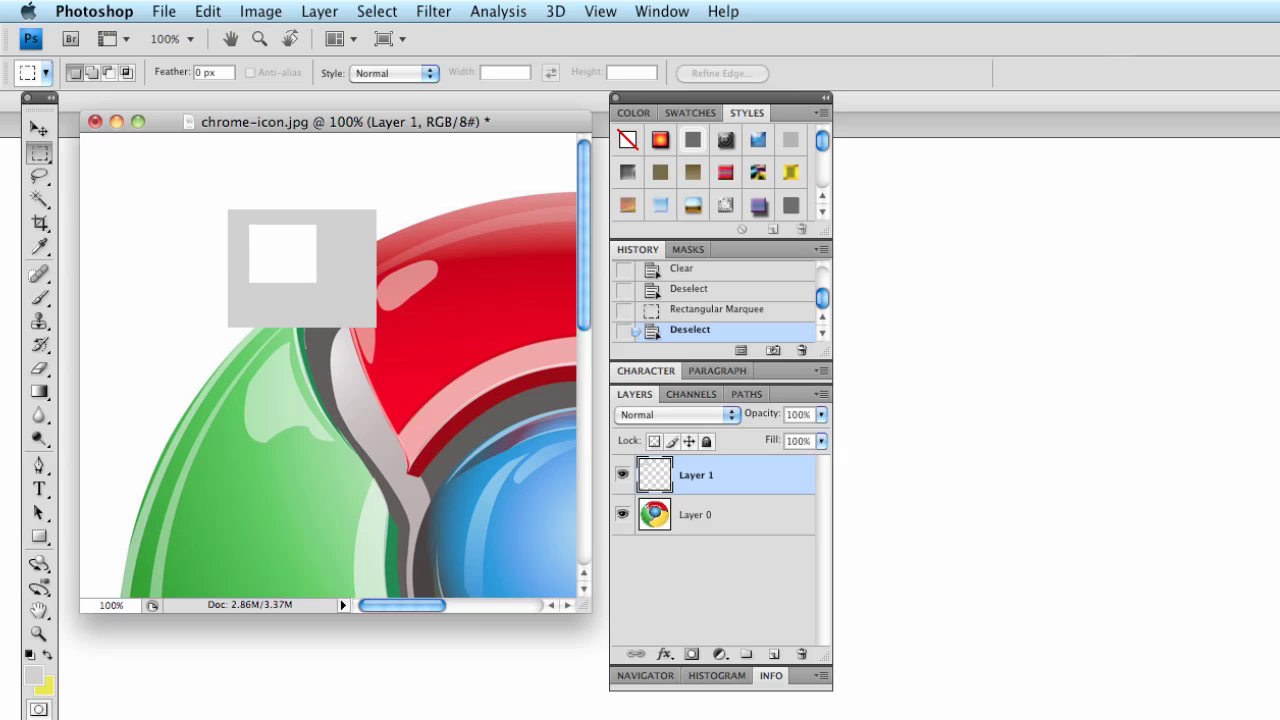
left_click_drag(283, 266, 332, 305)
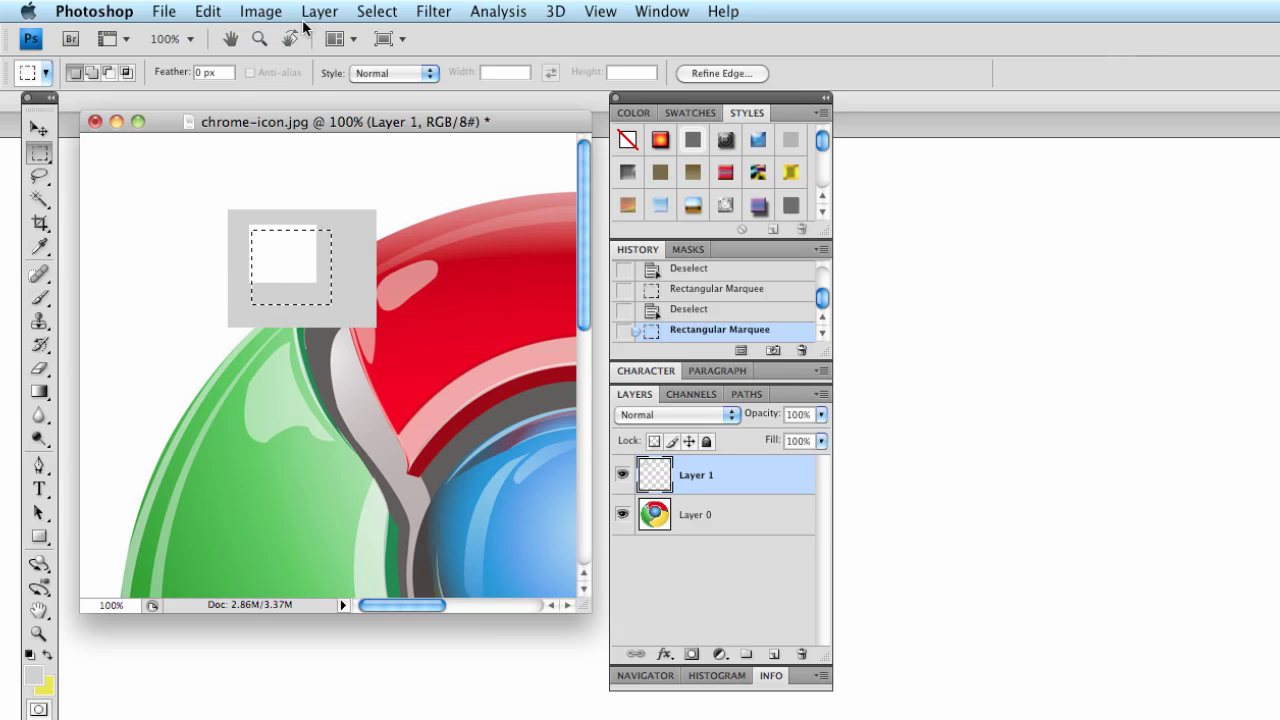
left_click(363, 12)
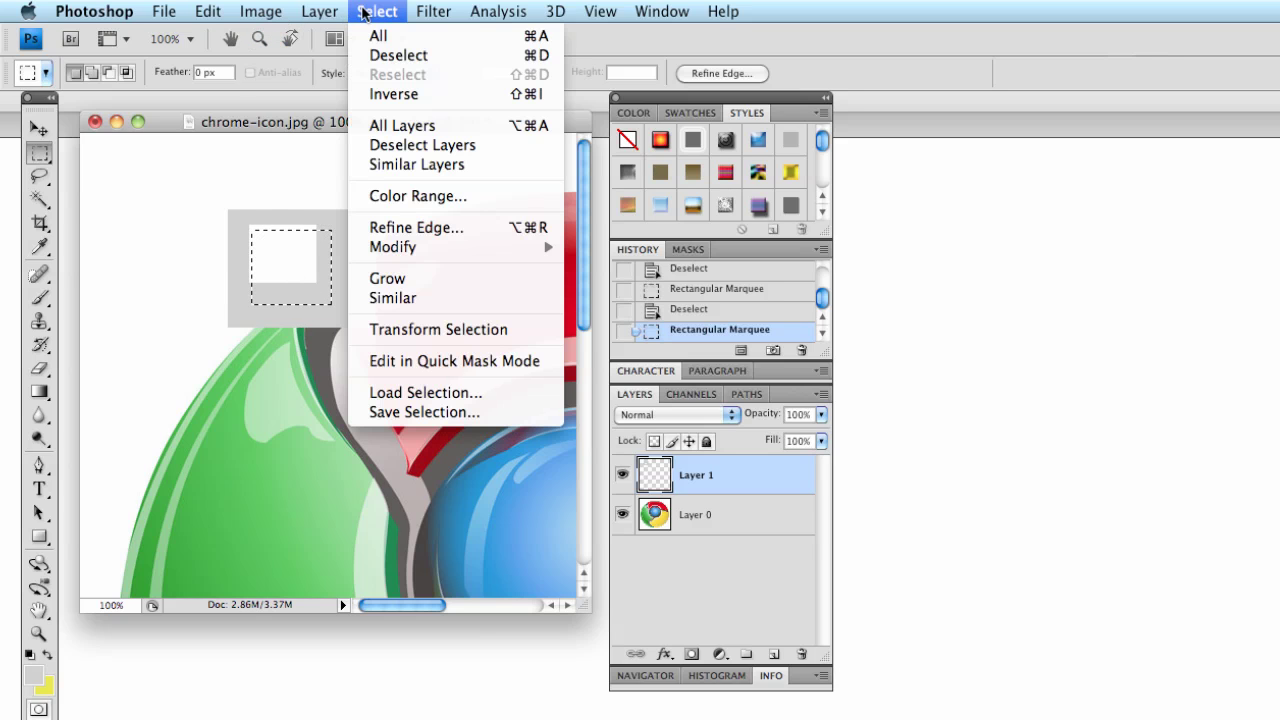
left_click(385, 57)
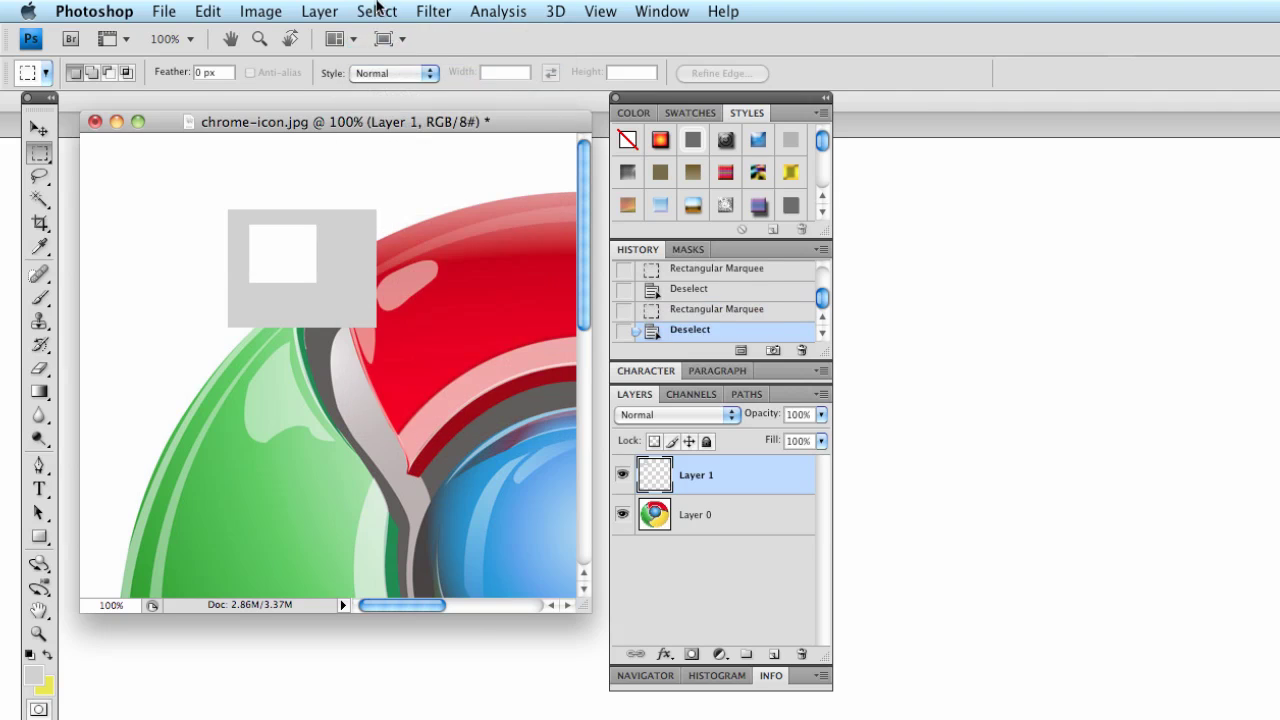
Select the entire canvas.
left_click(378, 8)
left_click(378, 36)
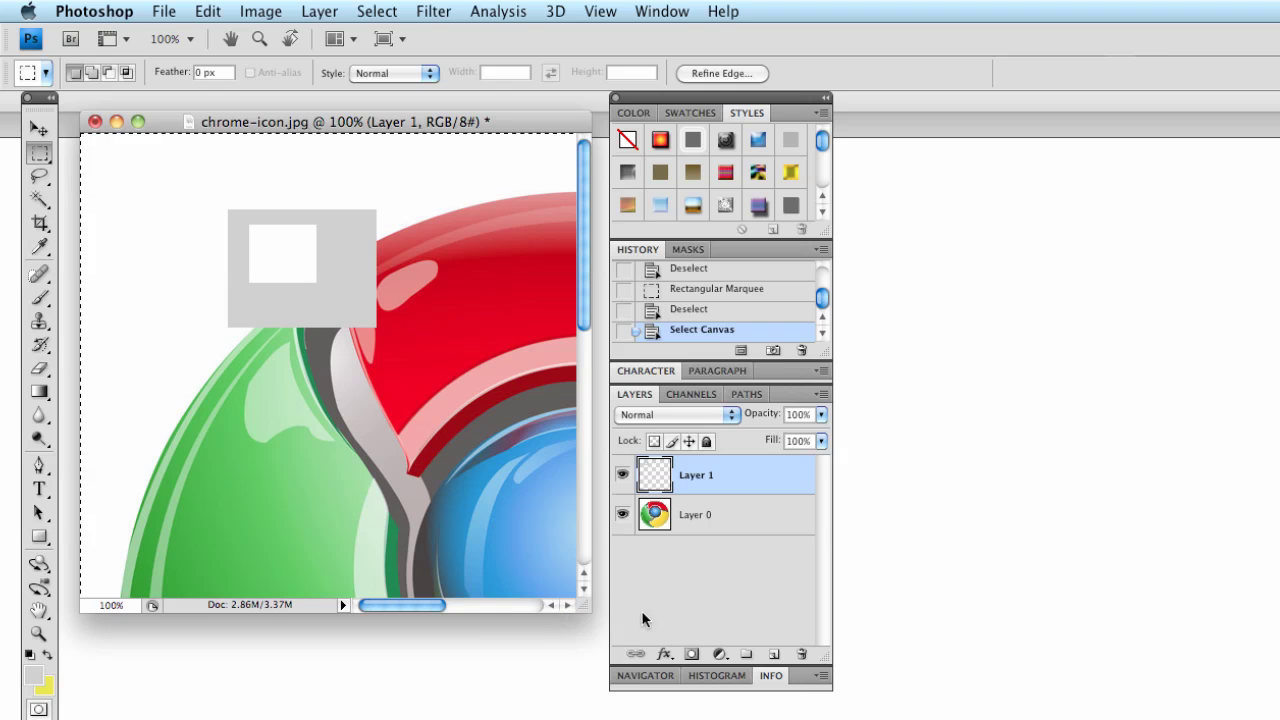
Shrink the chrome-icon.jpg document window and clear the whole-canvas selection.
left_click(568, 604)
left_click_drag(584, 606, 527, 549)
left_click_drag(404, 543, 385, 547)
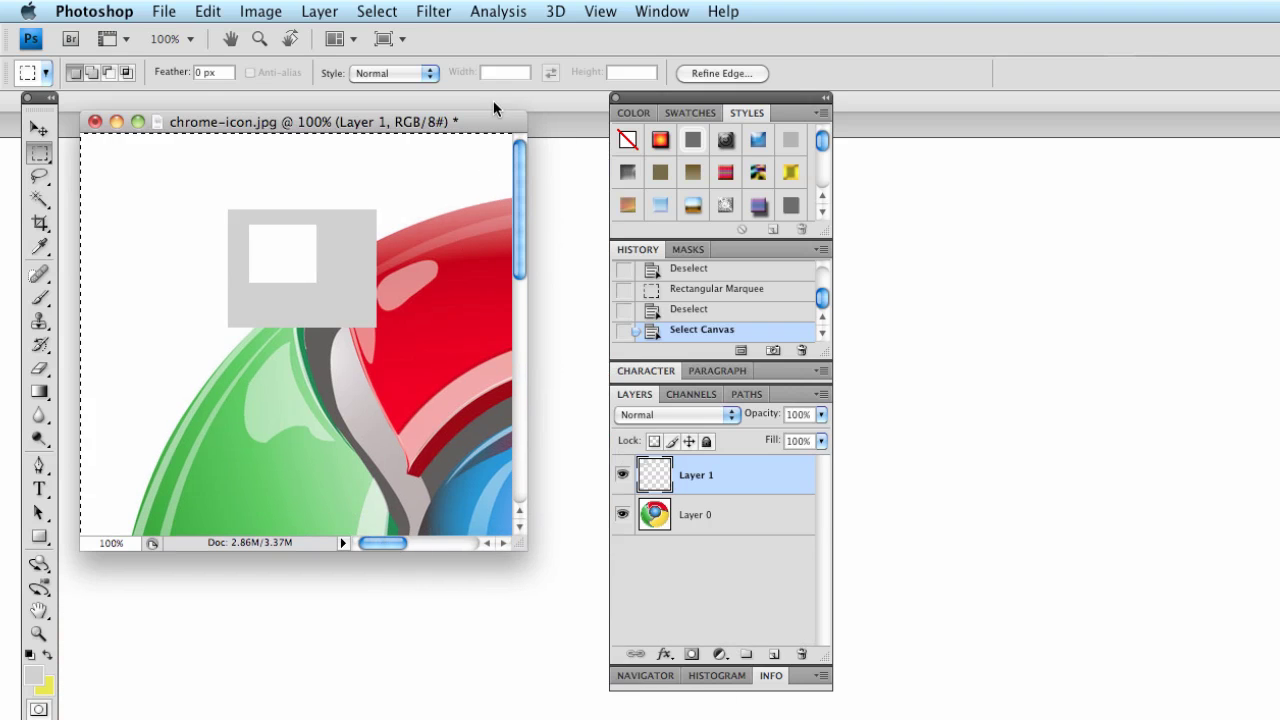
left_click(433, 11)
mouse_move(377, 11)
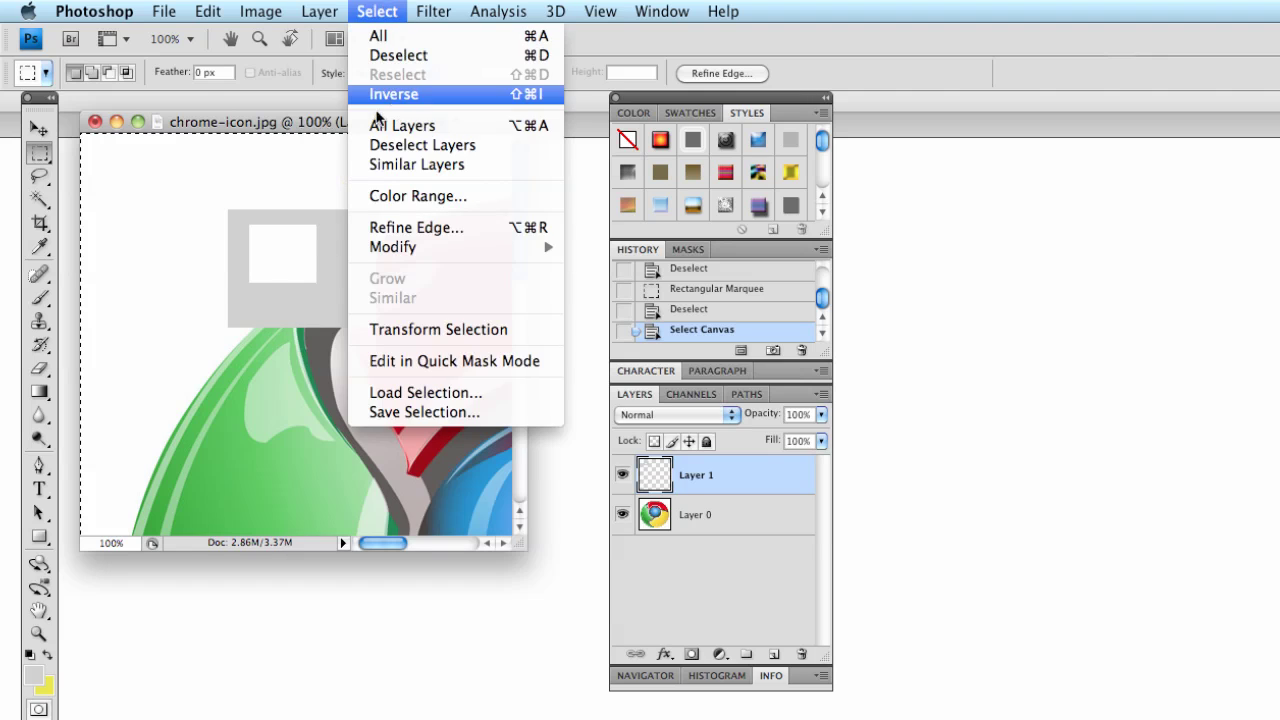
left_click(205, 330)
Make a rectangular marquee around the hole within the grey rectangle and invert the selection.
left_click(255, 272)
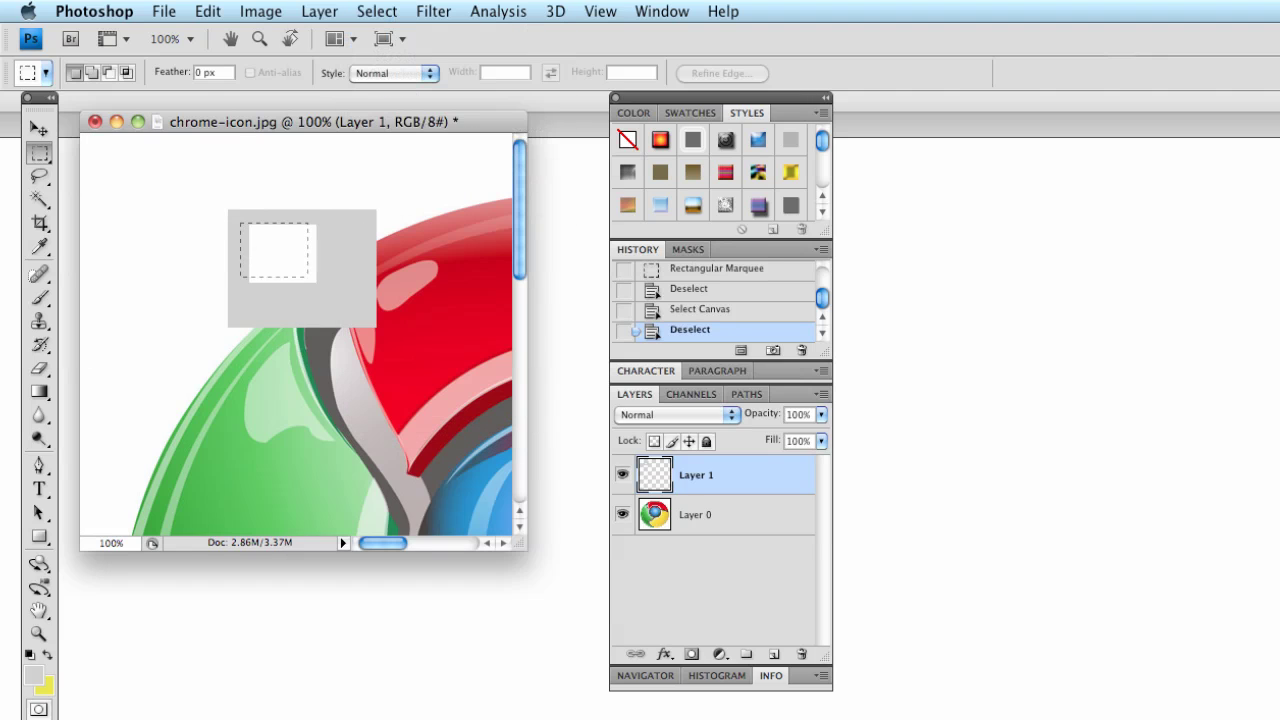
left_click_drag(340, 306, 344, 310)
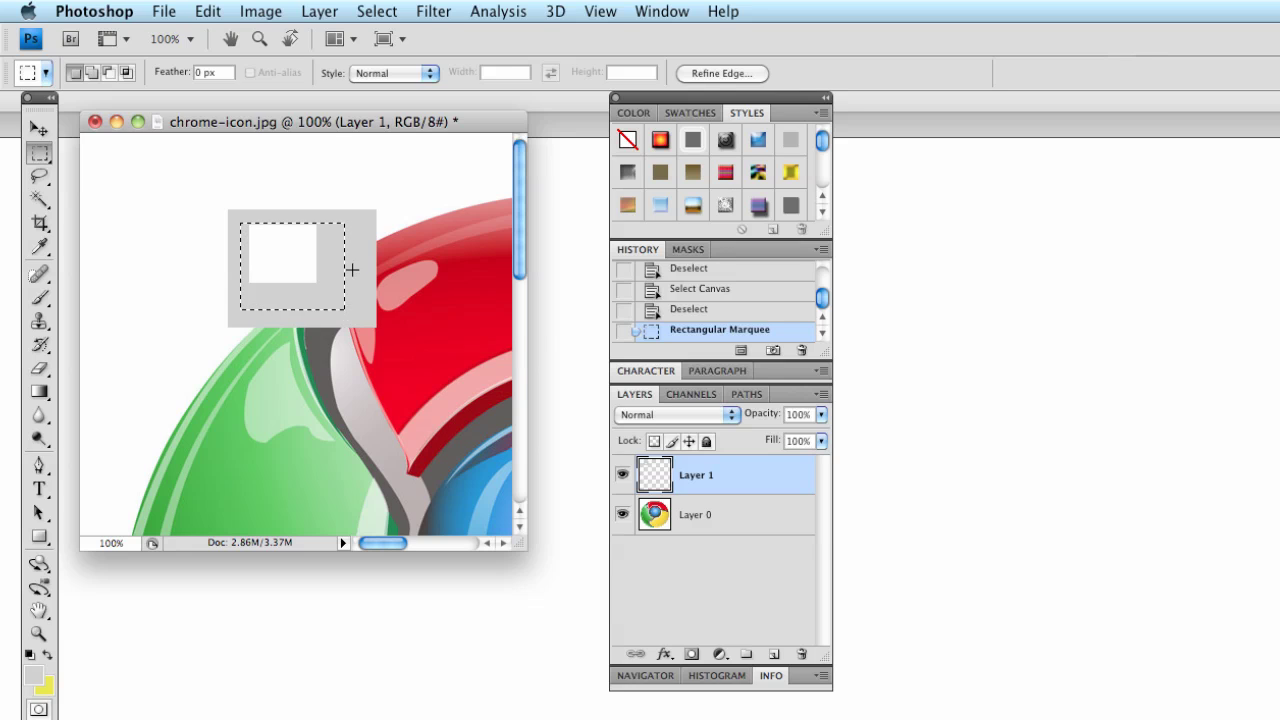
left_click(401, 12)
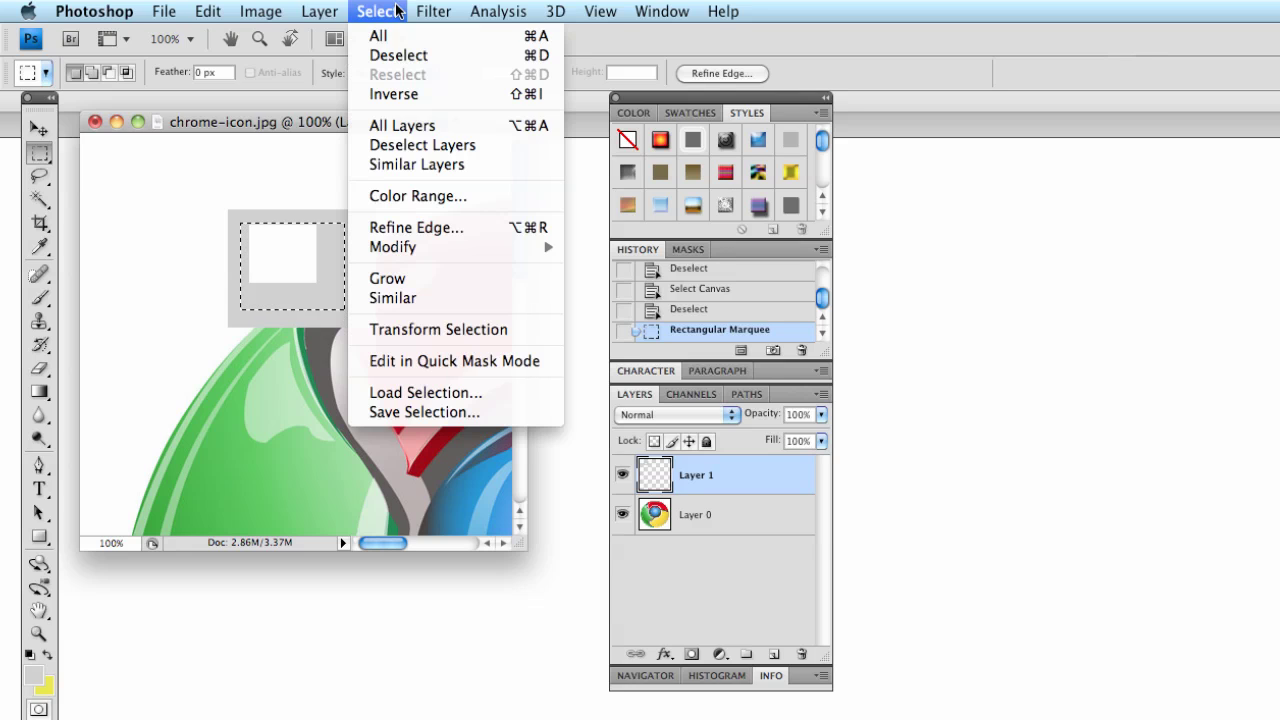
left_click(393, 95)
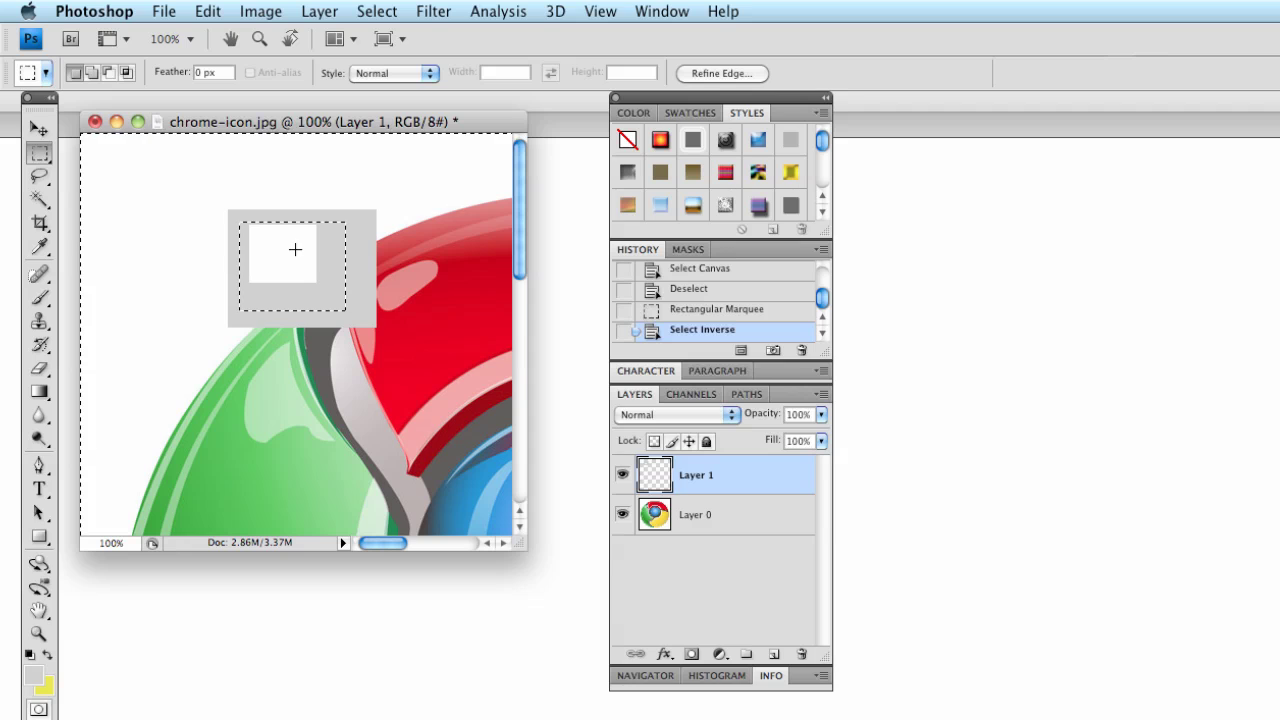
Fill the inverted selection on Layer 1 with the grey foreground colour using the Paint Bucket, and undo the fill.
left_click(42, 396)
left_click_drag(42, 396, 88, 406)
left_click(147, 315)
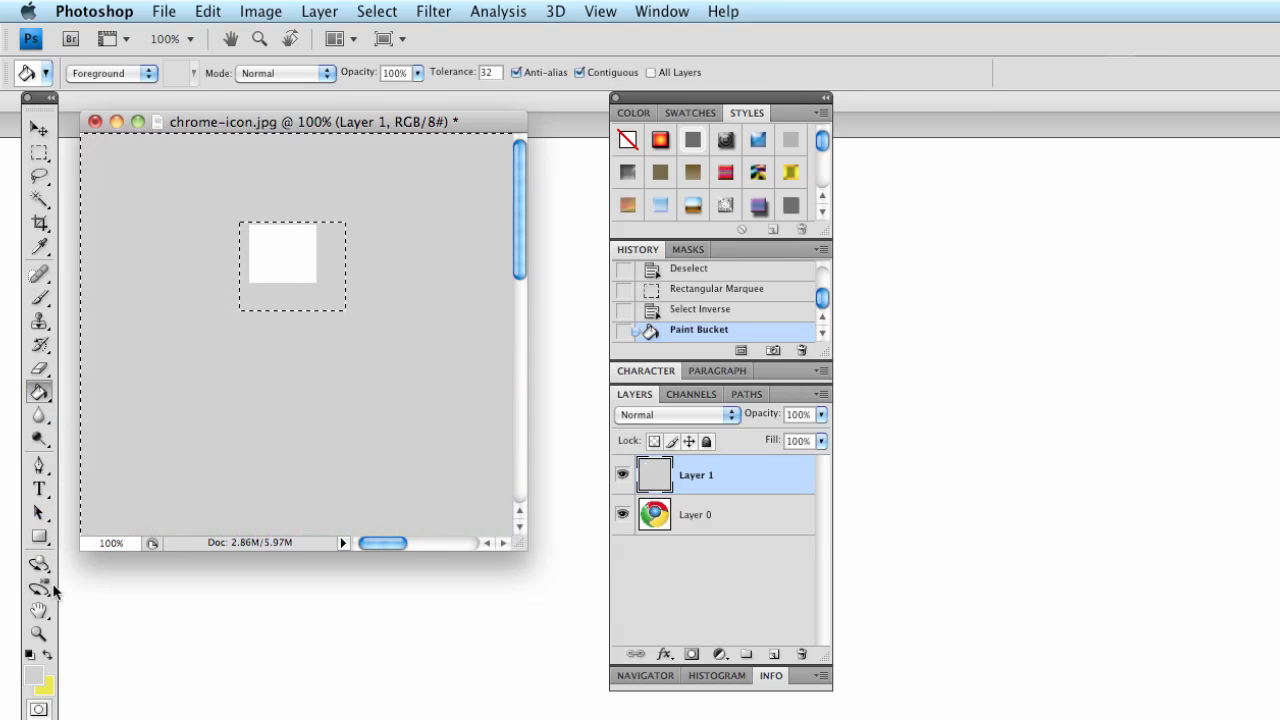
key("super+z")
Reset the colours to default and fill the inverted selection black, including the grey border, undoing only the border fill.
key("d")
left_click(163, 250)
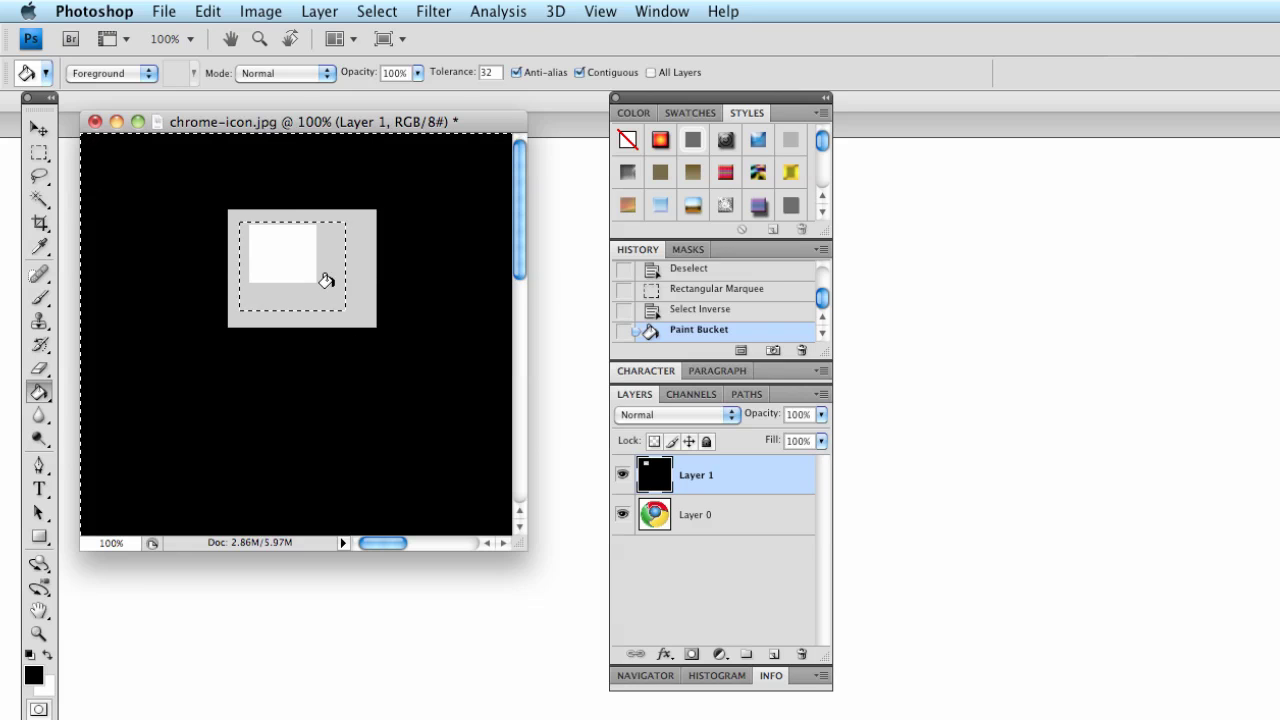
left_click(365, 268)
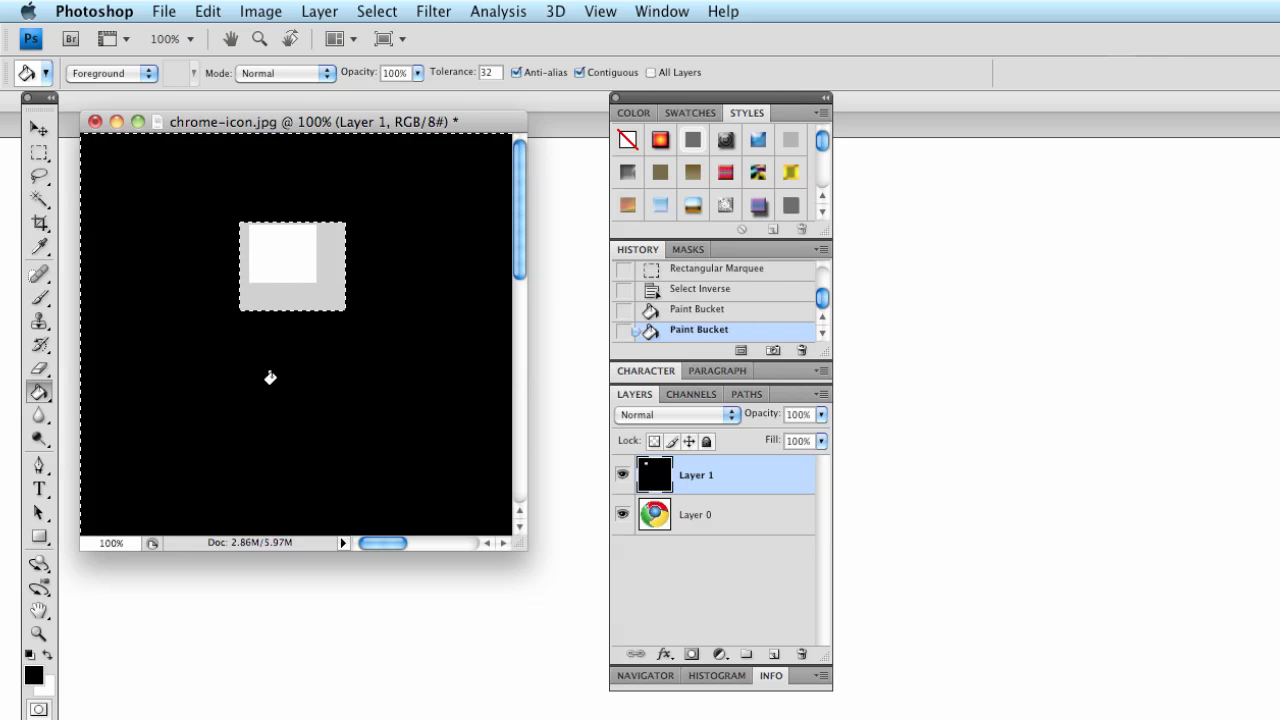
key("super+z")
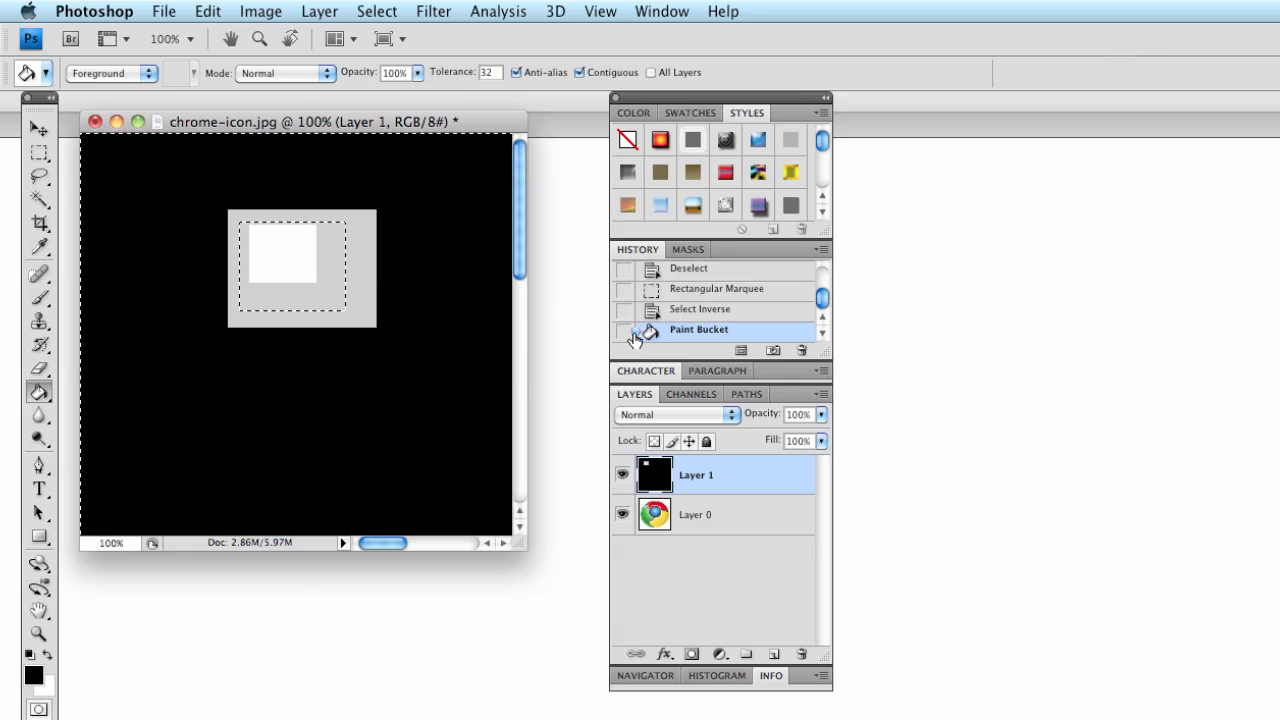
Step back through the history states to the opening chrome-icon.jpg snapshot.
left_click(697, 314)
left_click(693, 290)
left_click(690, 270)
scroll(715, 328, "up", 3)
scroll(715, 328, "up", 5)
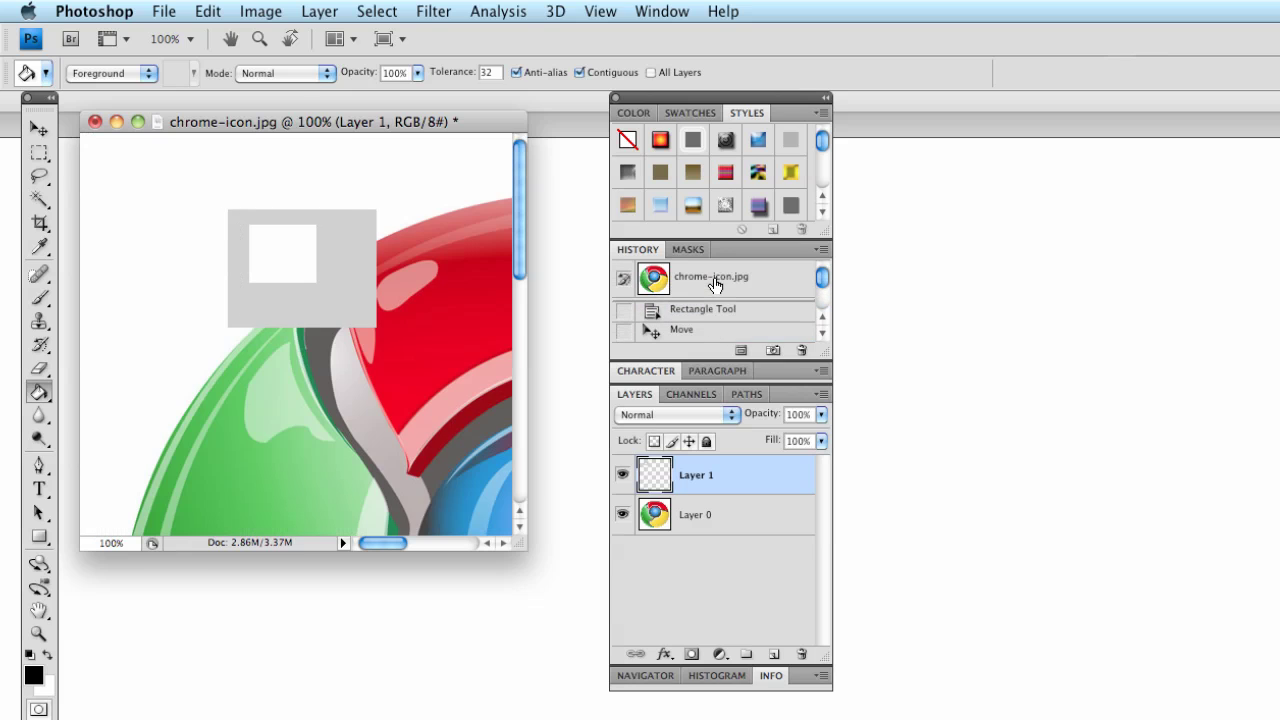
left_click(713, 282)
Restore the latest Paint Bucket history state and step back to the Rectangular Marquee state before the inversion.
scroll(718, 307, "down", 5)
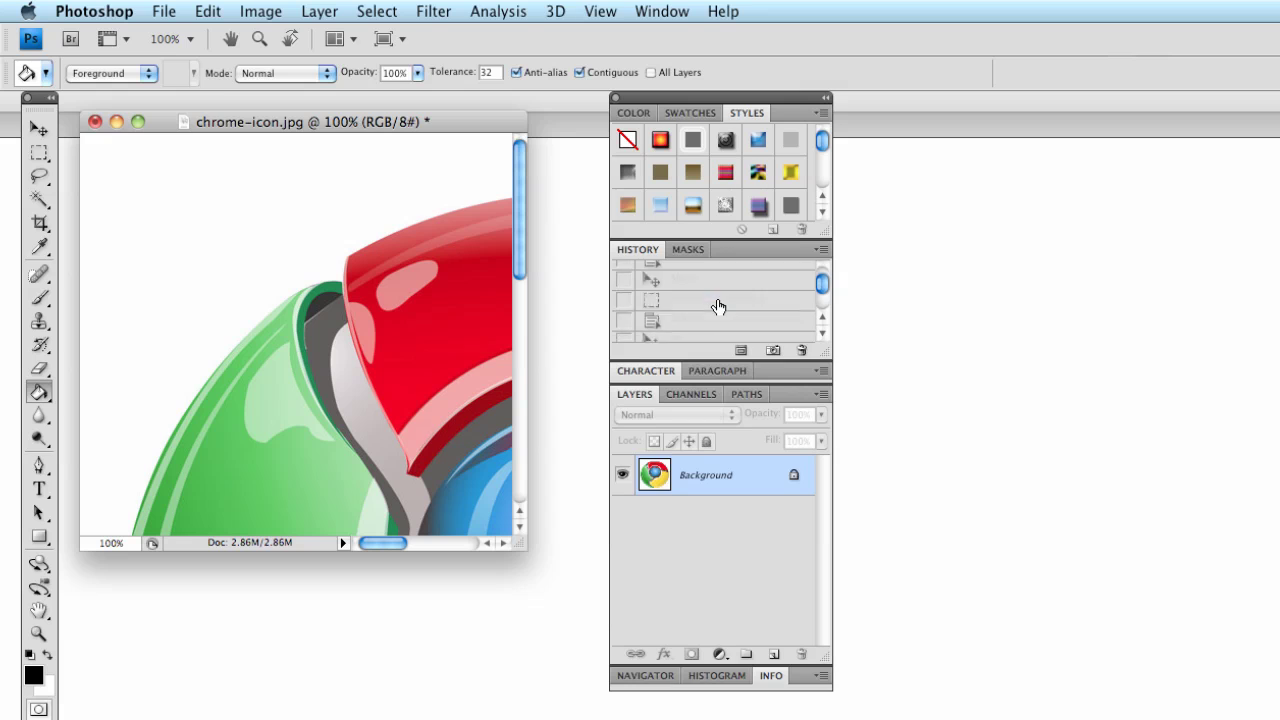
left_click(703, 333)
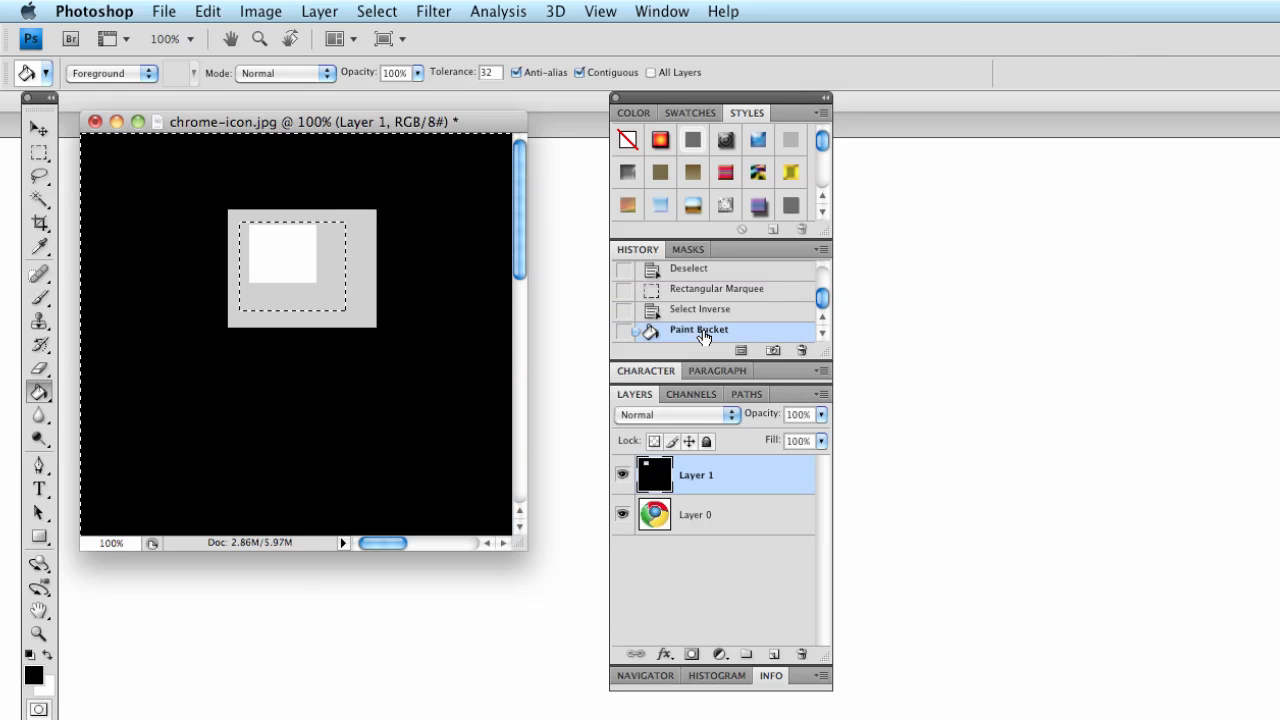
left_click(712, 289)
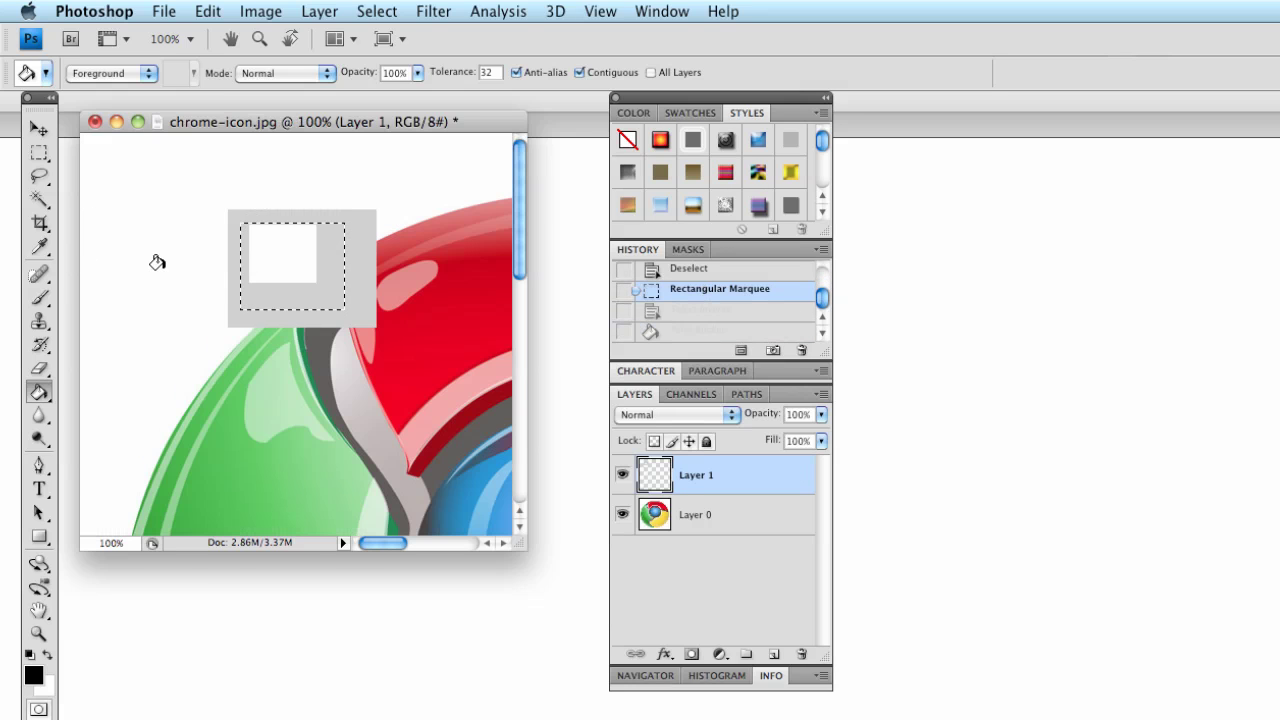
Deselect and move the cut-out grey rectangle slightly down and to the right.
key("super+d")
left_click(39, 128)
left_click_drag(346, 291, 381, 317)
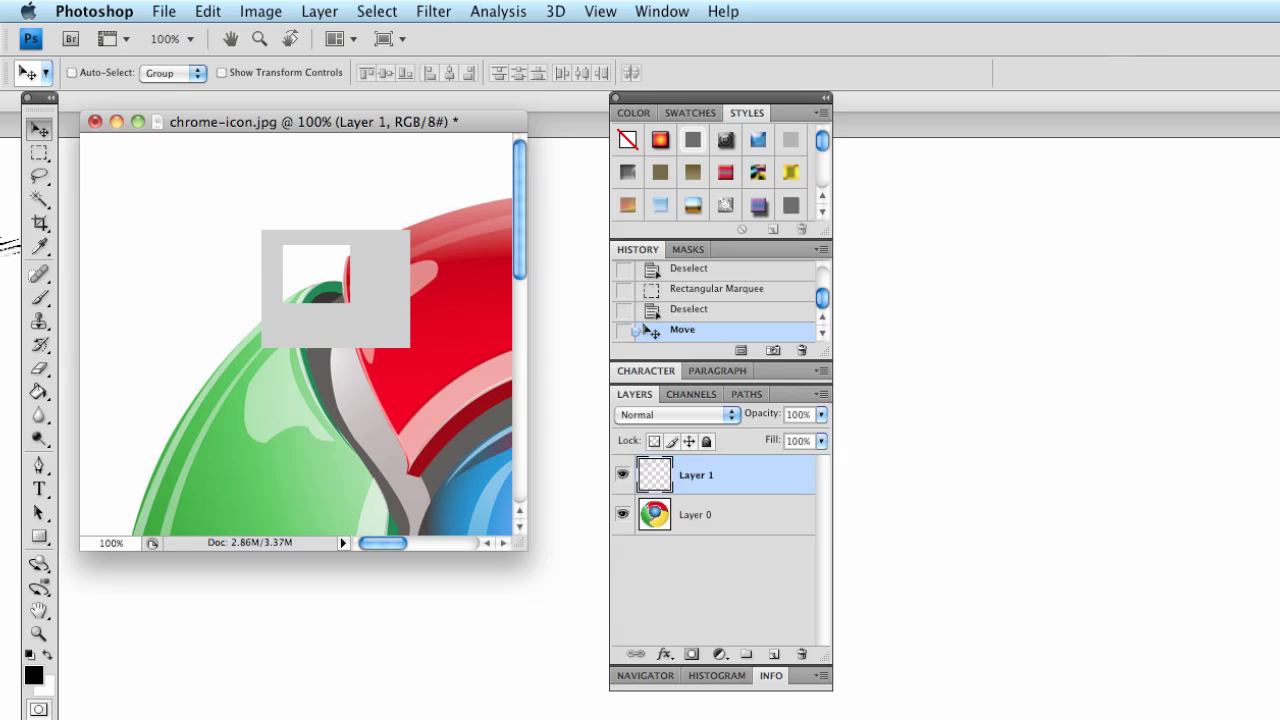
left_click_drag(39, 152, 122, 160)
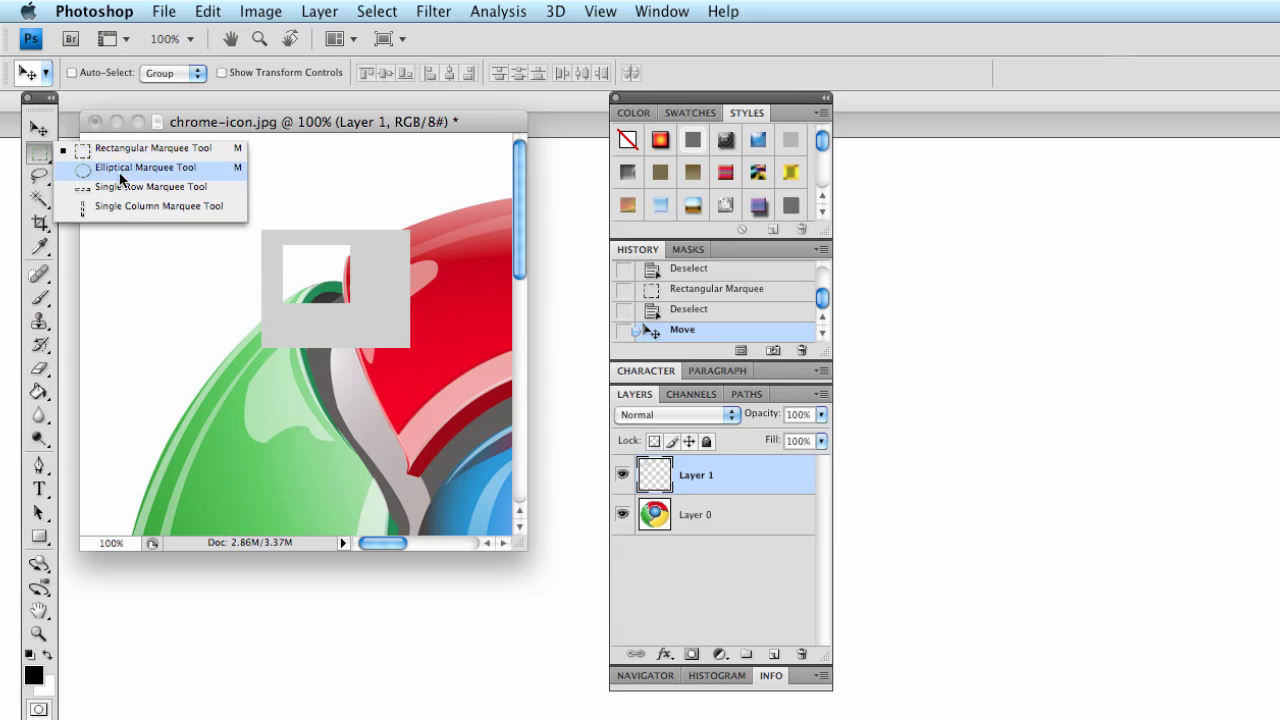
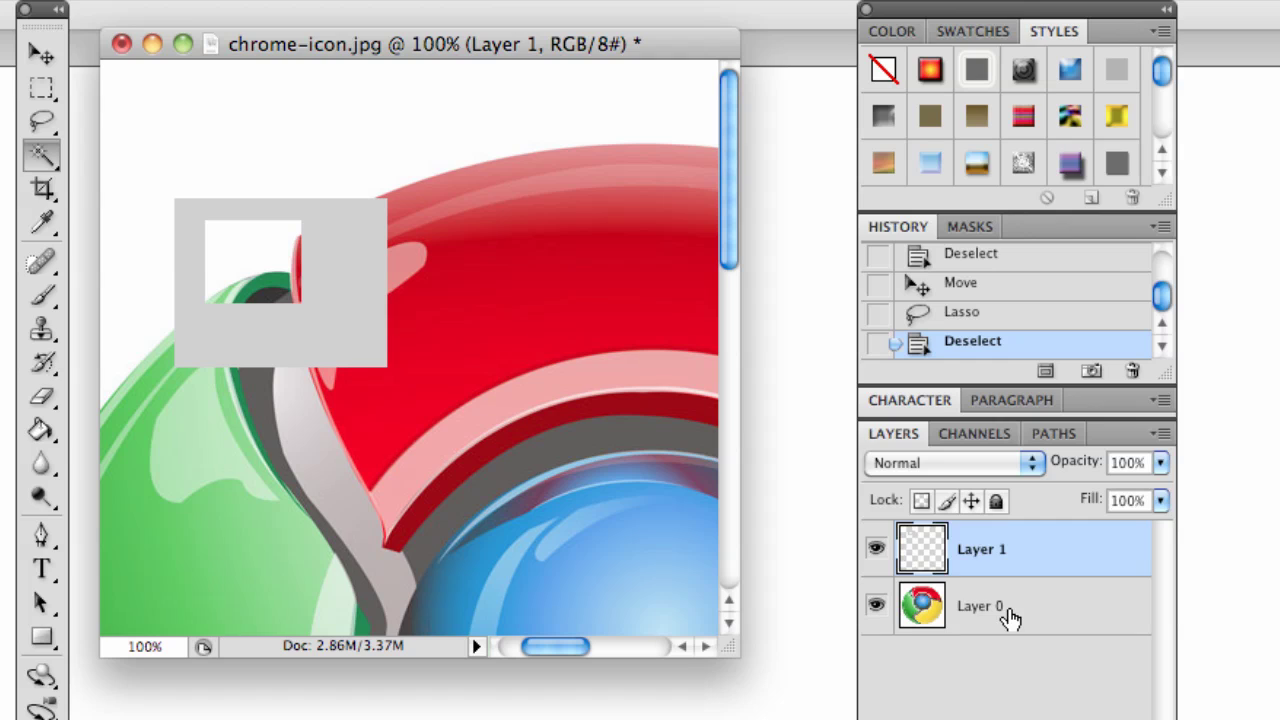
Activate Layer 0 and select parts of the red section with the Magic Wand, adding neighbouring red tones before starting a fresh selection.
left_click(1010, 618)
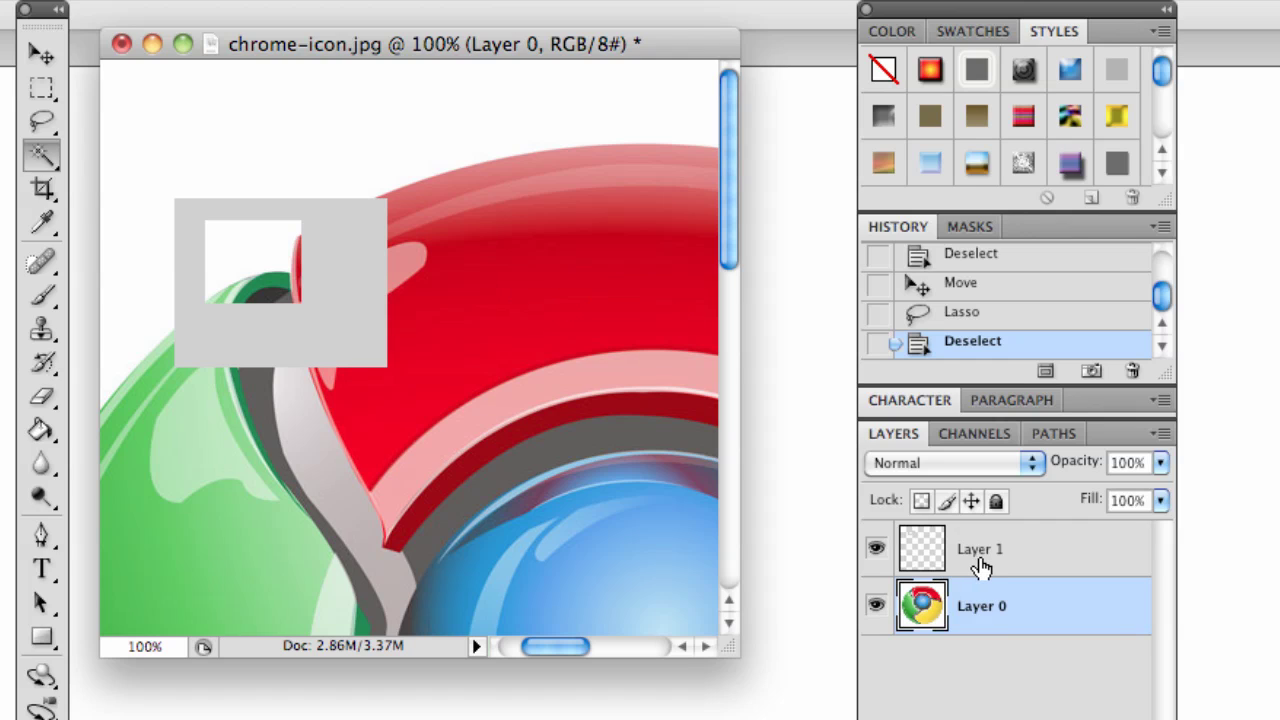
left_click(1017, 610)
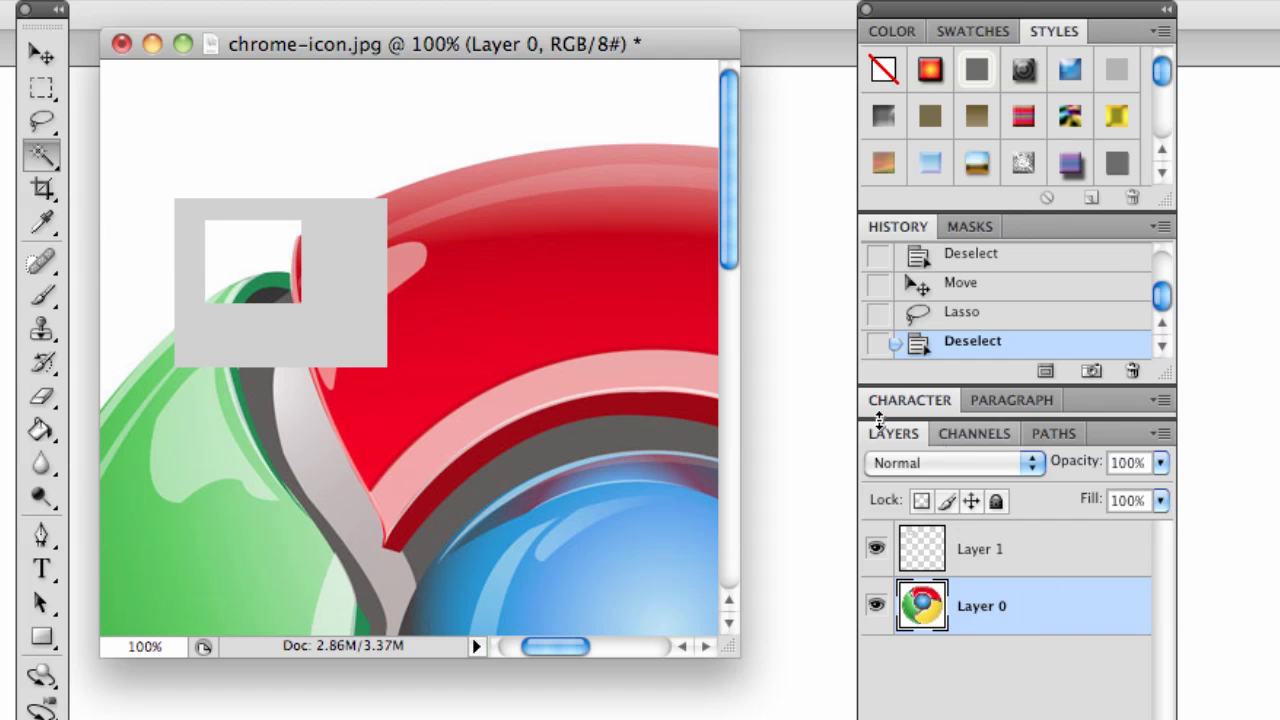
left_click(523, 323)
left_click(409, 423, "shift")
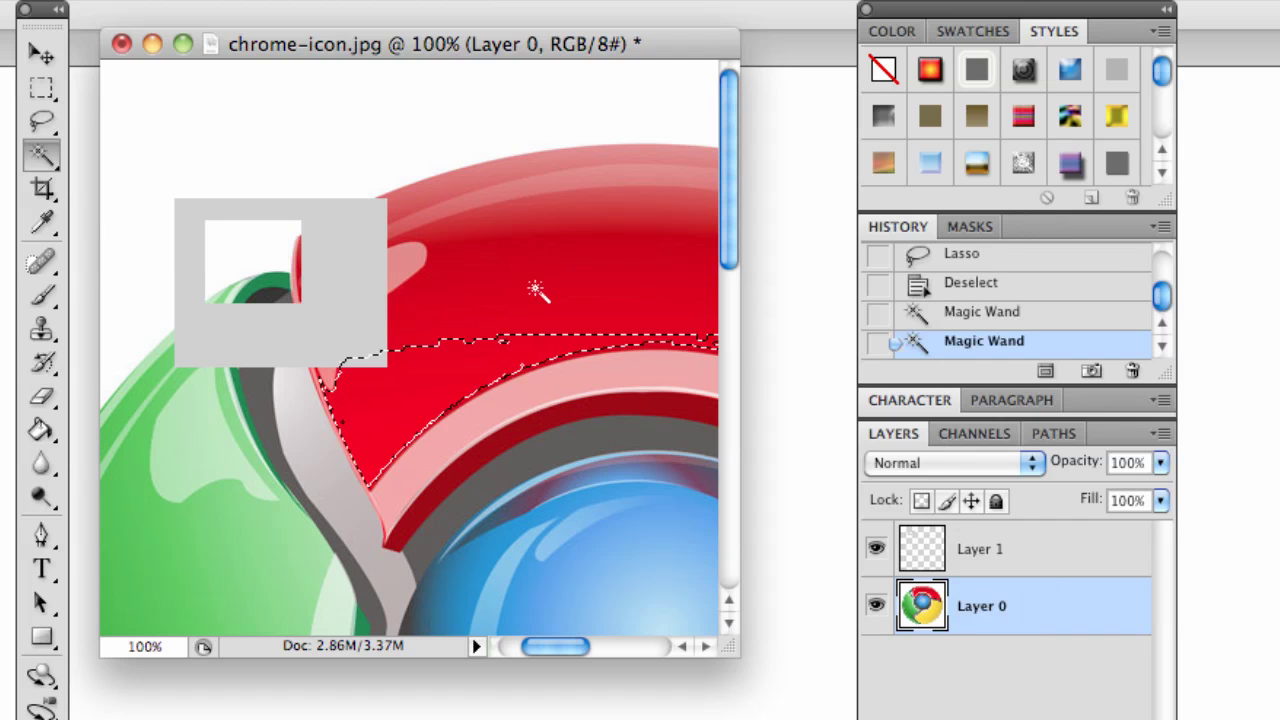
left_click(340, 335, "shift")
left_click(514, 240, "shift")
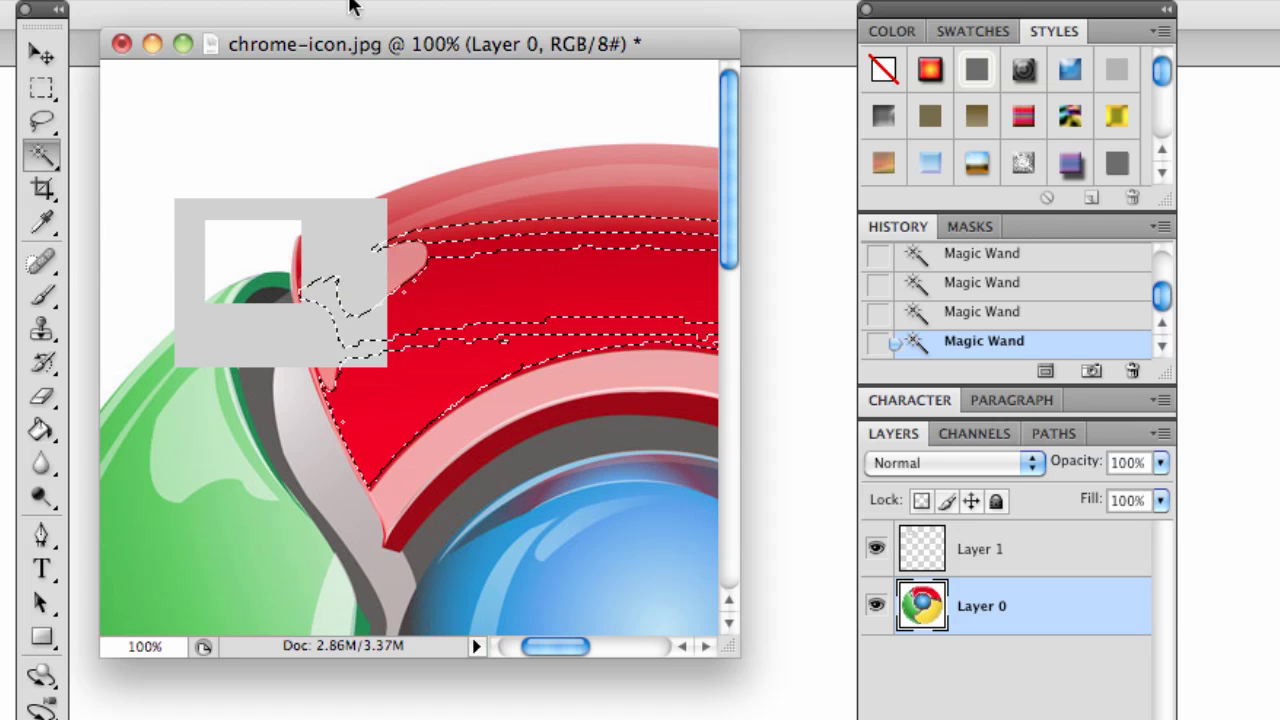
left_click(597, 323)
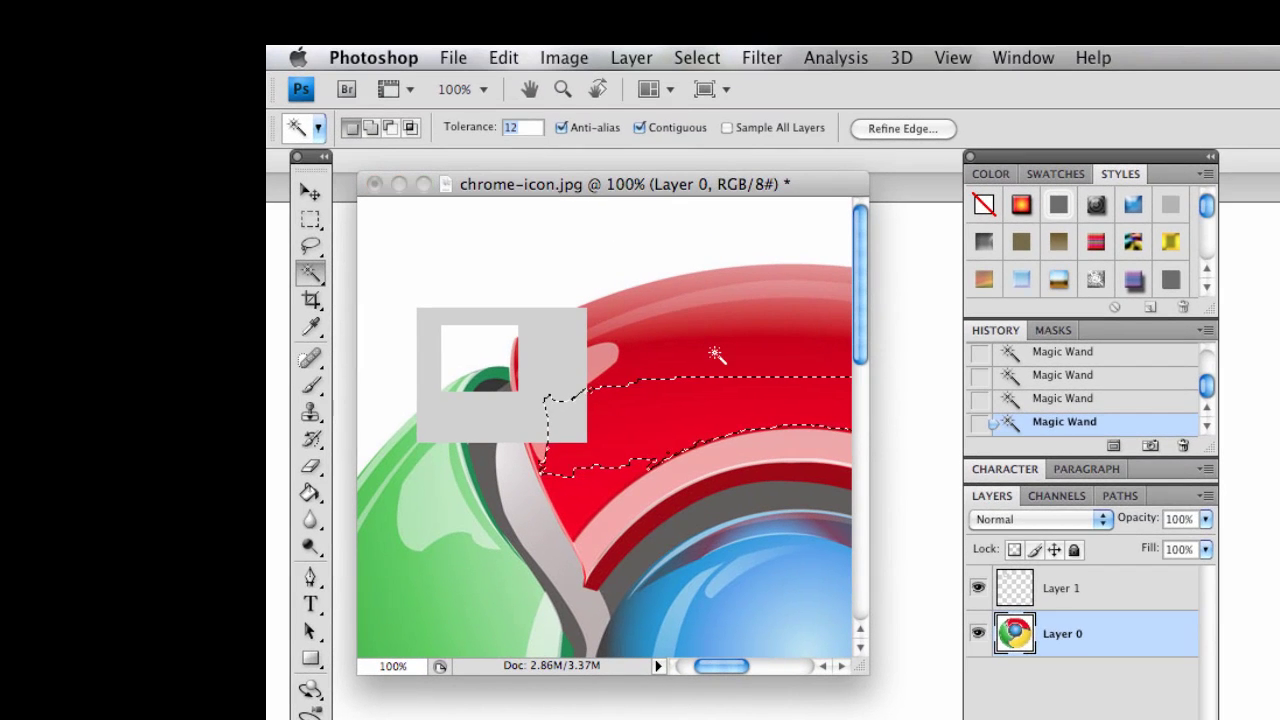
Set the Magic Wand tolerance to 50 and select the whole red section, adding its lighter upper band and highlight.
double_click(524, 132)
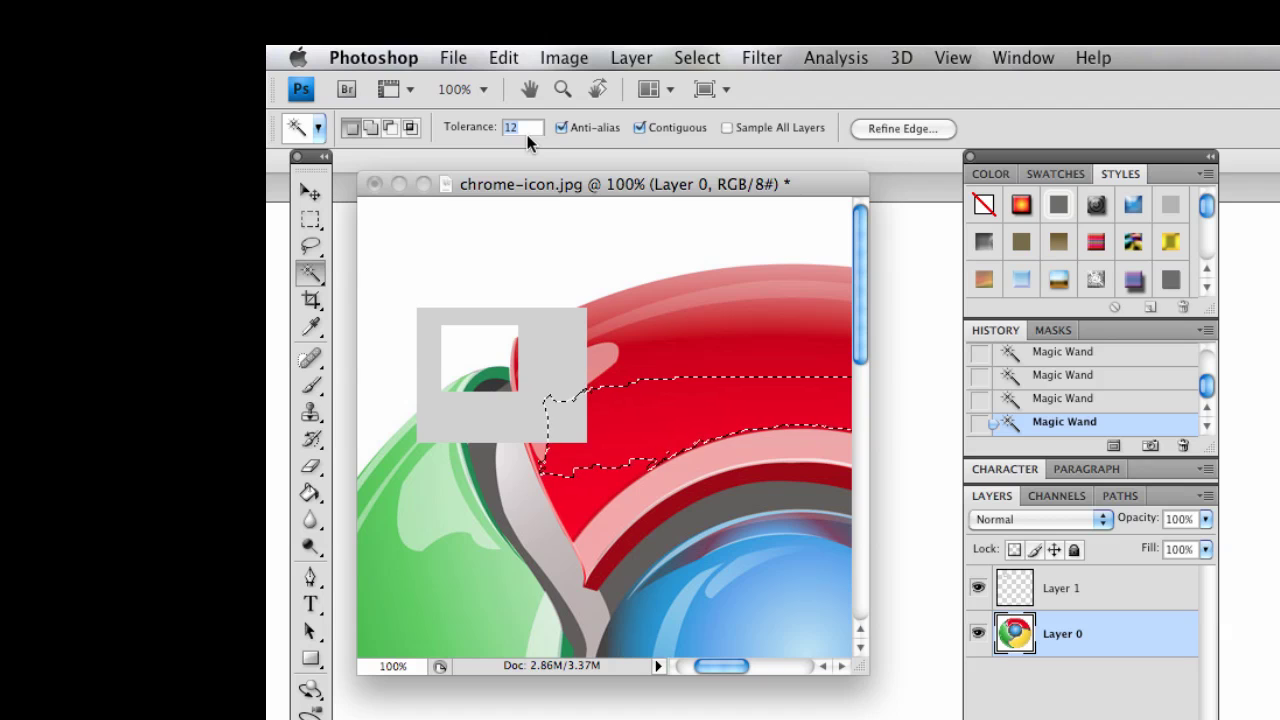
type("50")
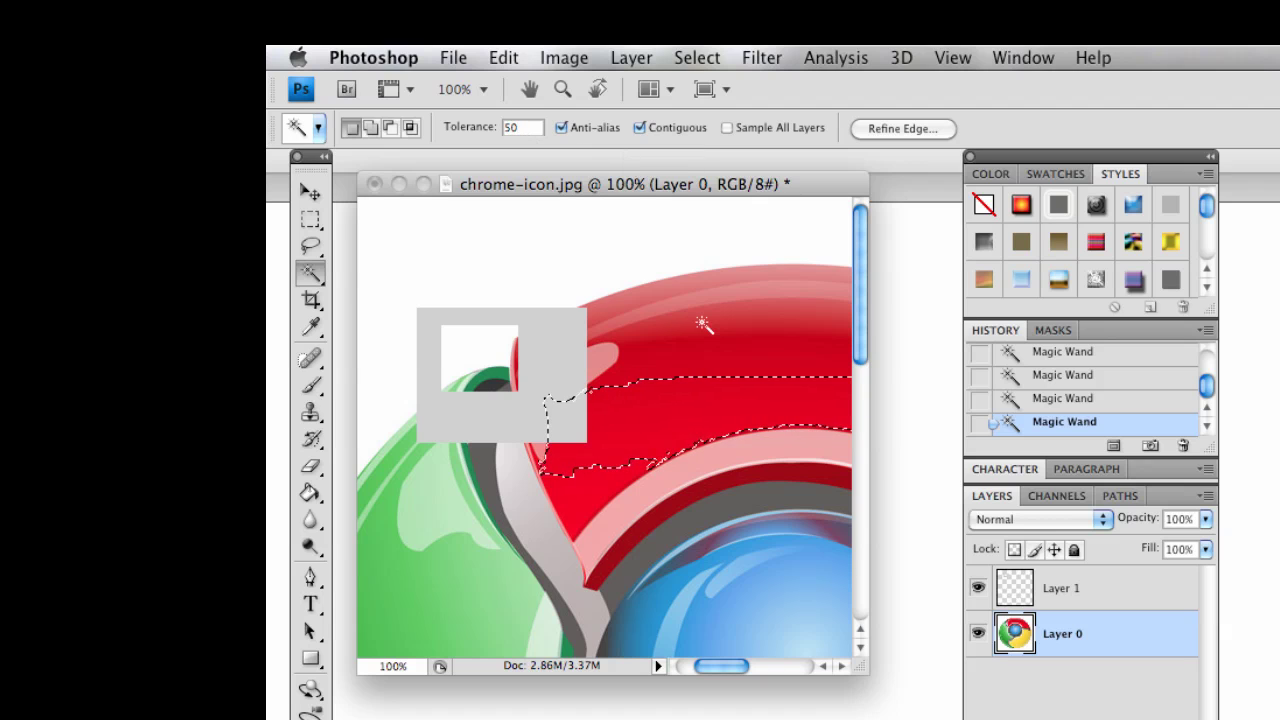
left_click(711, 350)
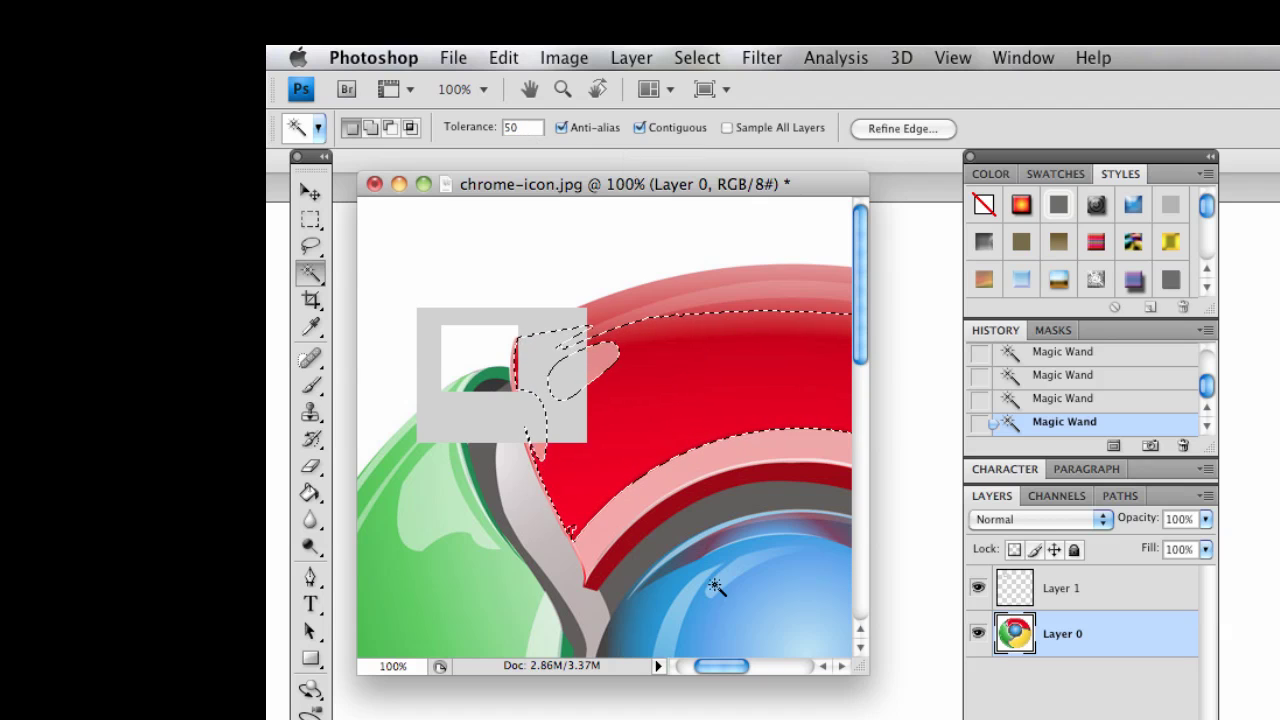
left_click(748, 298, "shift")
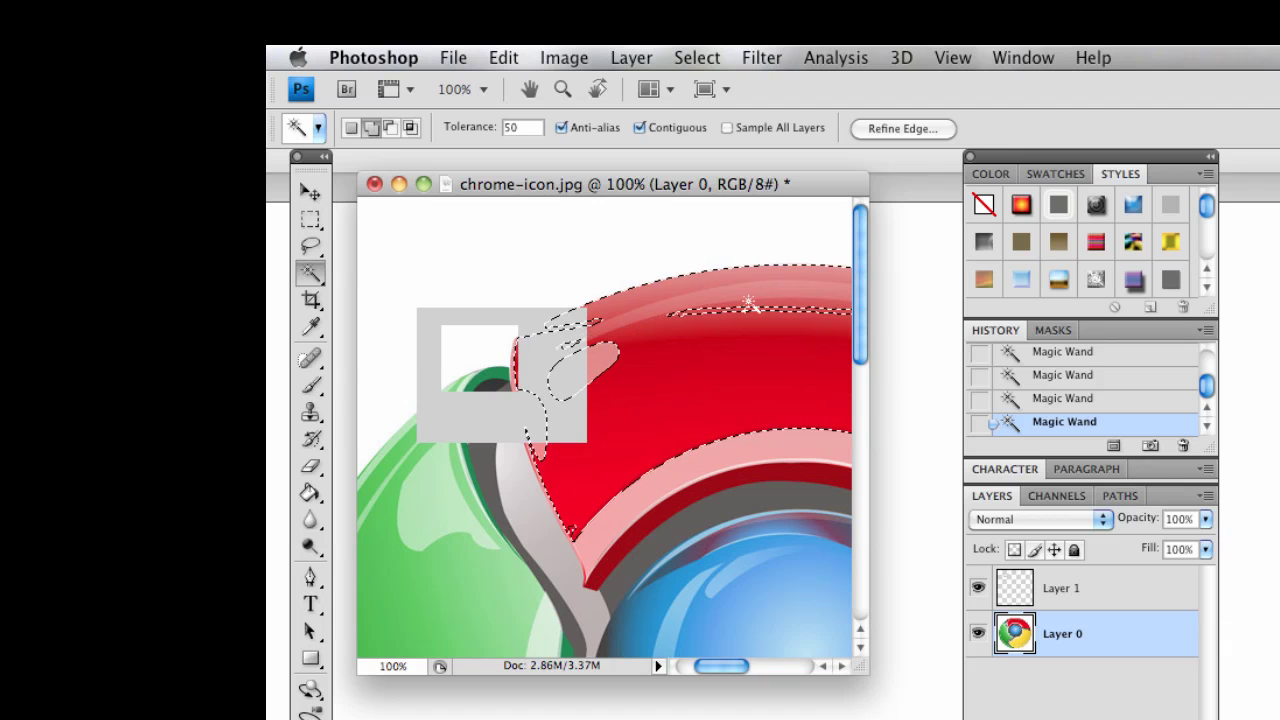
left_click(748, 312)
left_click(609, 357)
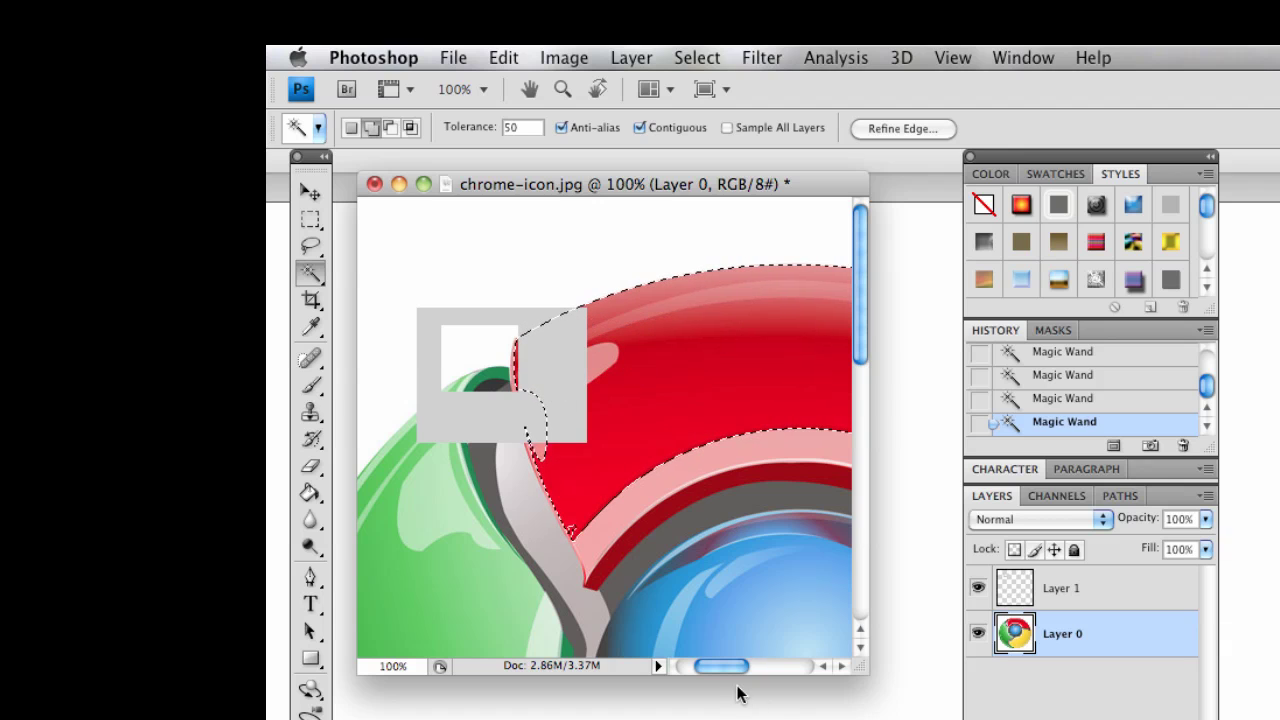
Select the pale pink band on Layer 0 with the Magic Wand, clear it, revert the clearing, and deselect.
left_click_drag(737, 676, 787, 676)
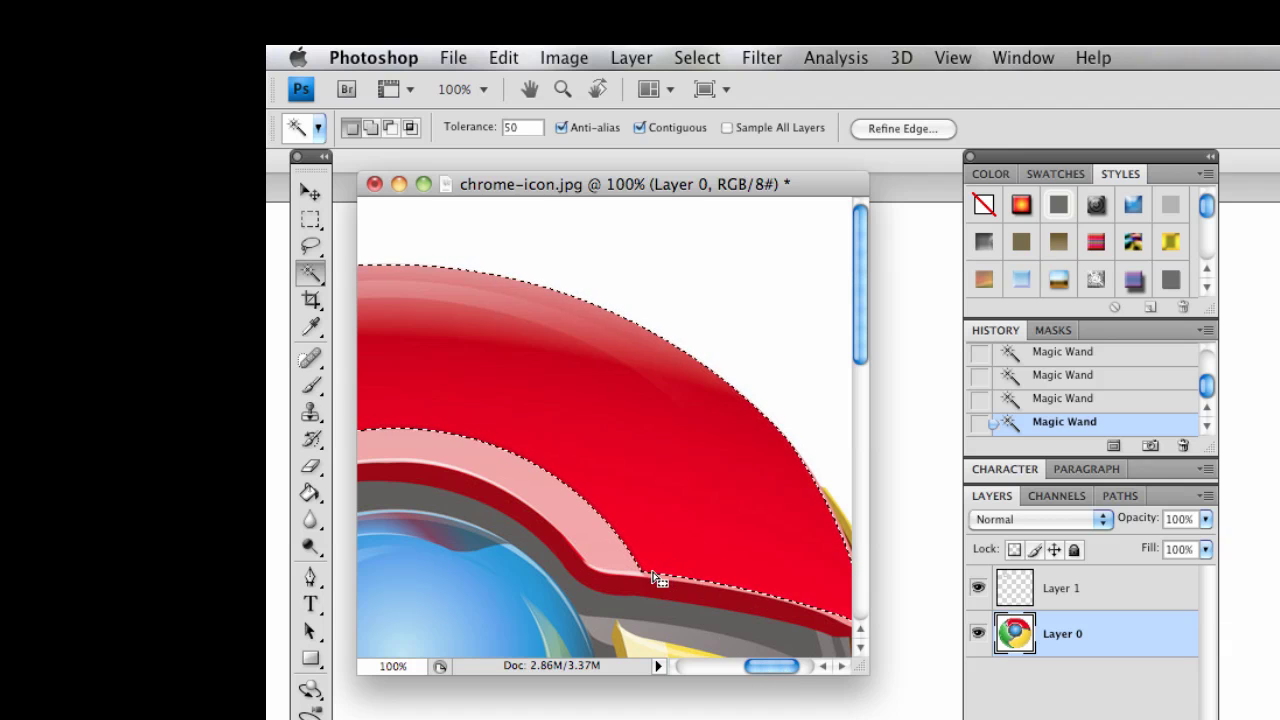
left_click(618, 562)
scroll(650, 540, "left", 8)
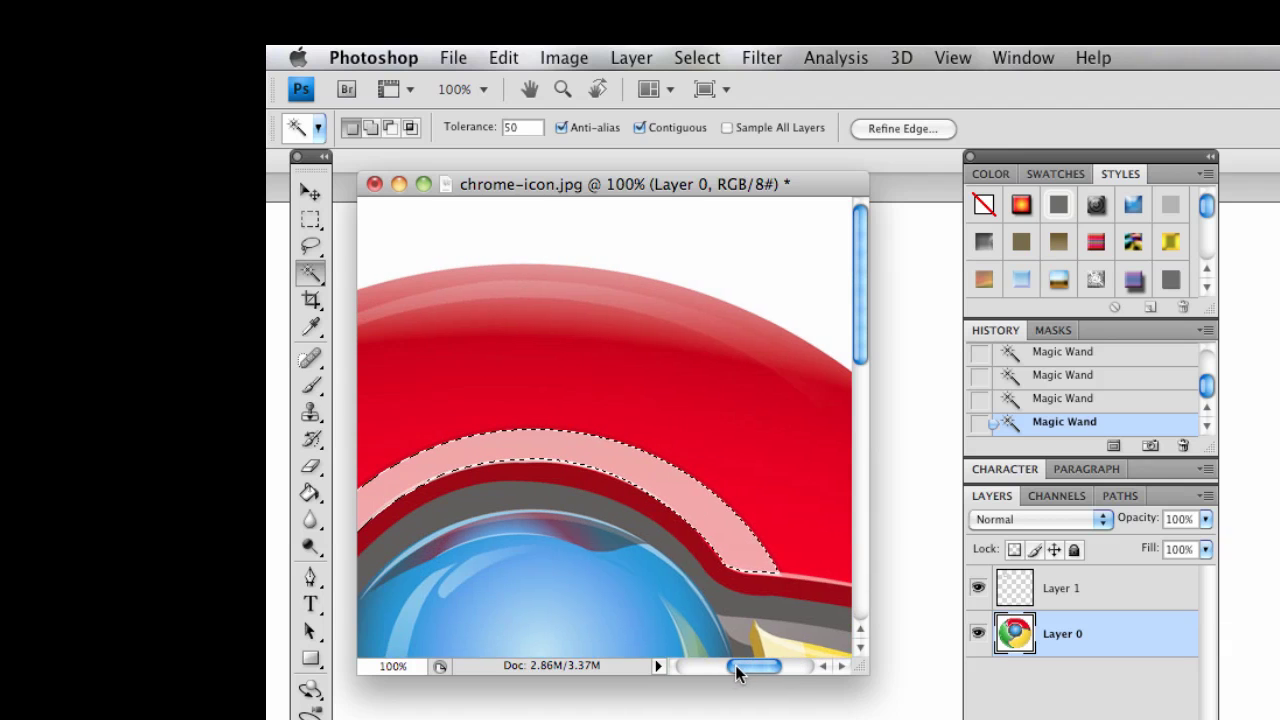
left_click(527, 127)
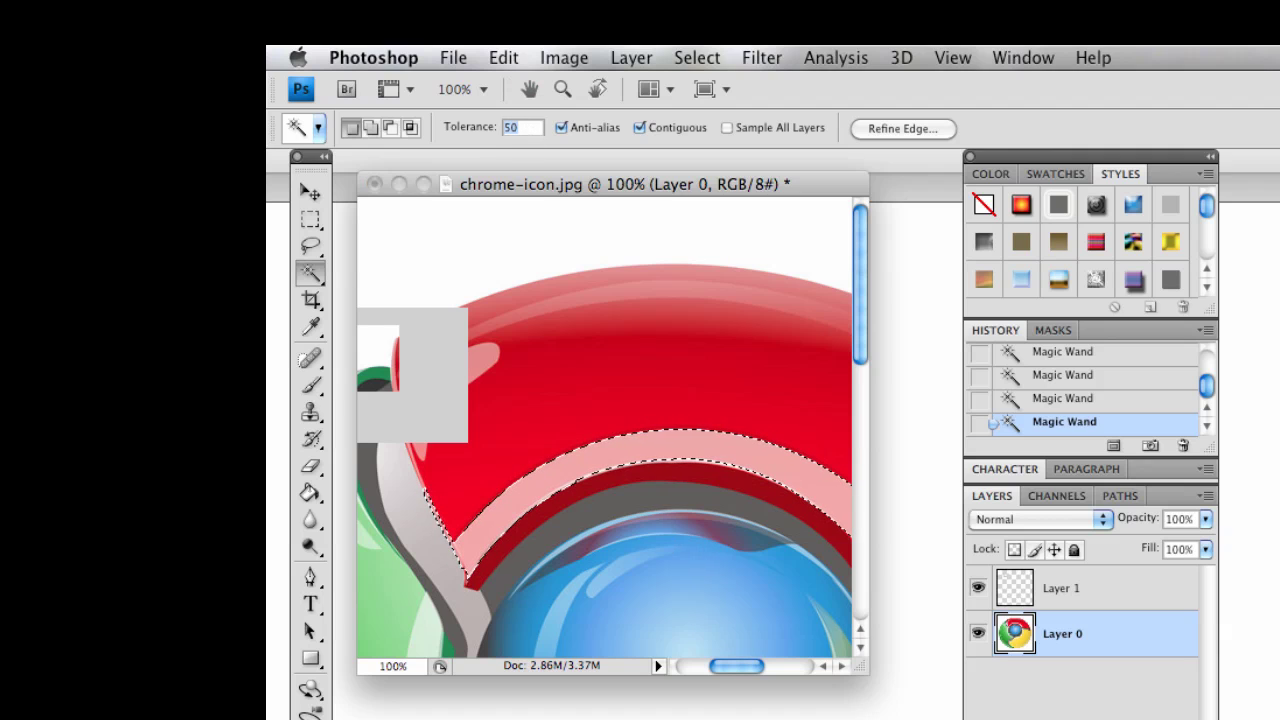
left_click(744, 455)
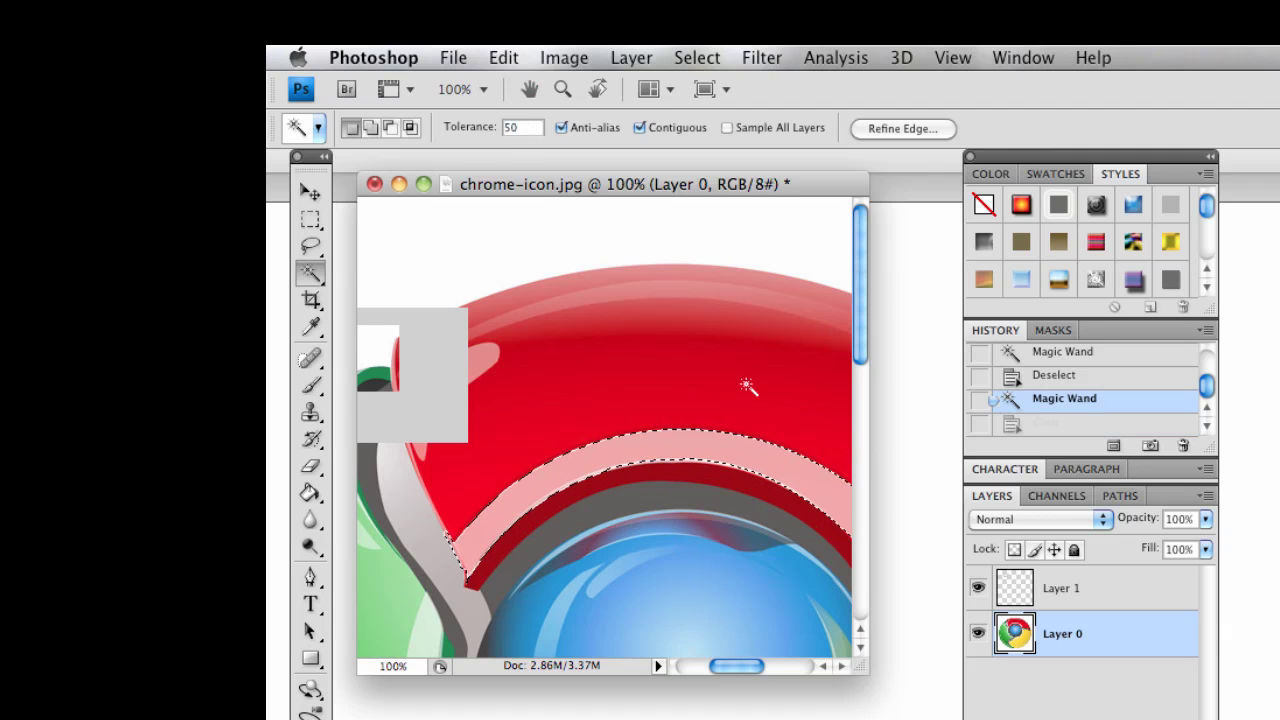
key("Delete")
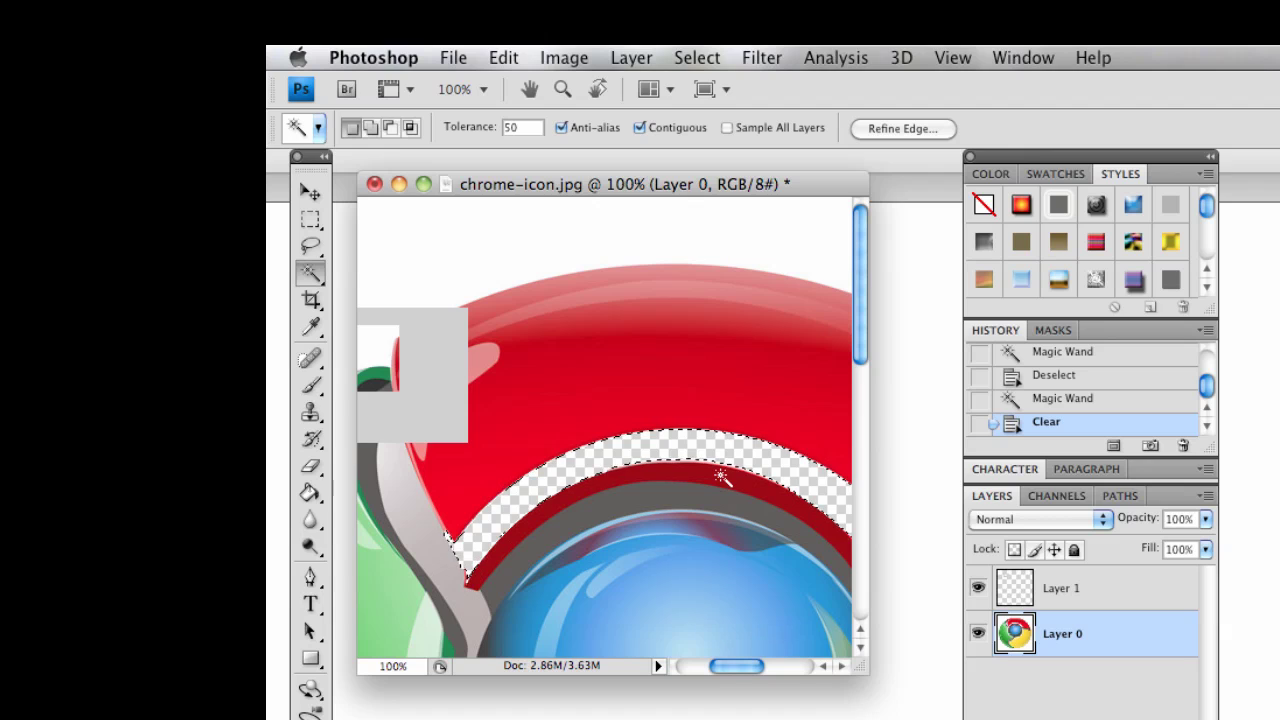
left_click(1062, 400)
key("super+d")
Crop the image to a wide area around the grey rectangle and the adjoining green and red sections, and undo the crop.
scroll(605, 430, "left", 5)
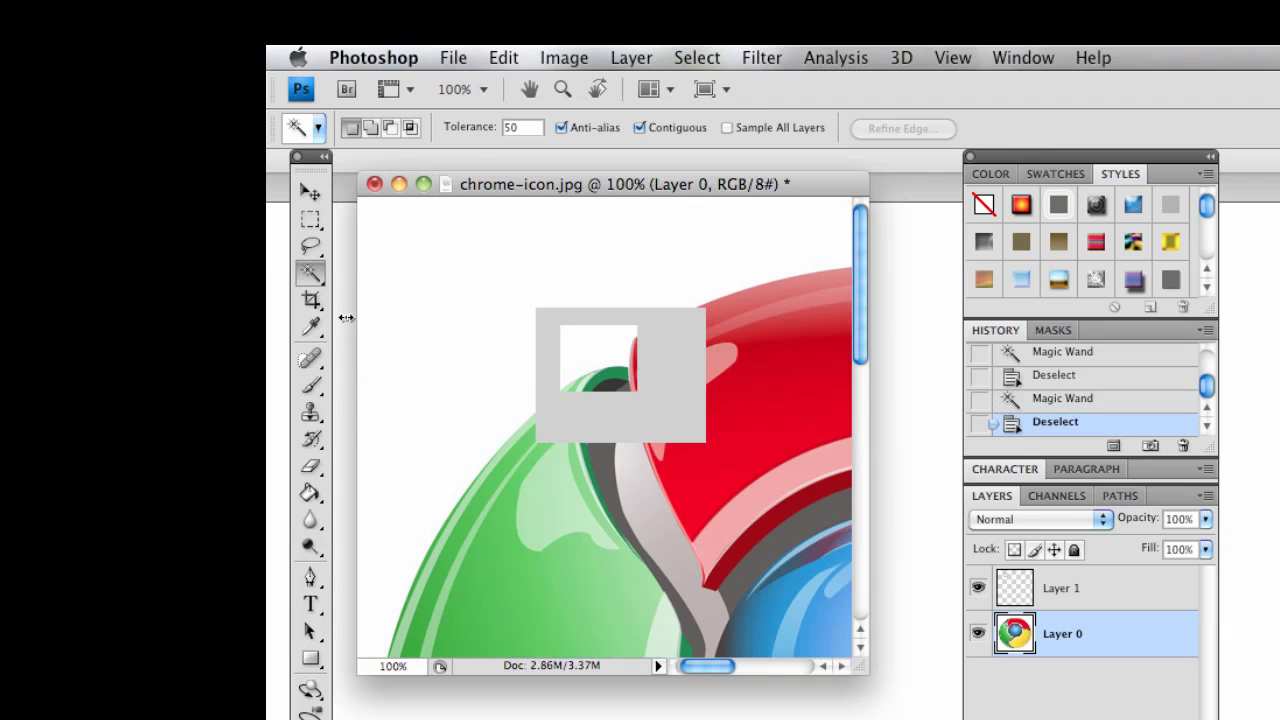
left_click(312, 300)
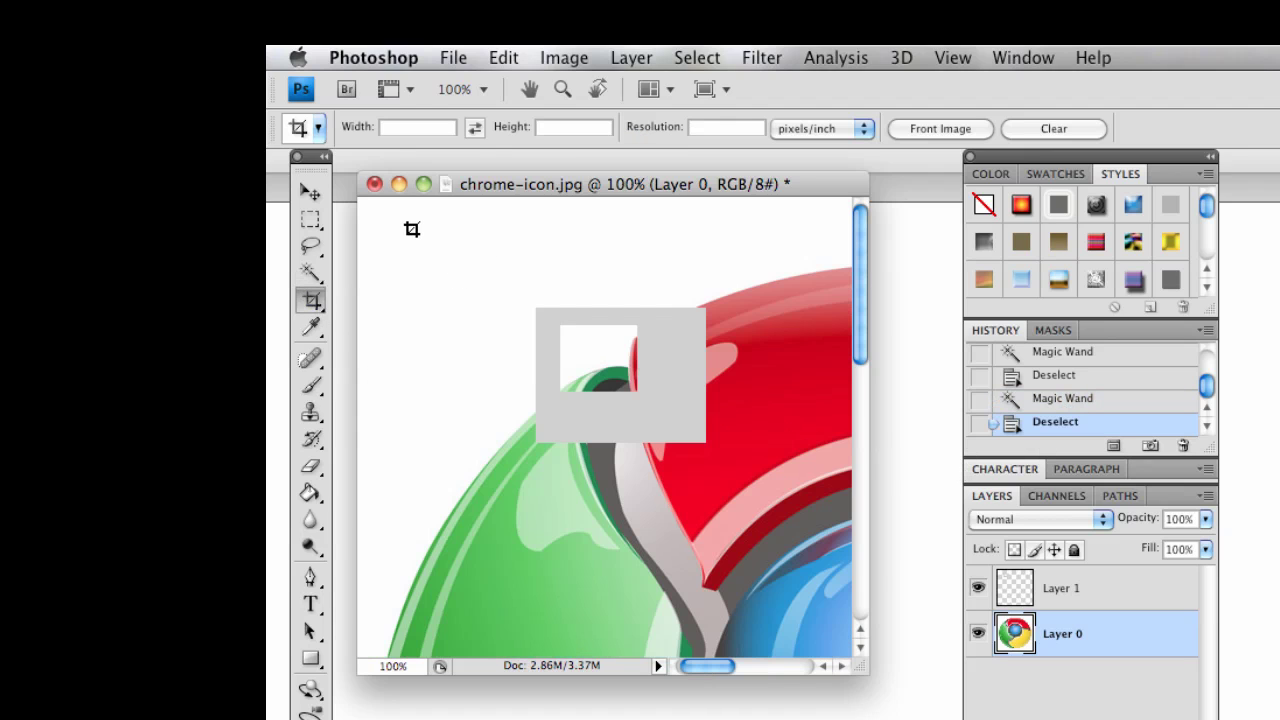
left_click_drag(411, 229, 573, 549)
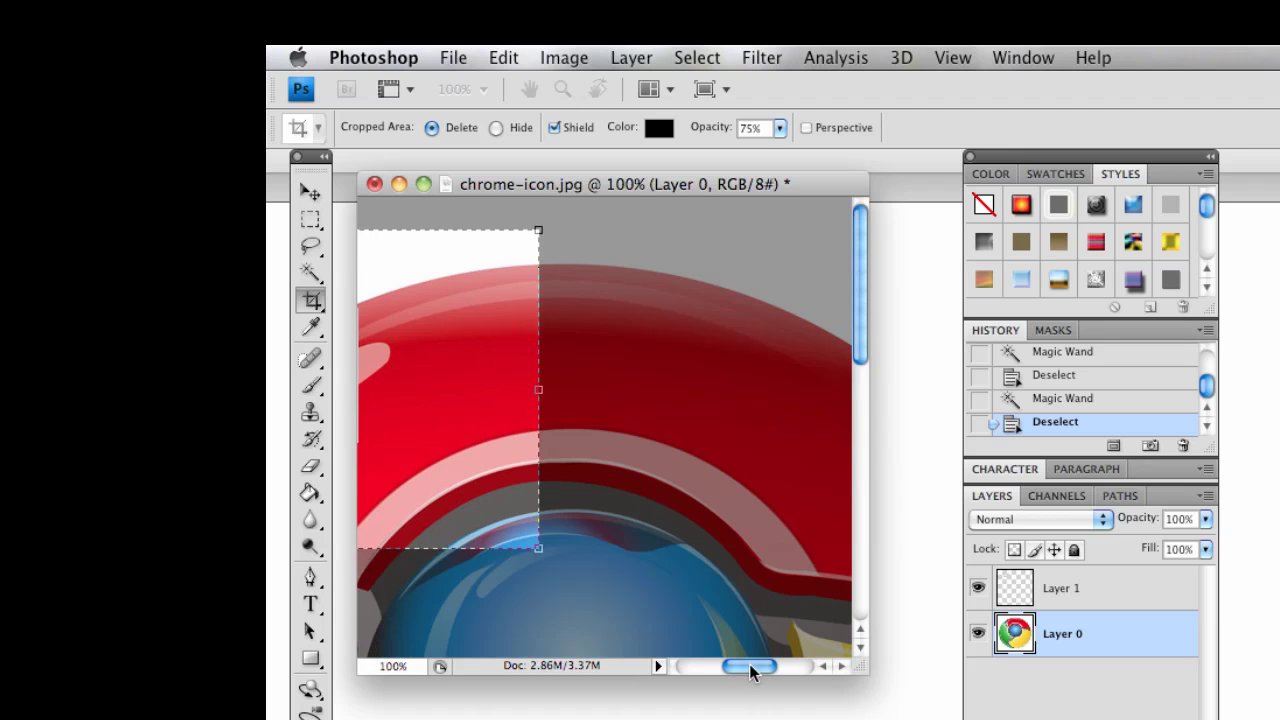
left_click_drag(749, 664, 709, 672)
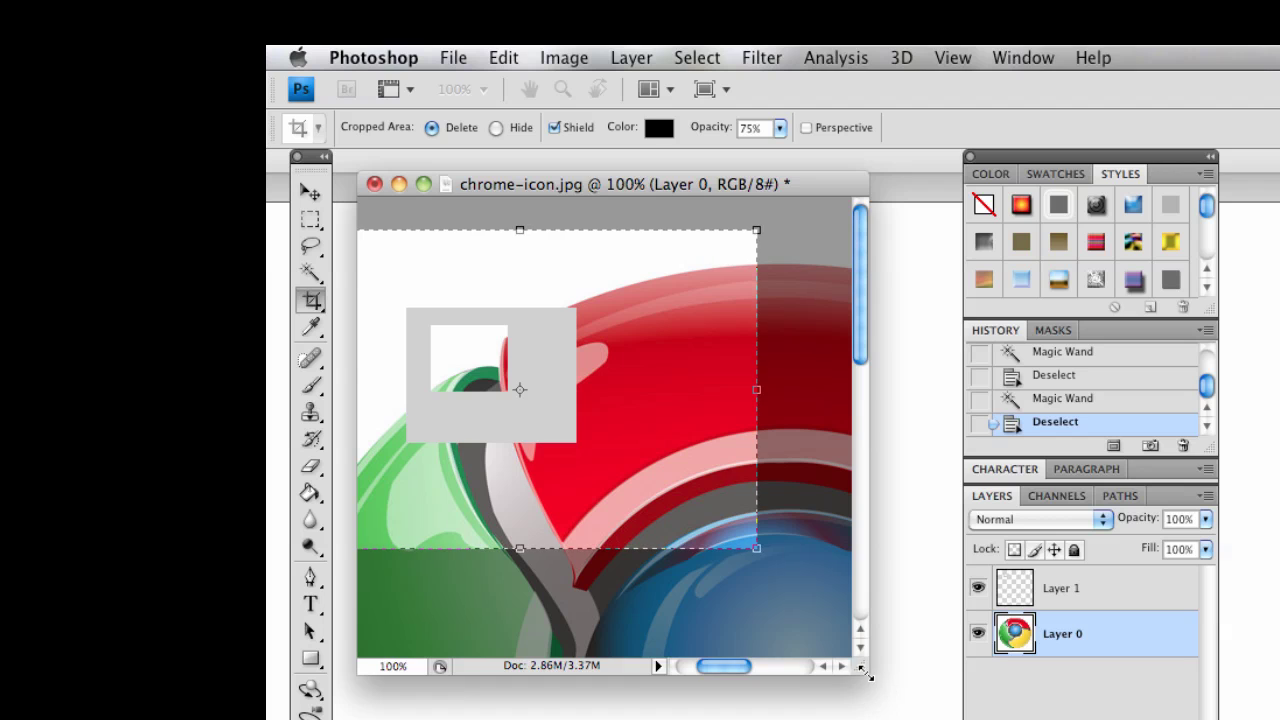
left_click_drag(864, 668, 950, 719)
scroll(622, 581, "left", 3)
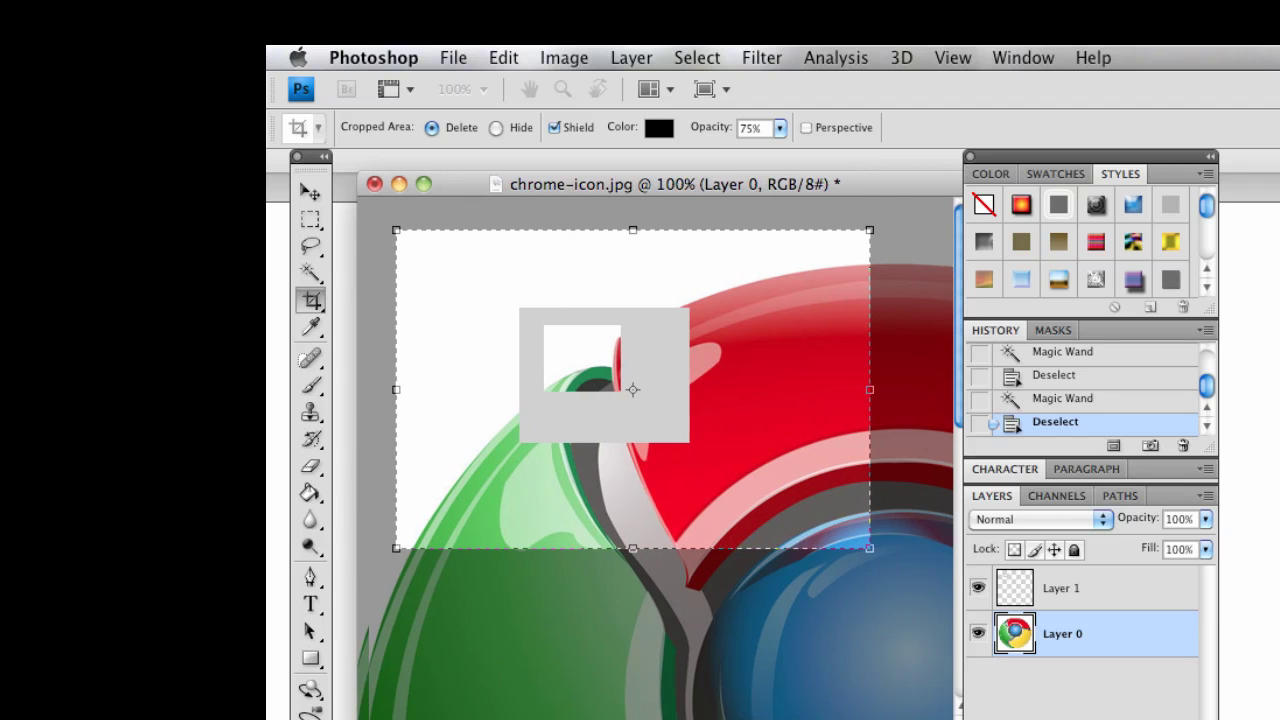
double_click(804, 313)
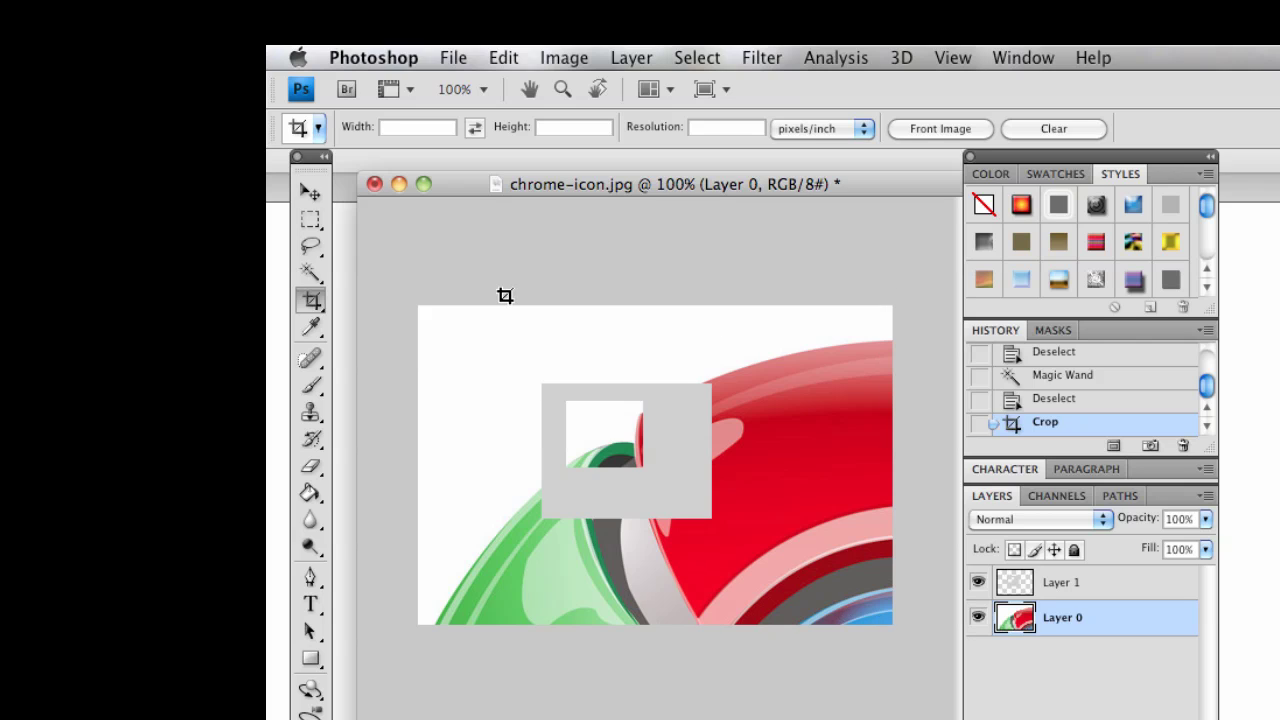
key("super+z")
key("v")
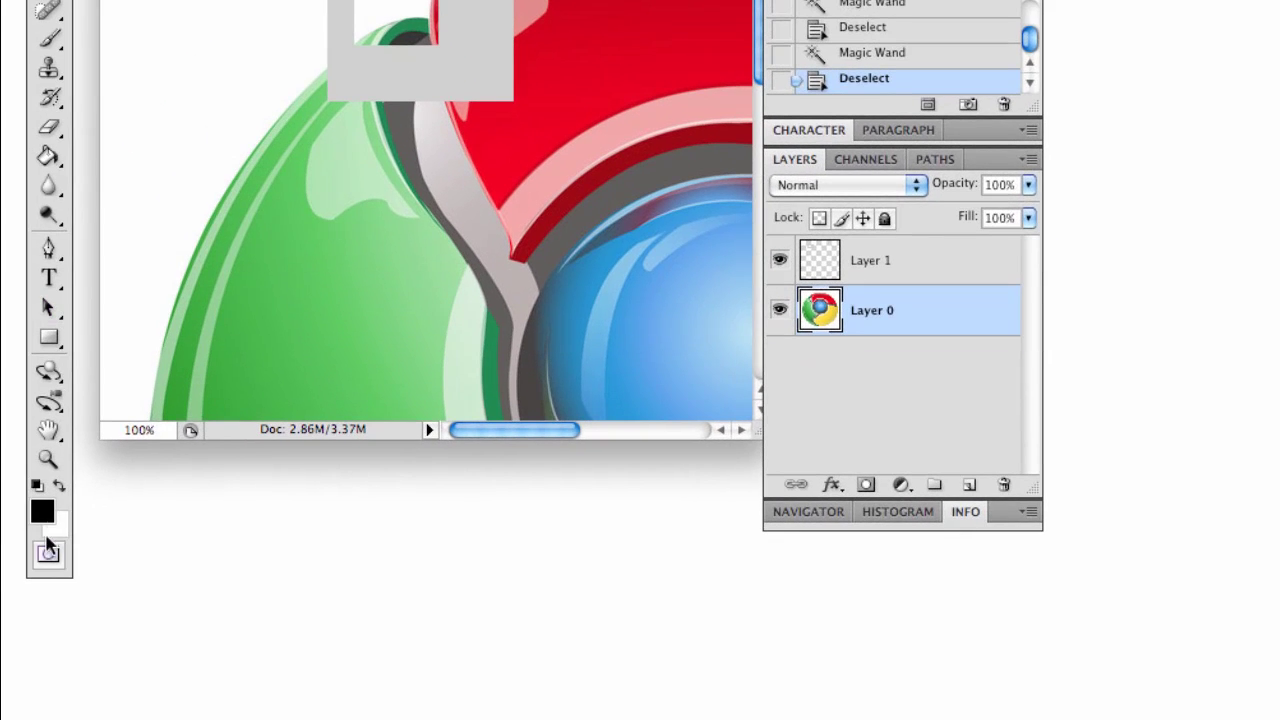
Try the Paint Bucket with black on Layer 0 near the green section's edge, and undo the fill.
left_click(48, 548)
left_click(48, 156)
left_click(50, 157)
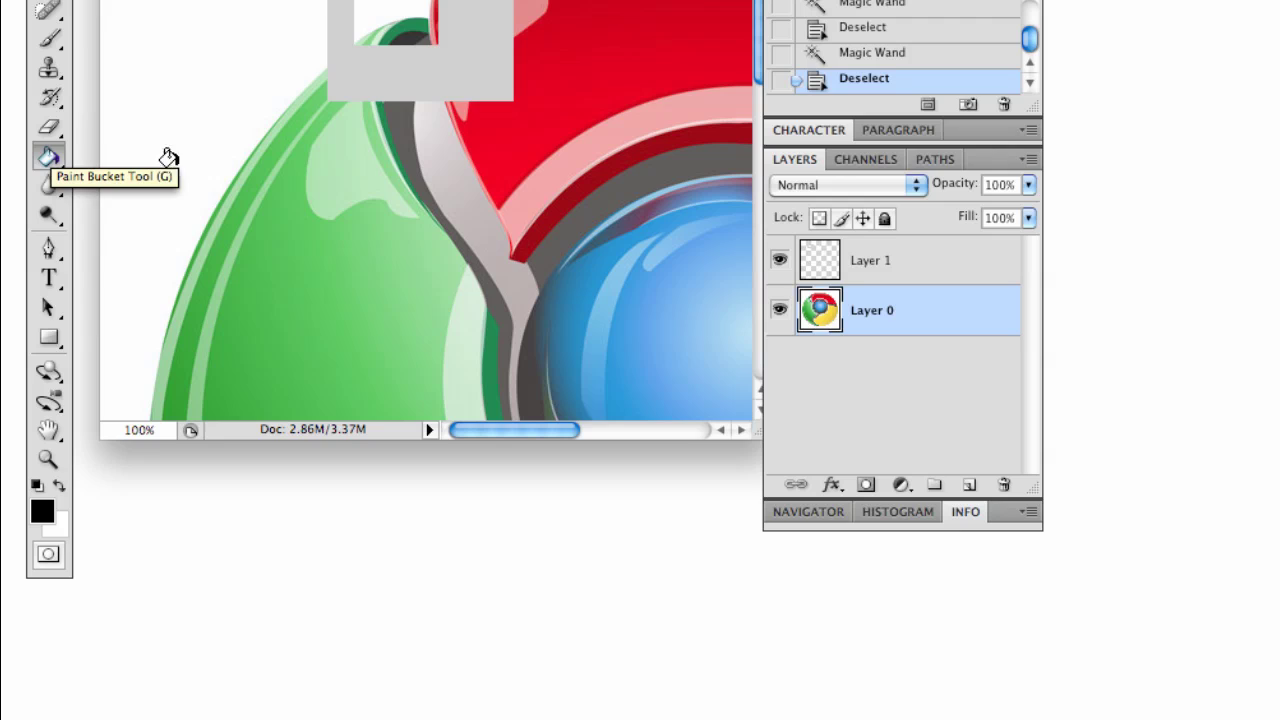
left_click(447, 282)
key("ctrl+z")
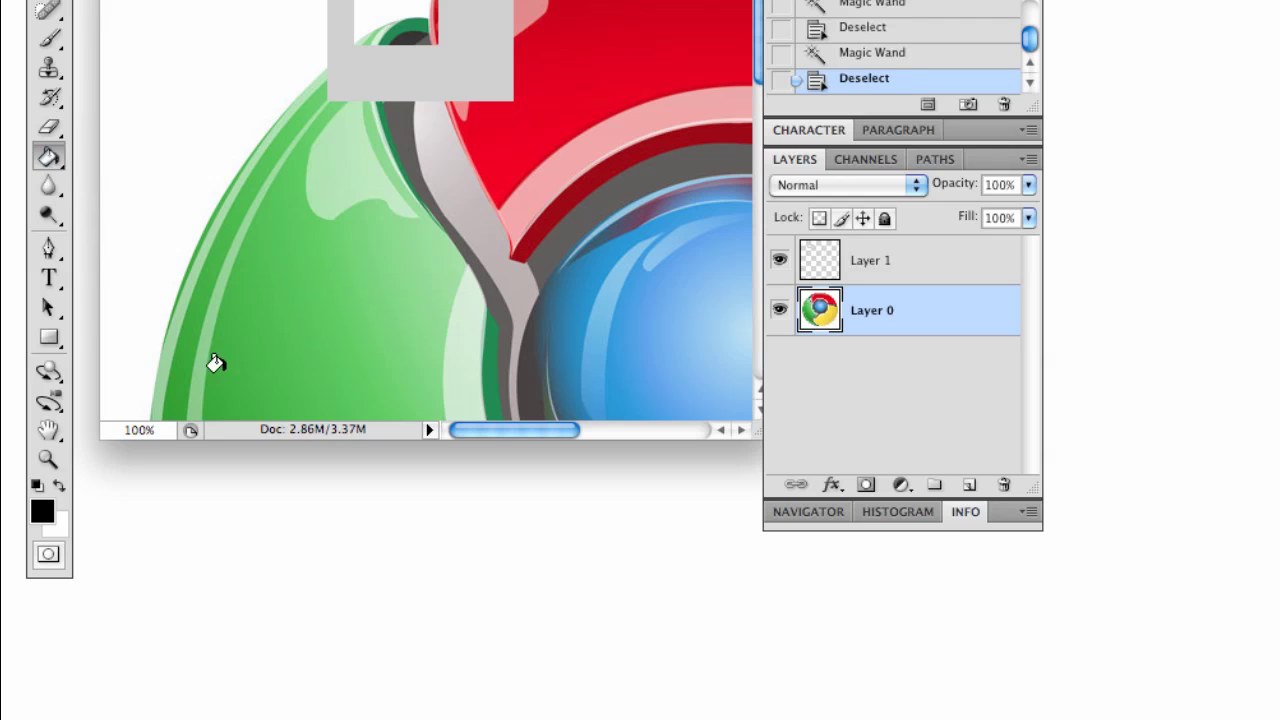
Swap the foreground and background colours back and forth several times, ending with black as the foreground.
left_click(61, 487)
left_click(61, 487)
left_click(61, 487)
left_click(61, 487)
left_click(61, 487)
left_click(61, 487)
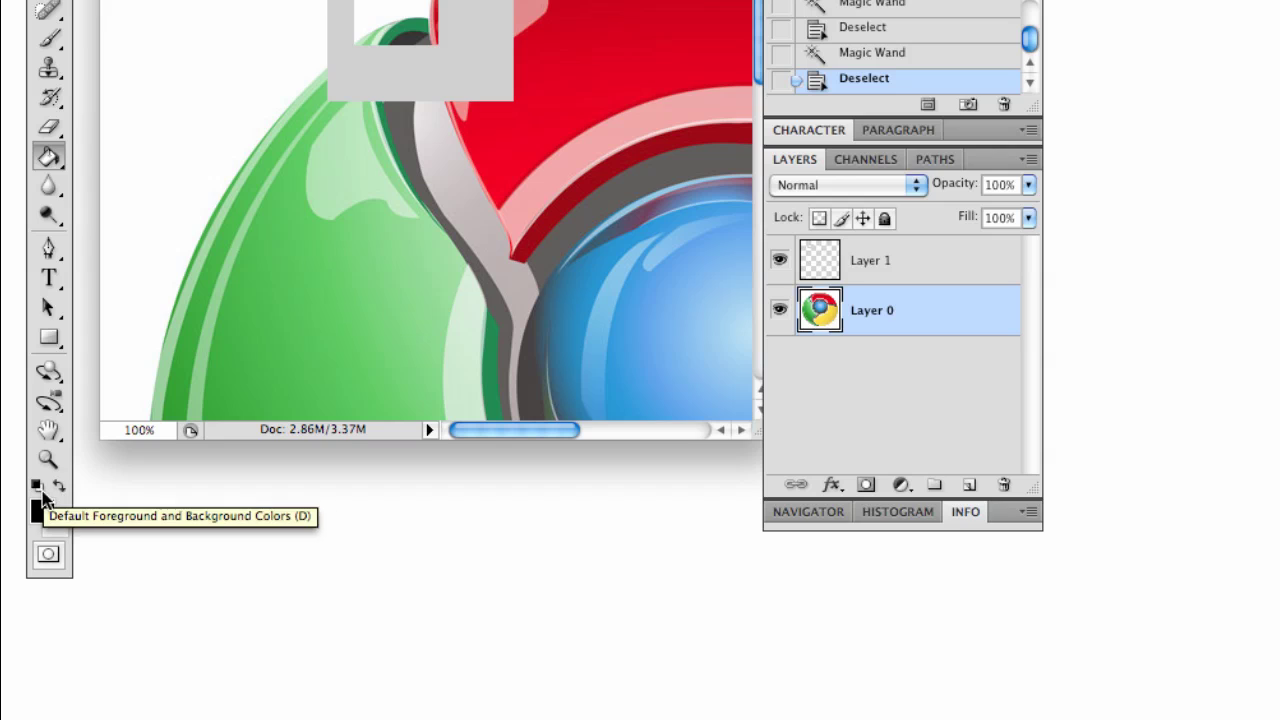
Open the foreground colour picker and choose a bright purple, c804f2, by changing the hue and the shade.
left_click(42, 513)
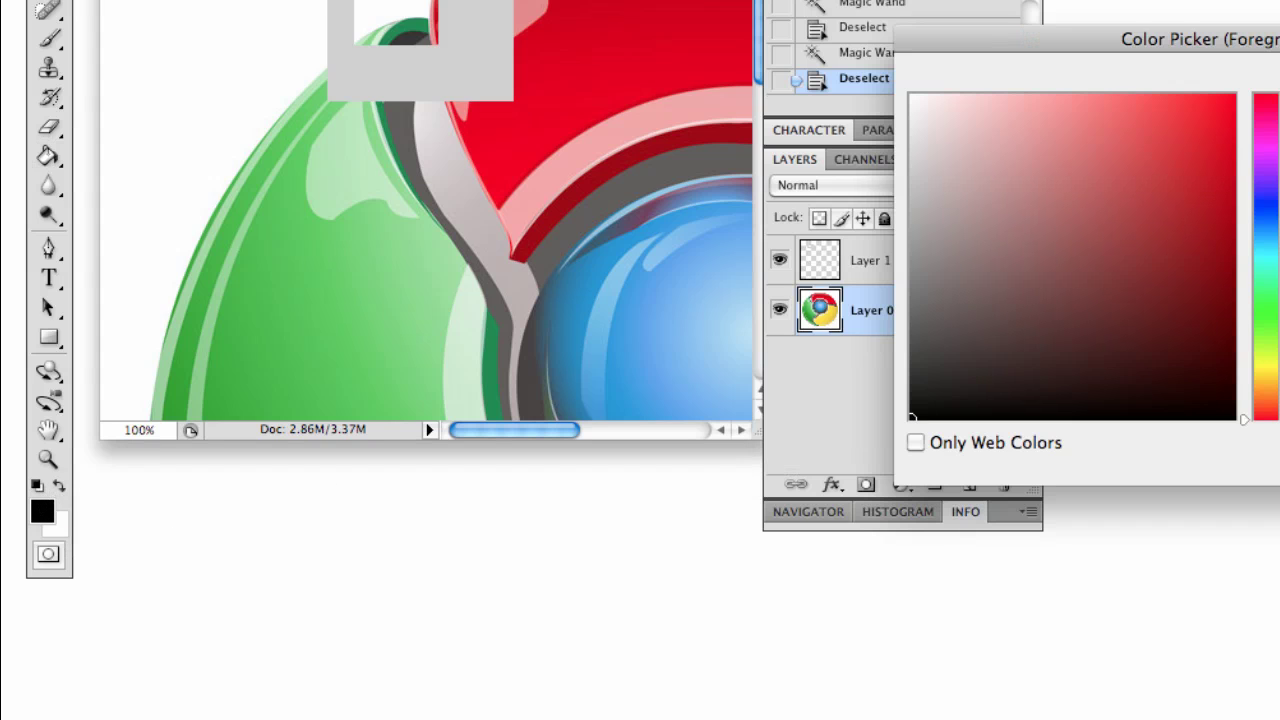
left_click_drag(1260, 40, 649, 72)
mouse_move(571, 247)
left_mouse_down()
mouse_move(600, 194)
mouse_move(614, 226)
mouse_move(406, 200)
mouse_move(561, 333)
left_mouse_up()
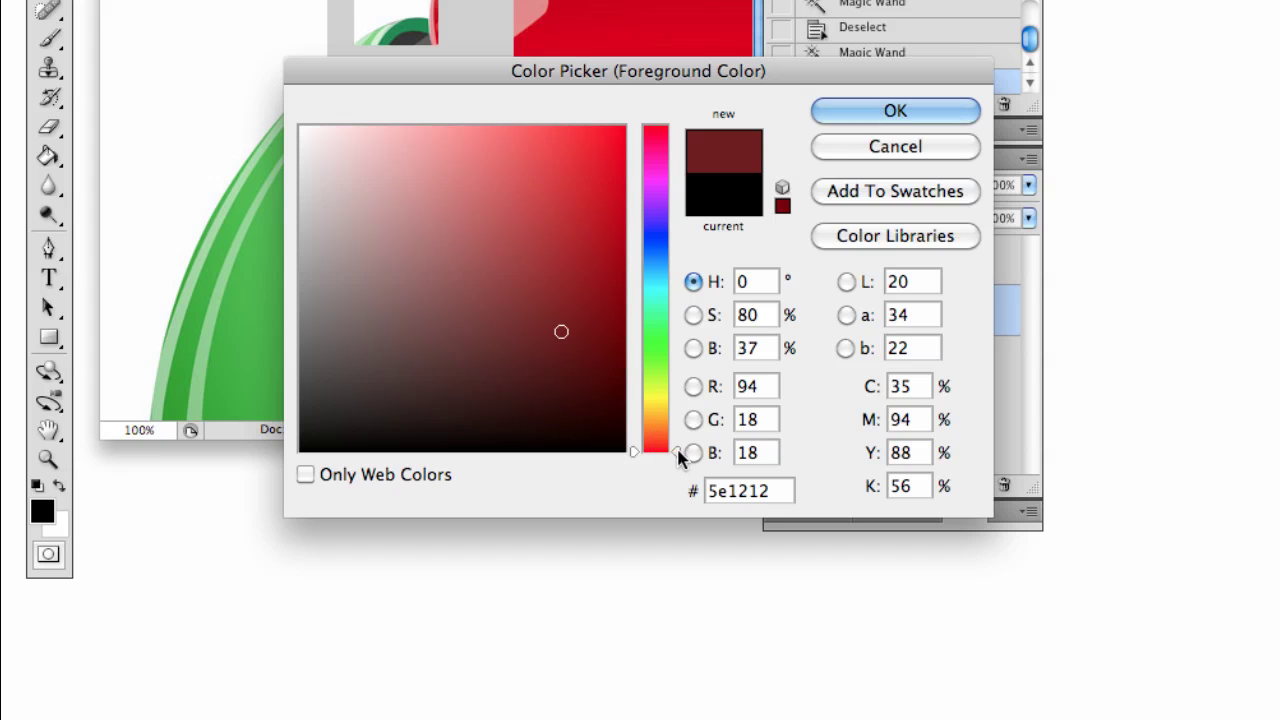
left_click_drag(686, 450, 666, 190)
left_click(620, 143)
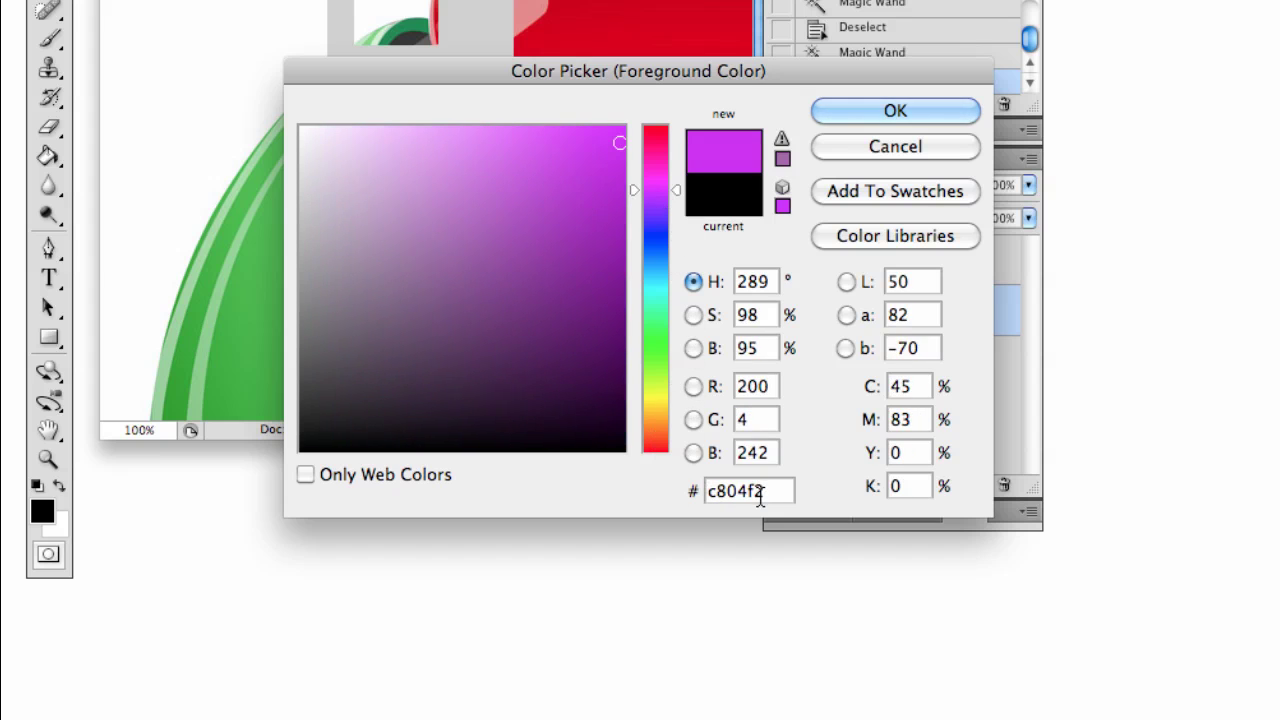
Enter the hex value 555678 for the foreground colour.
left_click_drag(766, 490, 708, 490)
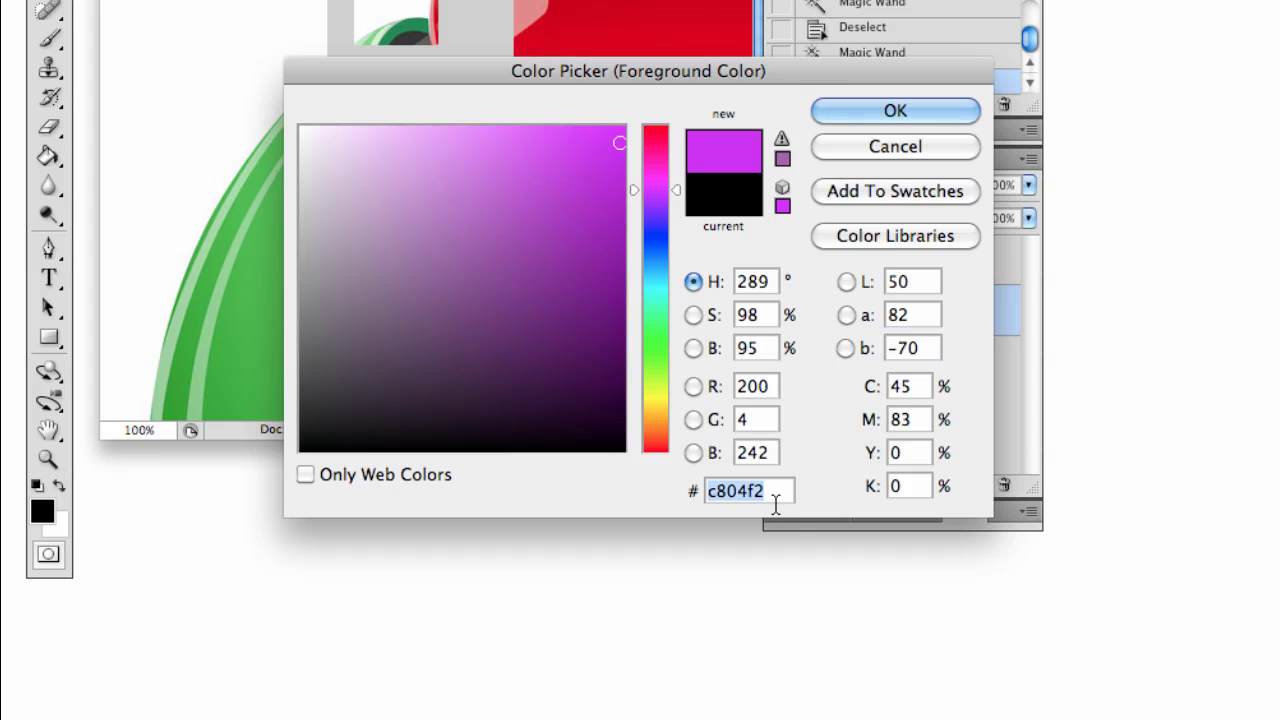
type("555")
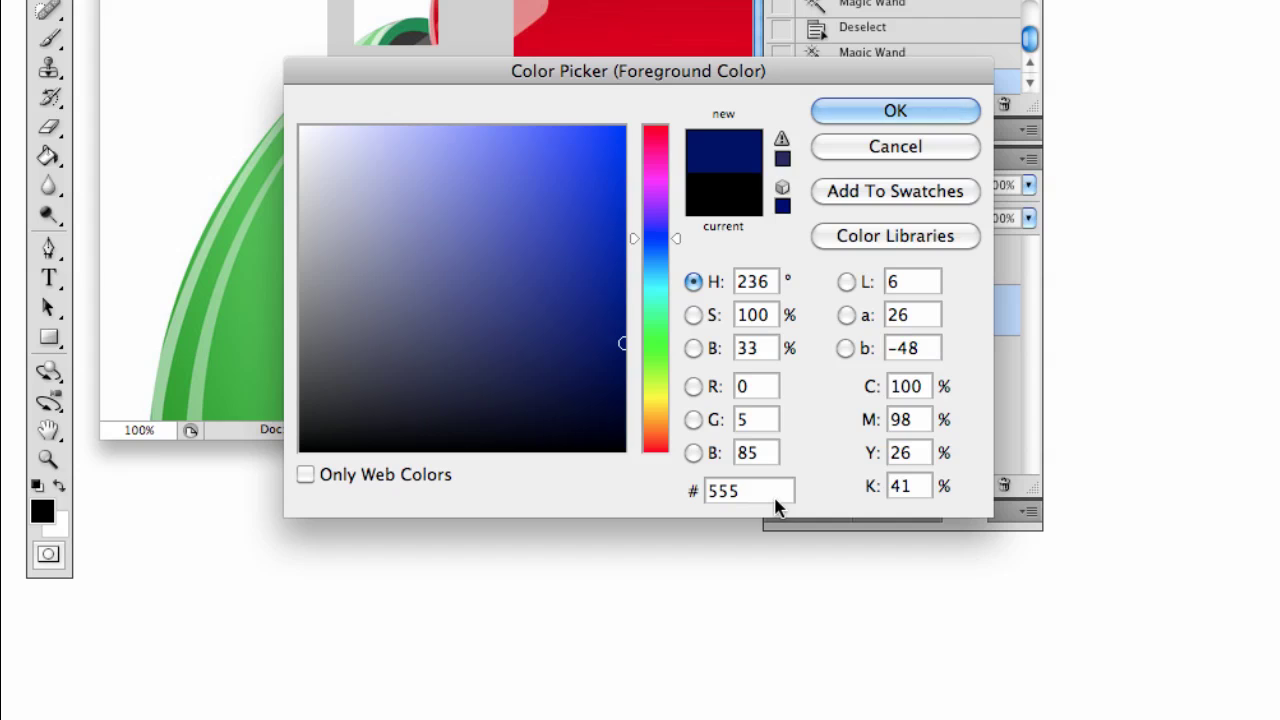
type("678")
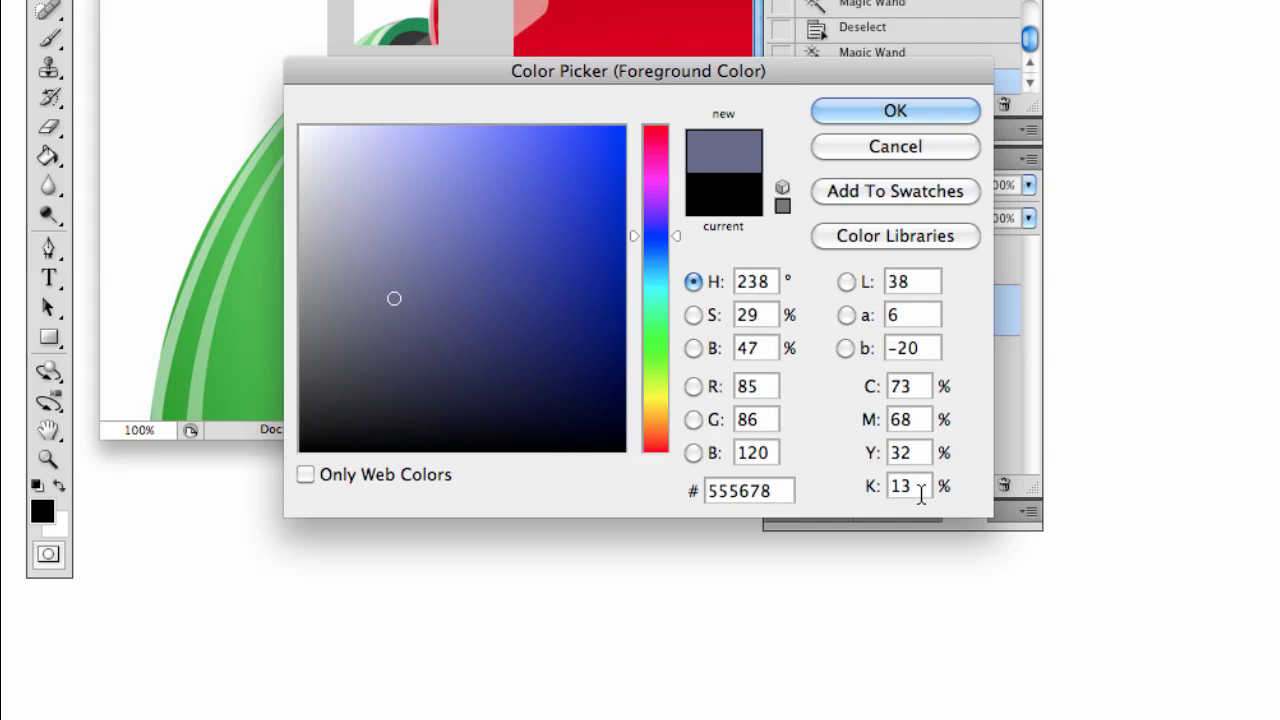
Set the foreground colour to yellow with hex ebeb2e and fill the grey rectangle on Layer 1 with it.
mouse_move(591, 151)
left_mouse_down()
mouse_move(586, 186)
mouse_move(522, 141)
left_mouse_up()
left_click_drag(671, 238, 672, 400)
double_click(748, 488)
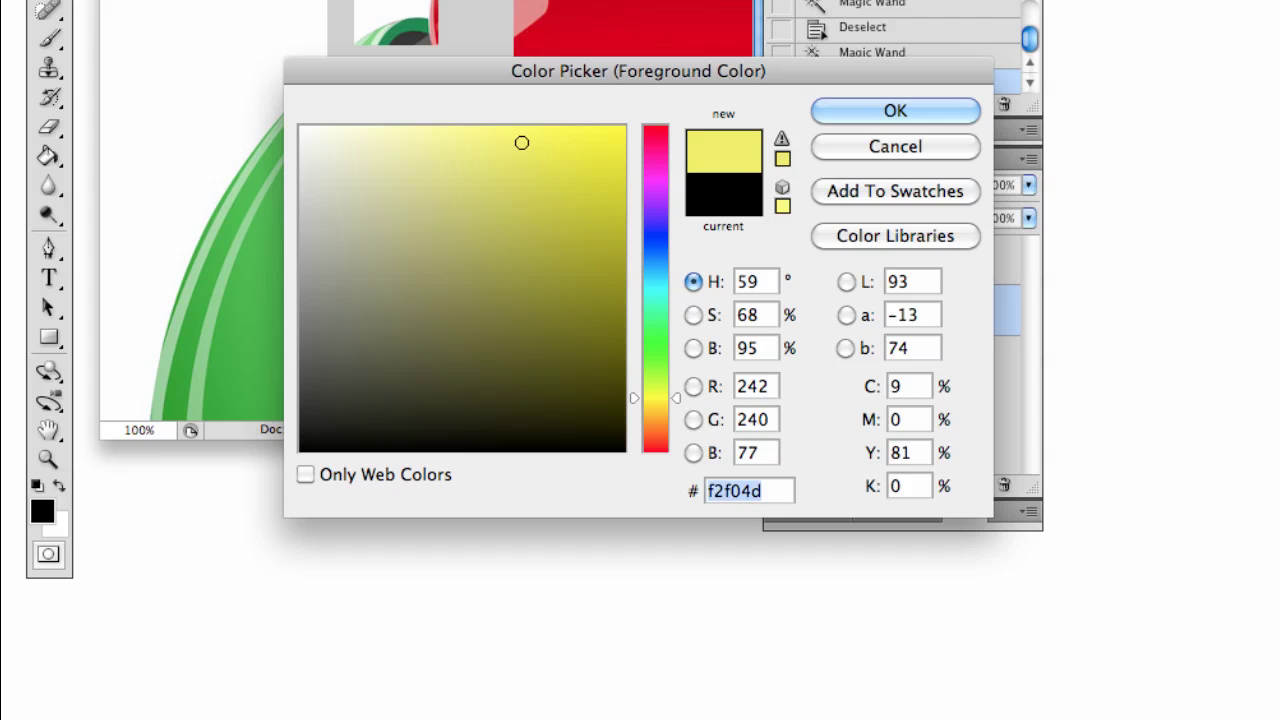
type("ebeb2e")
left_click(909, 116)
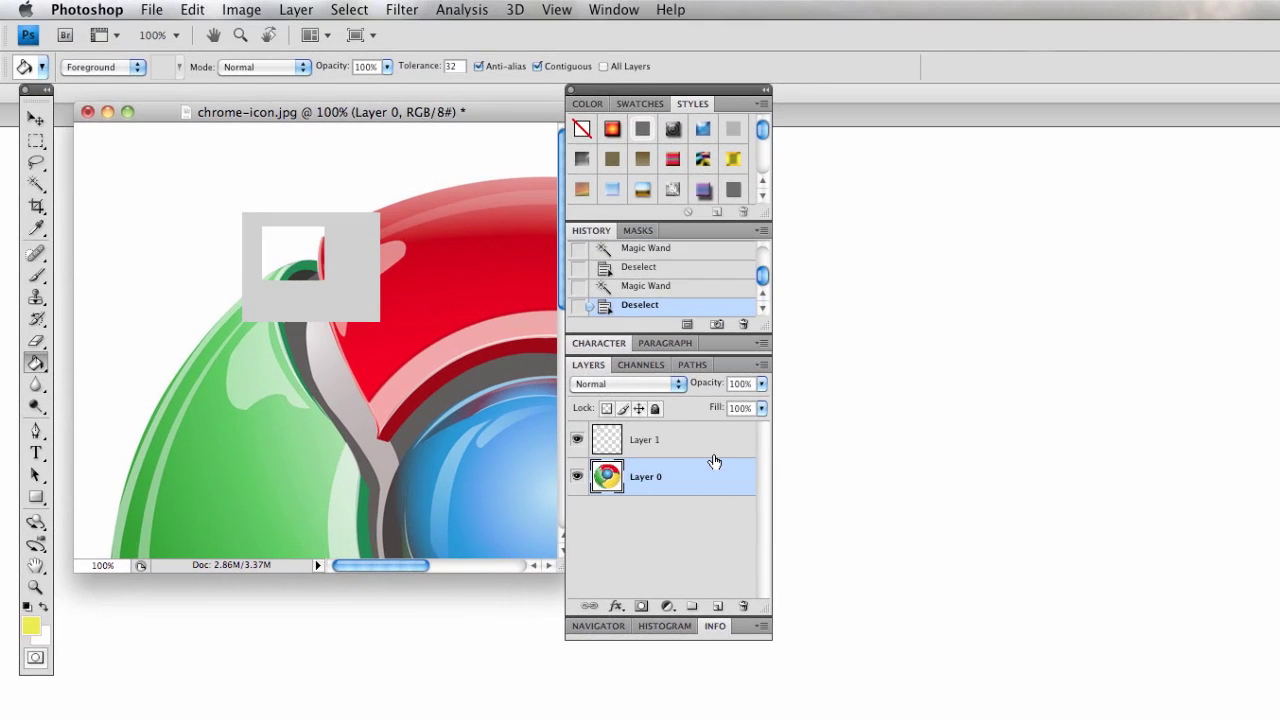
left_click(690, 440)
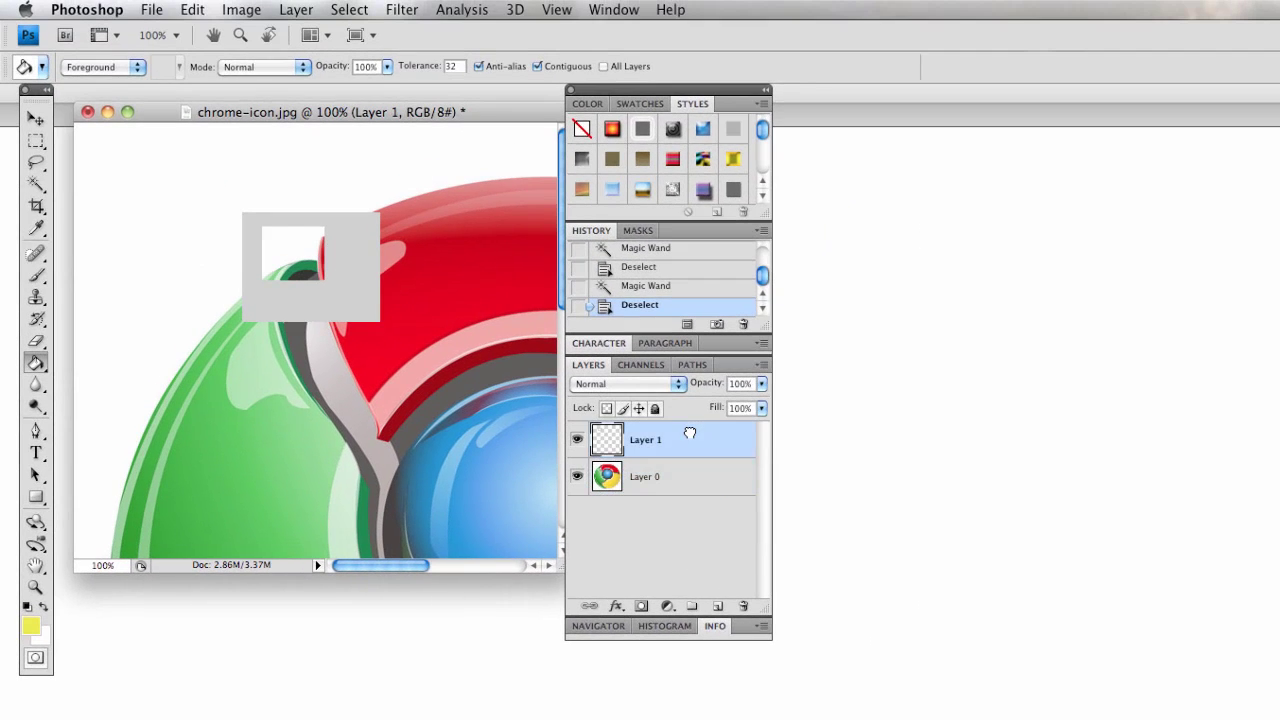
left_click(353, 257)
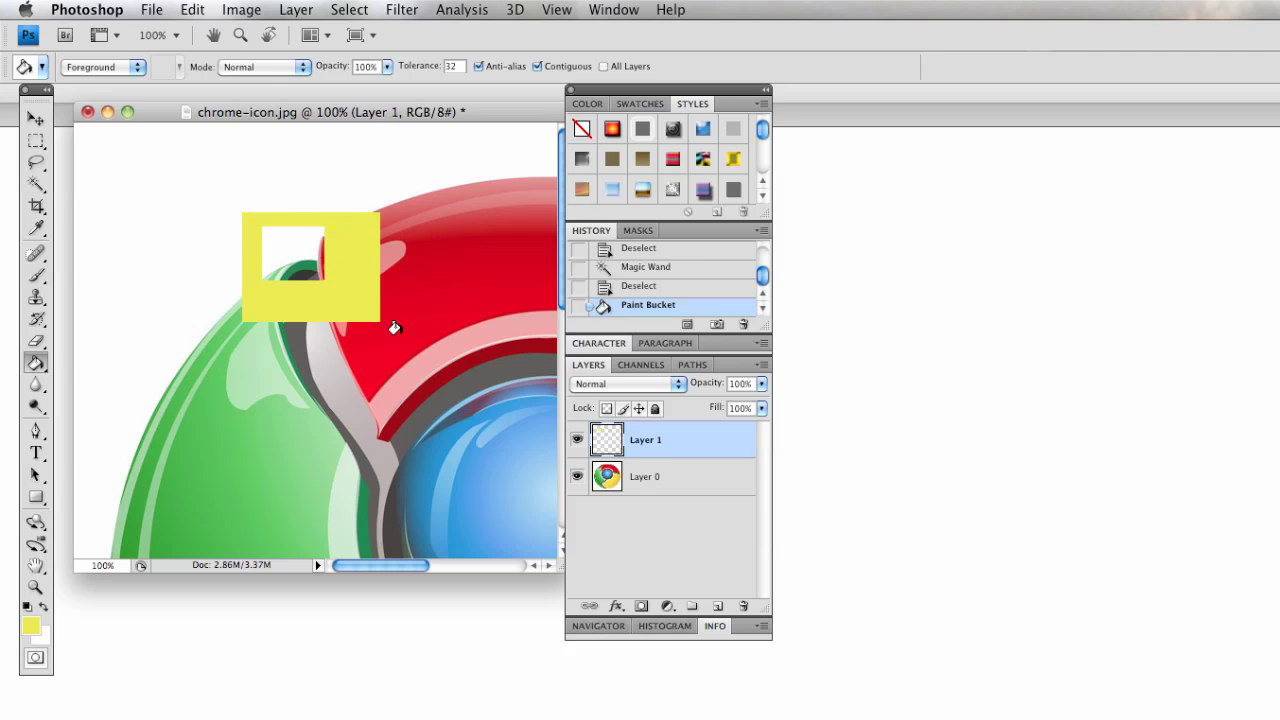
Fill part of the green section on Layer 0 with the yellow foreground using the Paint Bucket, and undo the fill.
left_click(680, 484)
key("z")
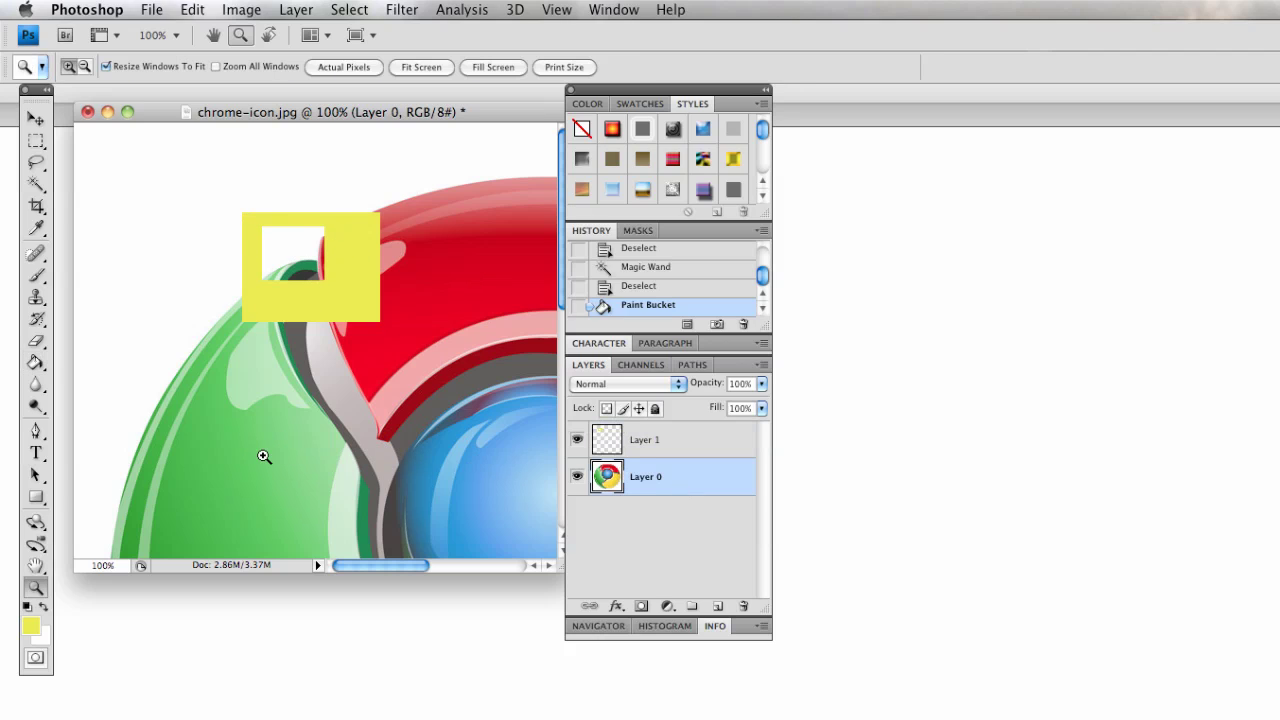
left_click(36, 366)
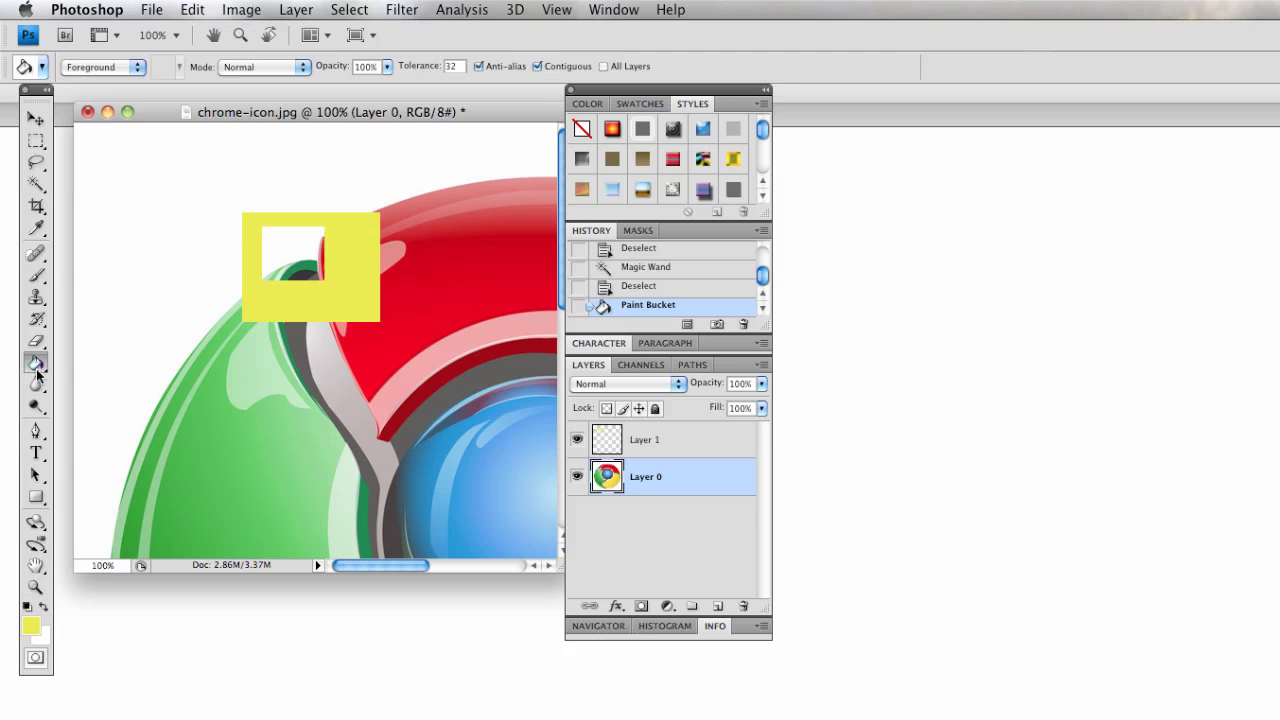
left_click(254, 452)
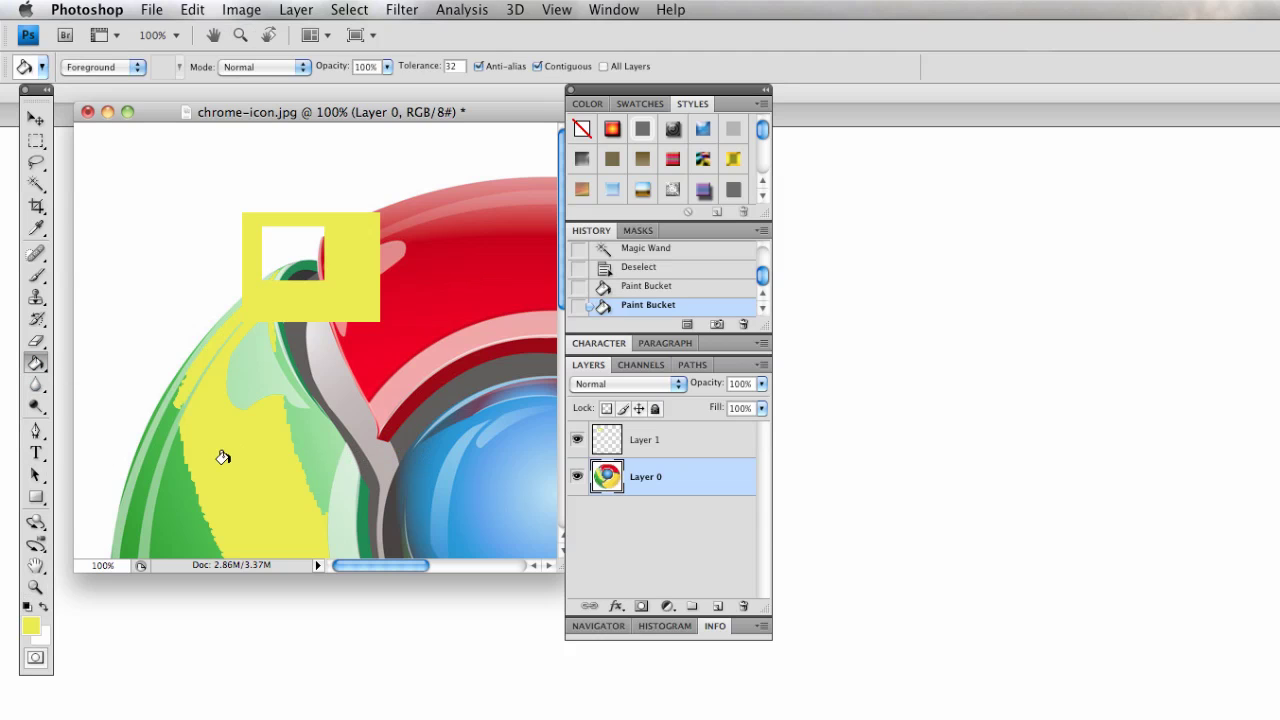
key("ctrl+z")
Set the background colour to dark red, b00c0c.
left_click(42, 634)
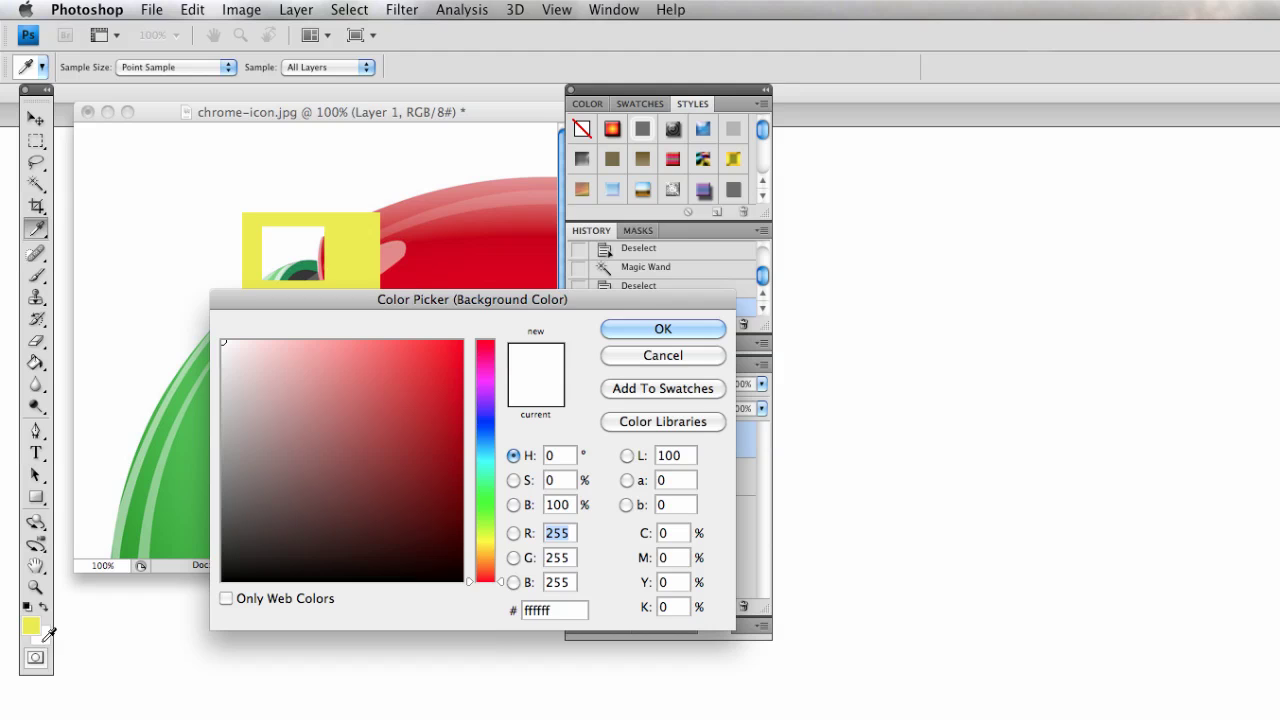
left_click(446, 415)
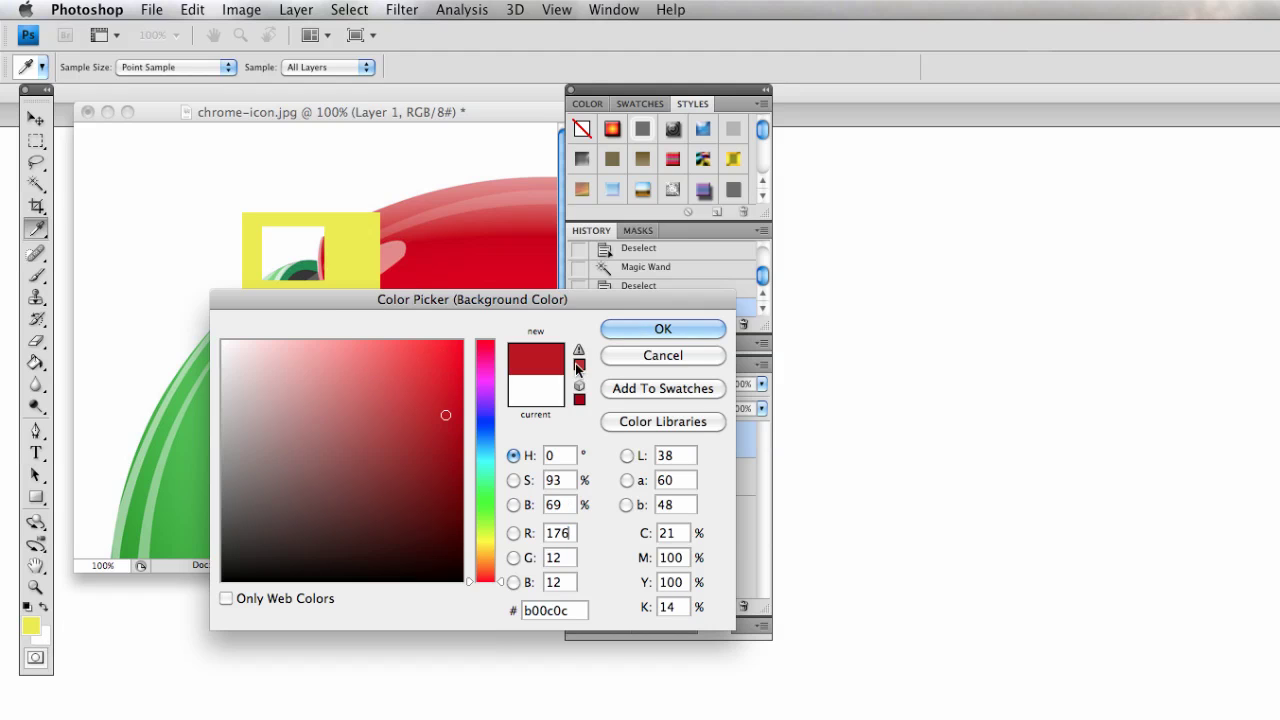
left_click(660, 329)
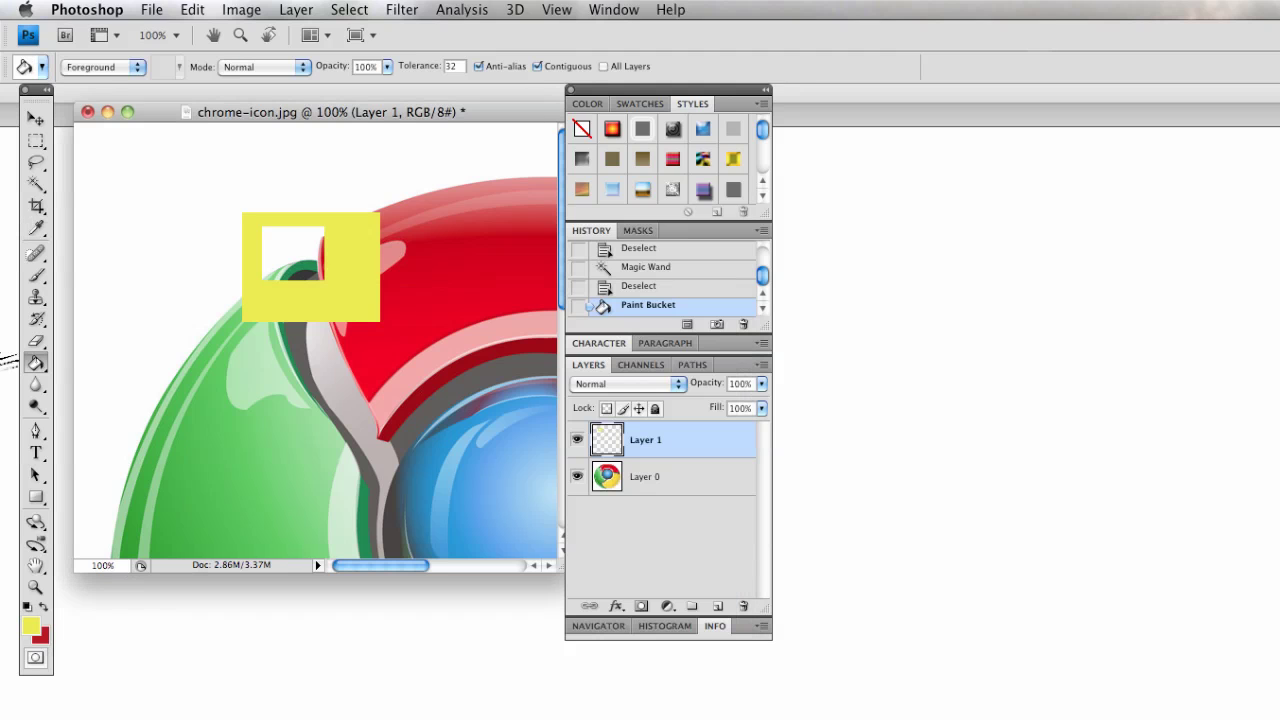
Sample several foreground colours from different areas of the image with the Eyedropper.
left_click(36, 229)
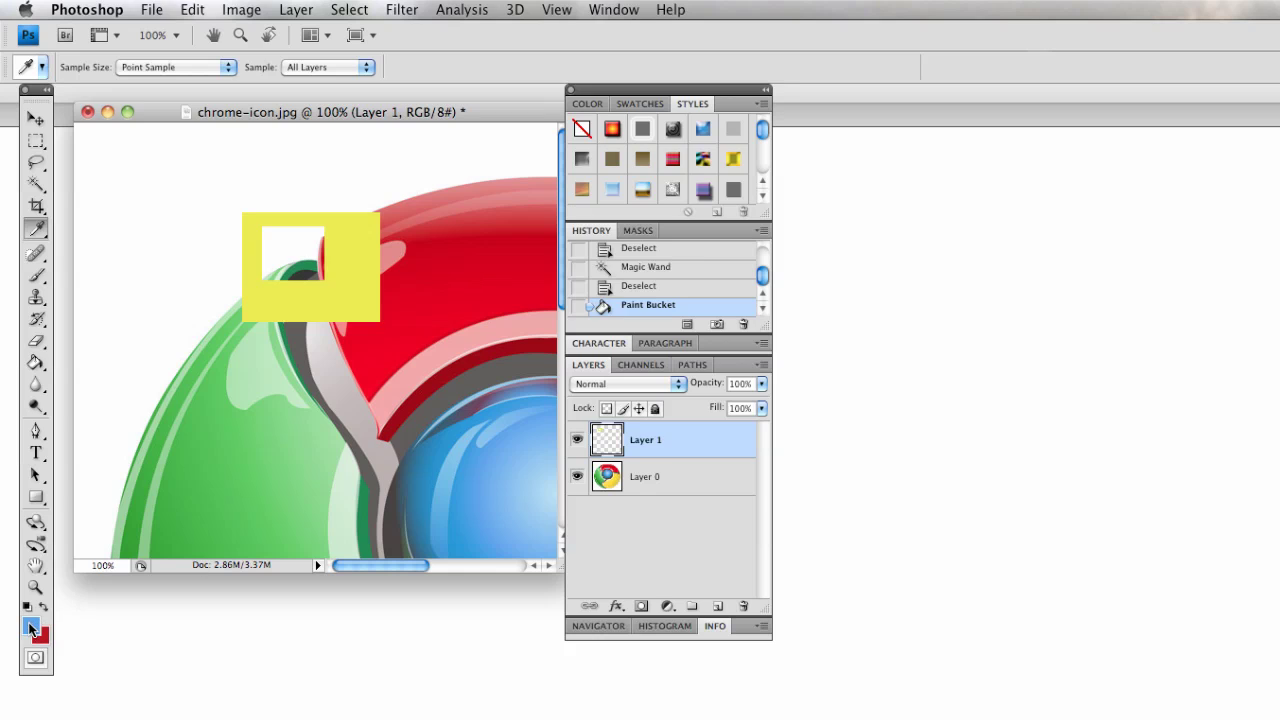
left_click(500, 268)
left_click(284, 494)
left_click(192, 224)
left_click(300, 323)
left_click(471, 166)
left_click(445, 246)
left_click(400, 245)
Swap the foreground and background colours and reset them to the default black and white.
left_click(42, 608)
left_click(44, 608)
left_click(27, 608)
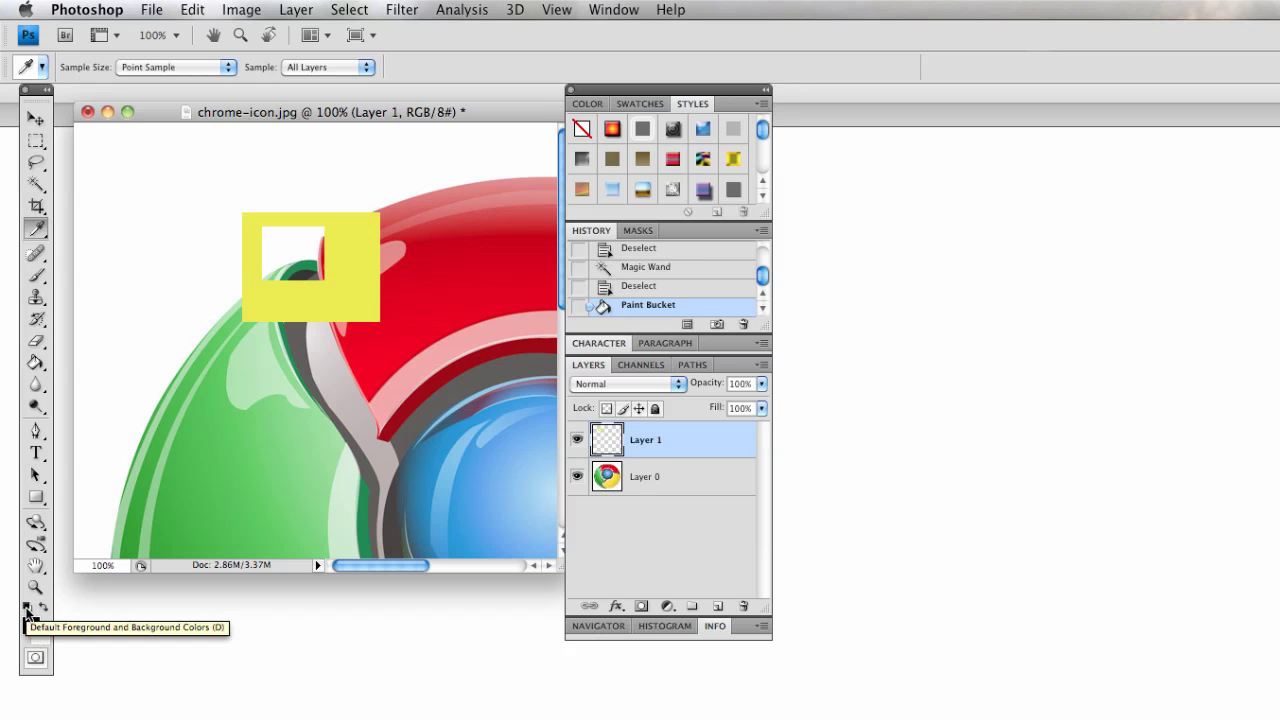
Paint a black stroke across the image on Layer 1 with the 9 px Brush, and undo it.
left_click(37, 279)
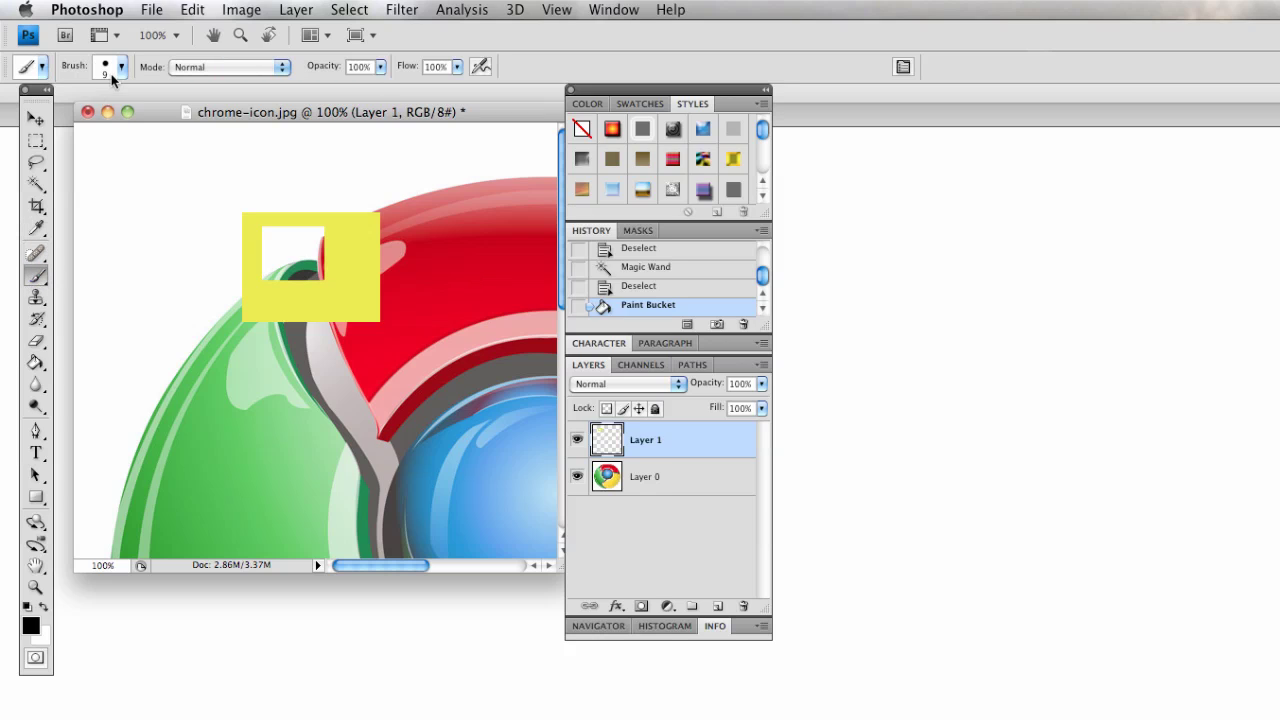
mouse_move(317, 354)
left_mouse_down()
mouse_move(420, 400)
mouse_move(115, 190)
mouse_move(182, 280)
left_mouse_up()
key("super+z")
Choose the 639 px textured brush, stamp it in black over the icon on Layer 1, and undo the stamp.
left_click(121, 67)
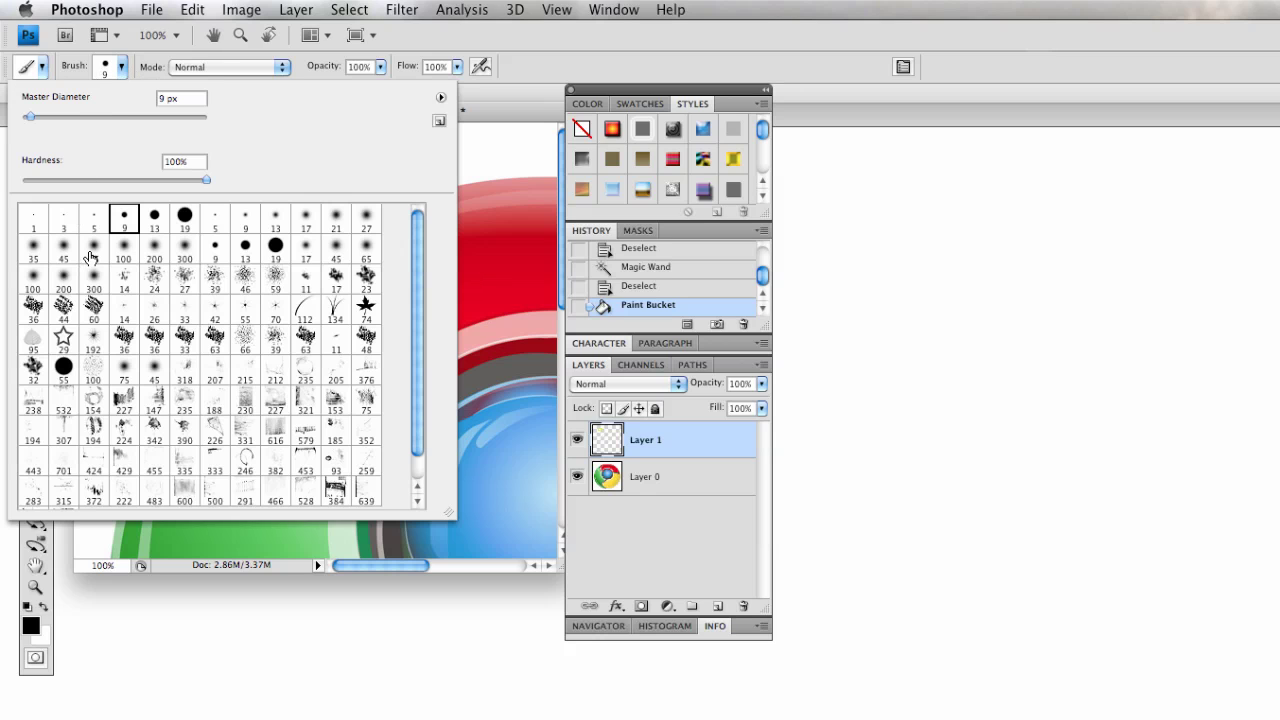
scroll(305, 434, "down", 1)
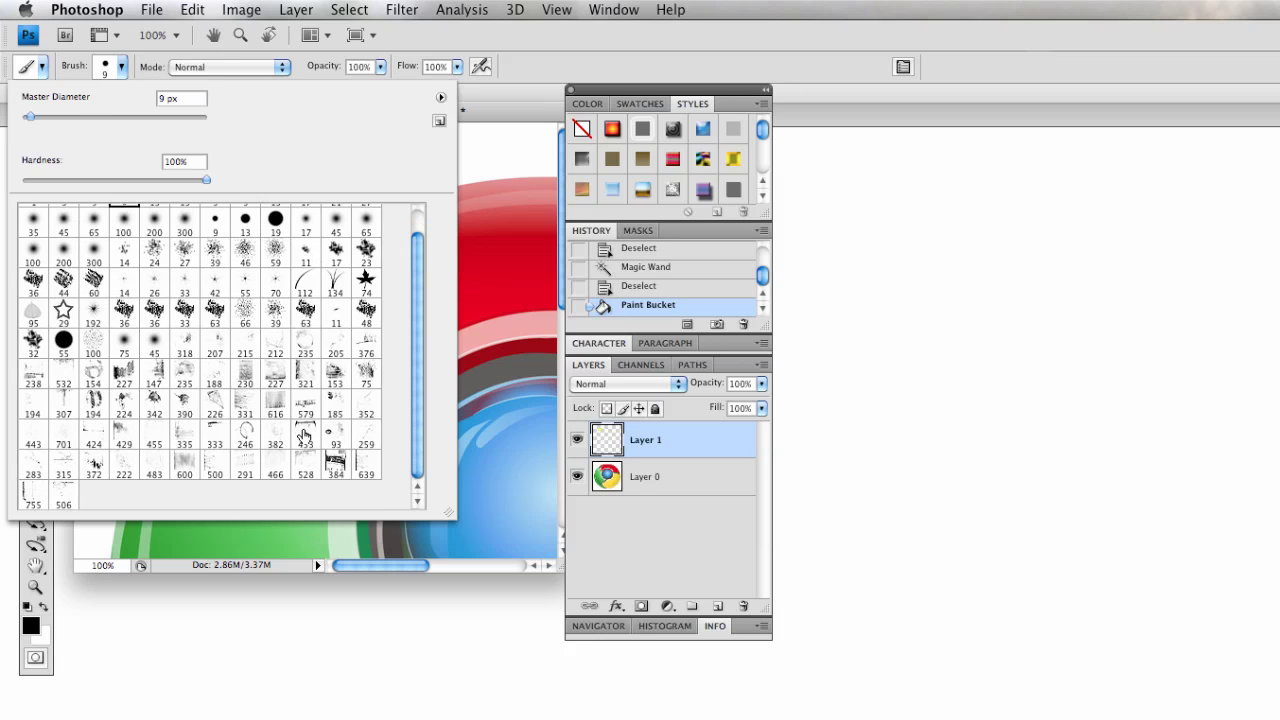
left_click(358, 460)
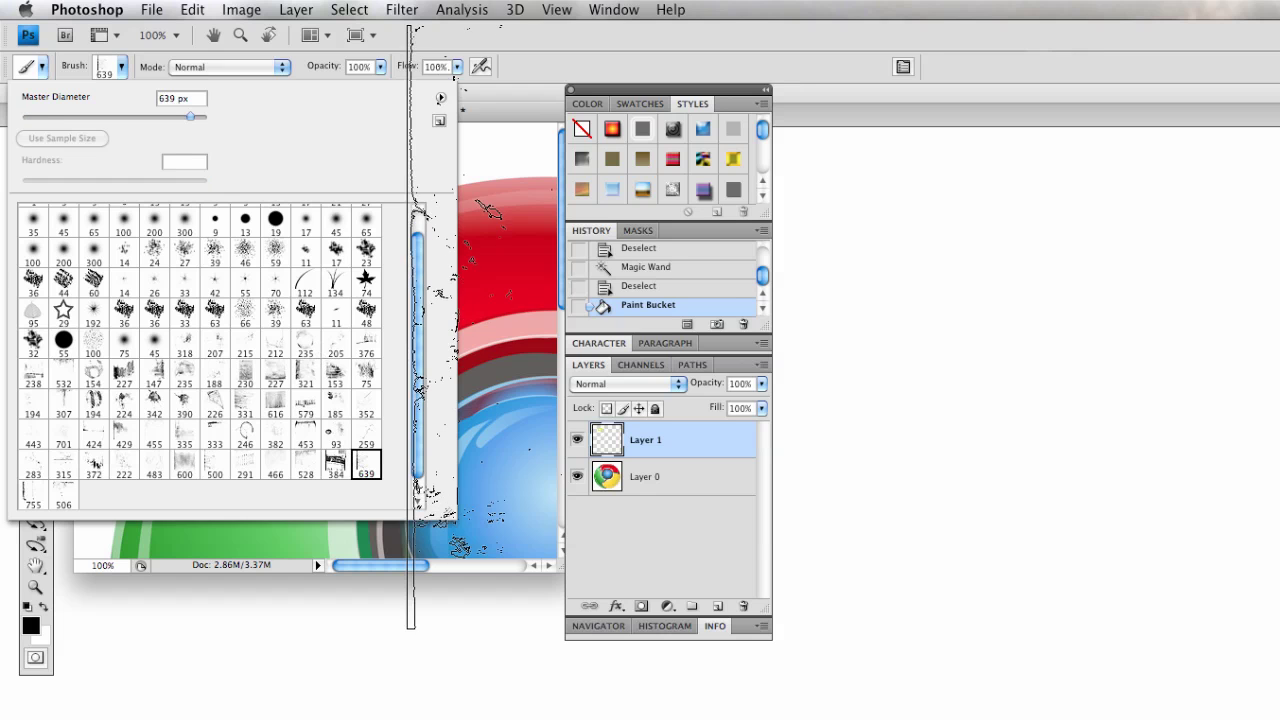
left_click(490, 558)
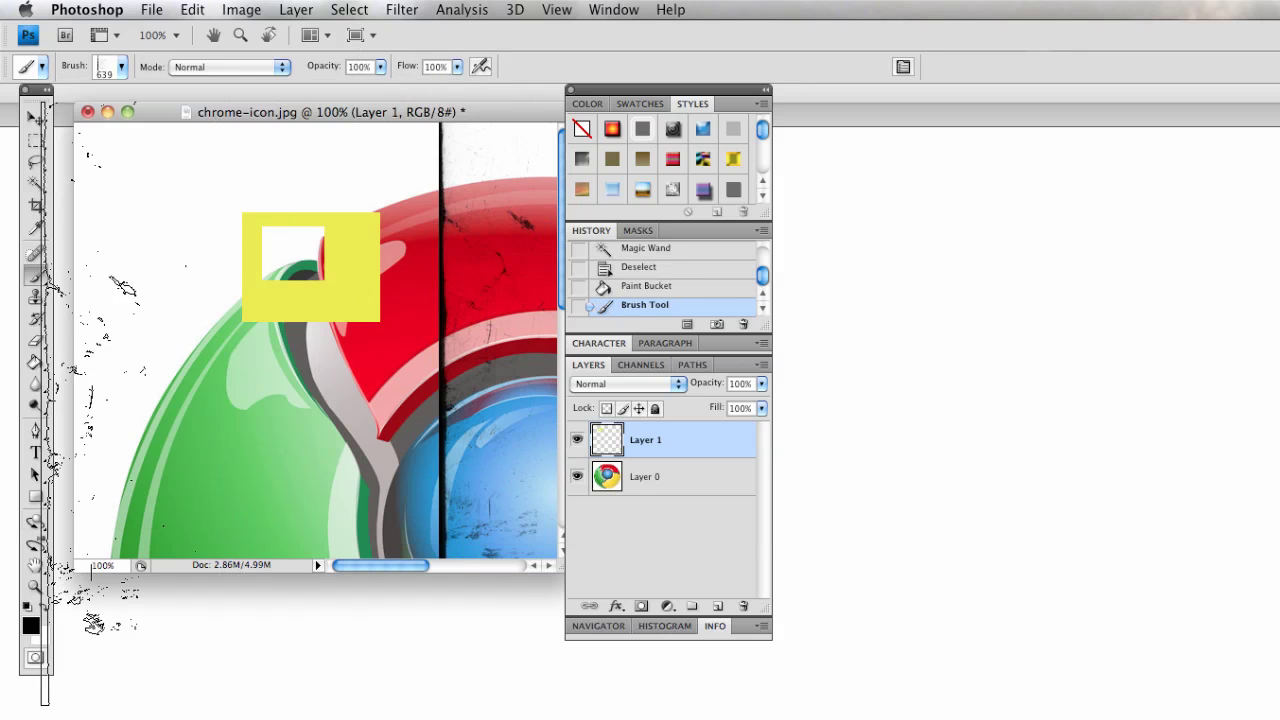
key("super+c")
Choose the 95 px leaf-shaped brush, paint with it in black over the icon on Layer 1, and undo the stroke.
left_click(102, 66)
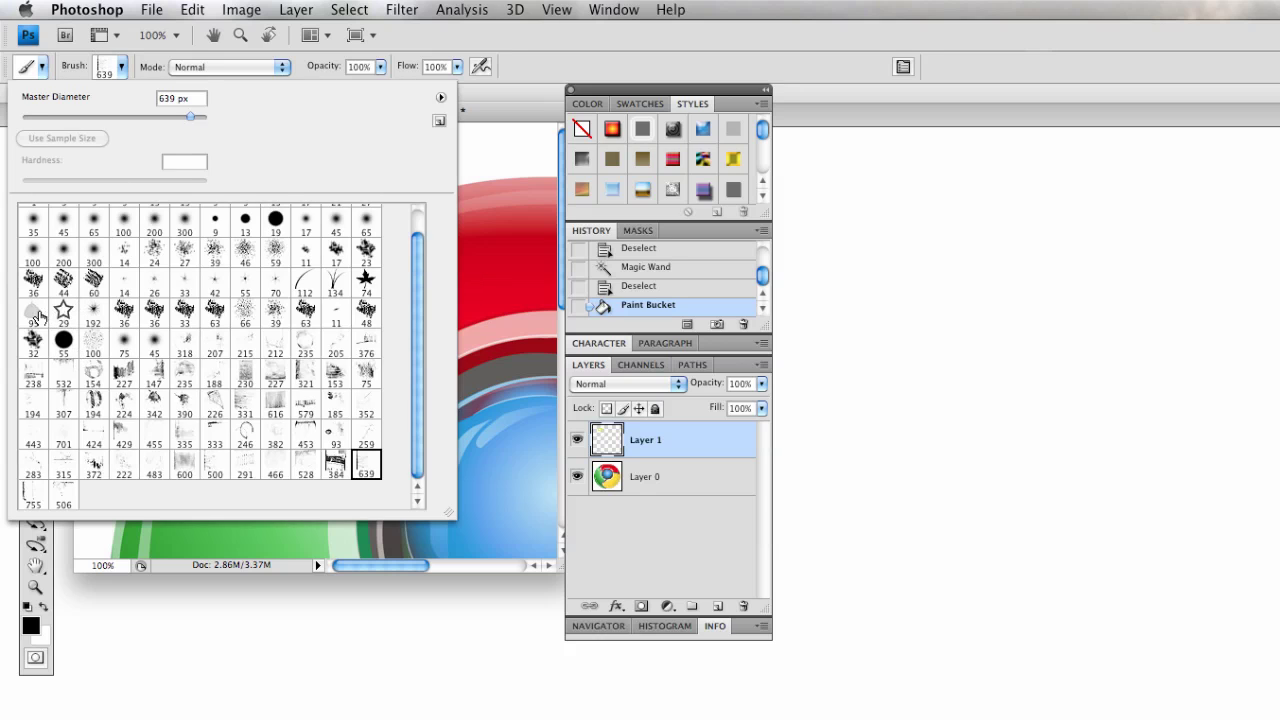
scroll(155, 315, "up", 1)
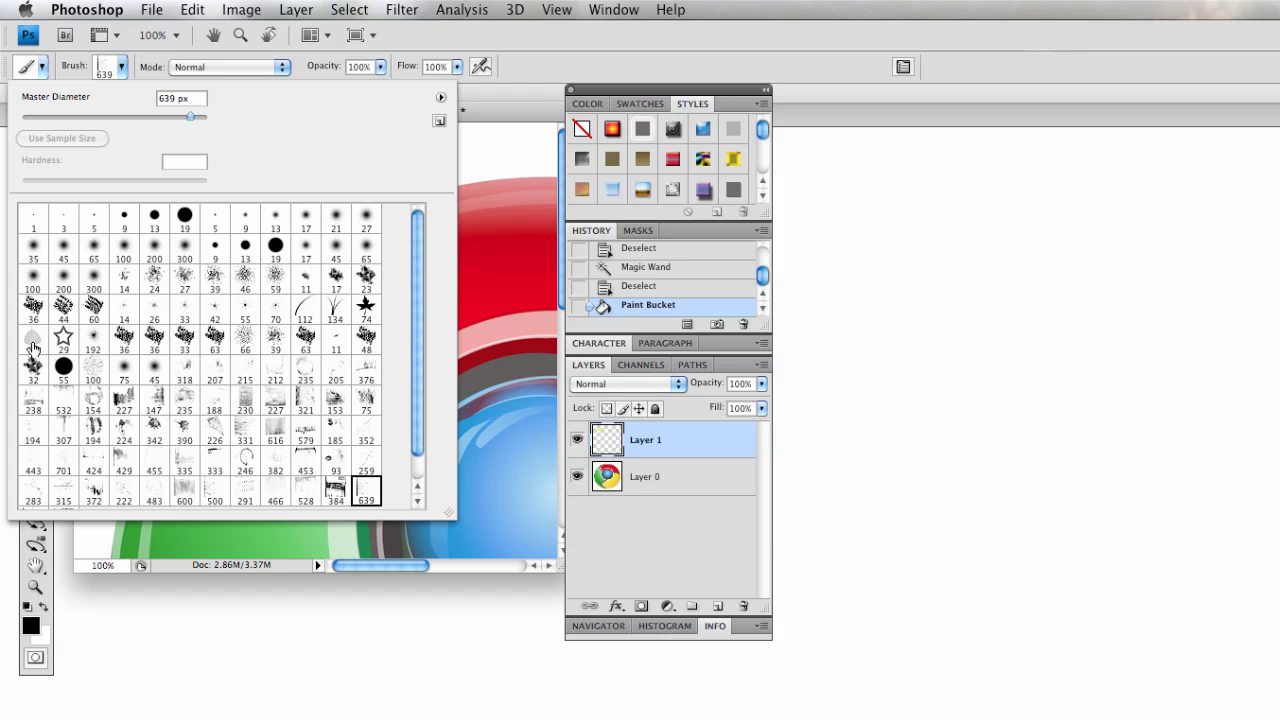
left_click(45, 347)
left_click(484, 354)
mouse_move(484, 354)
left_mouse_down()
mouse_move(205, 415)
mouse_move(343, 200)
mouse_move(250, 480)
mouse_move(150, 270)
mouse_move(305, 395)
mouse_move(315, 250)
left_mouse_up()
key("super+z")
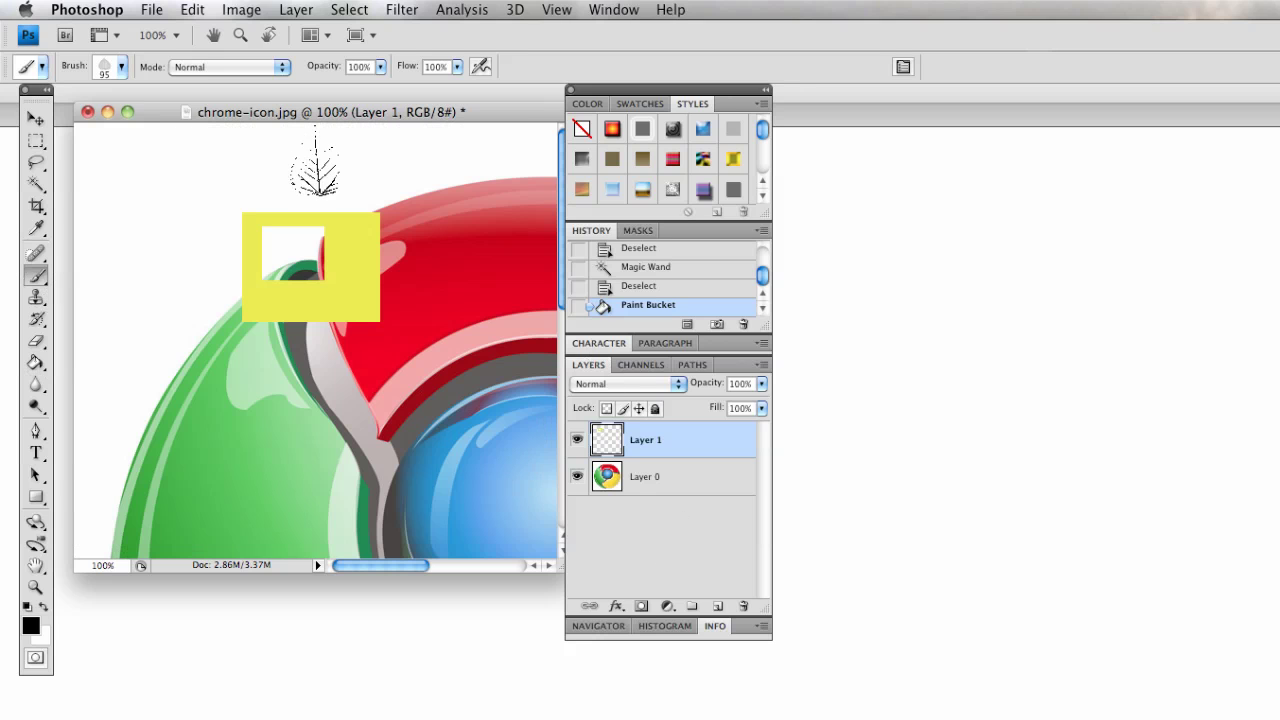
Choose the 100 px soft round brush, paint a black stroke on Layer 1, and undo it.
left_click(109, 68)
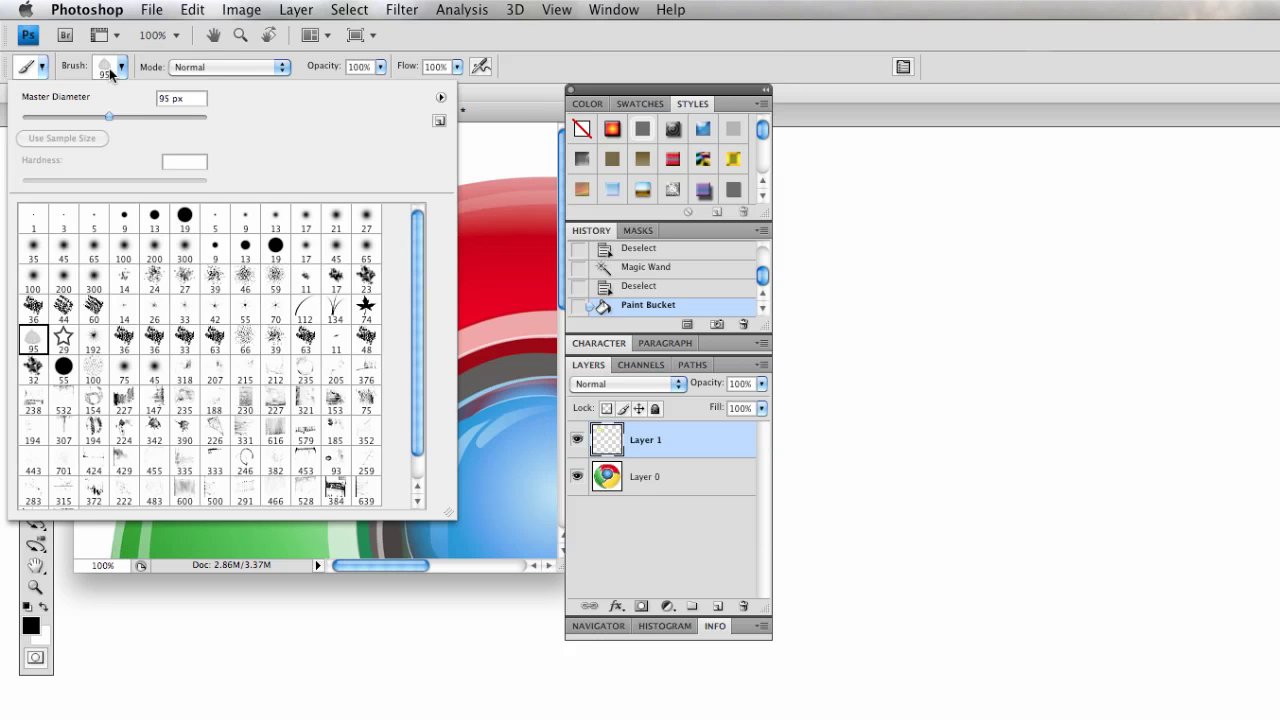
double_click(33, 275)
mouse_move(300, 200)
left_mouse_down()
mouse_move(120, 300)
mouse_move(247, 380)
left_mouse_up()
key("super+z")
Choose the 19 px hard round brush, scribble in black around the yellow shape on Layer 1, and undo the scribble.
left_click(108, 67)
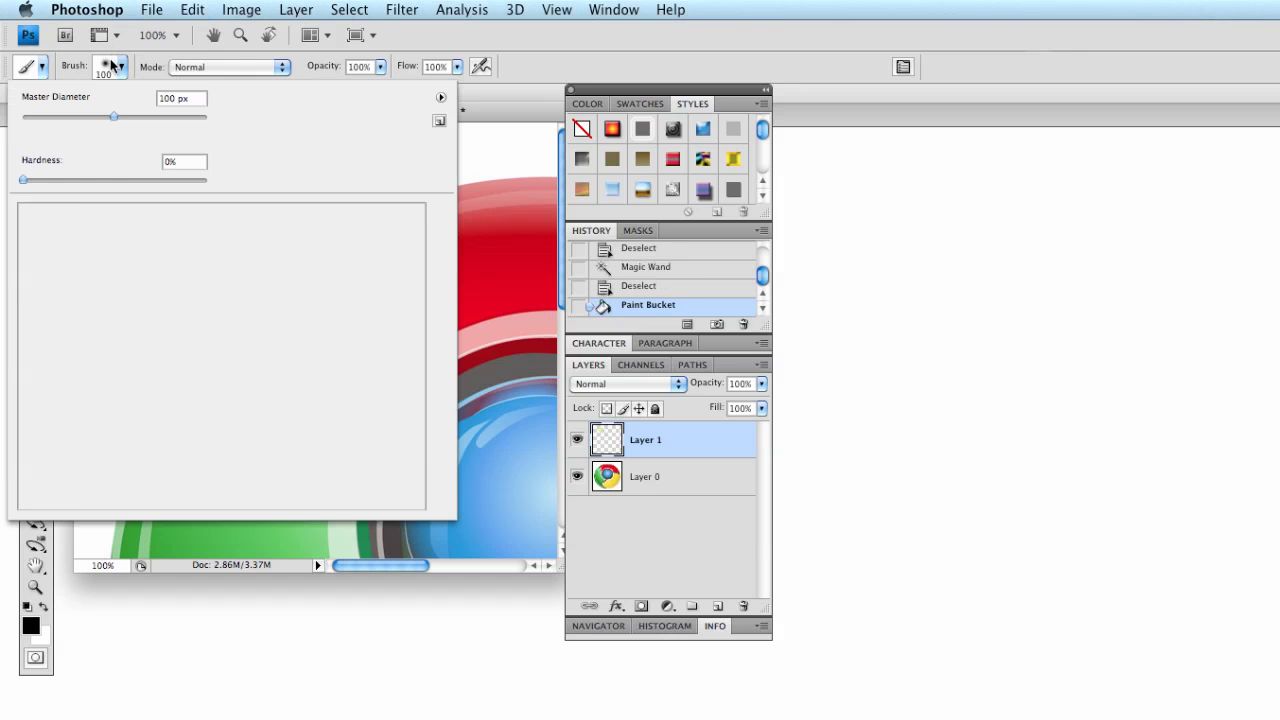
double_click(185, 214)
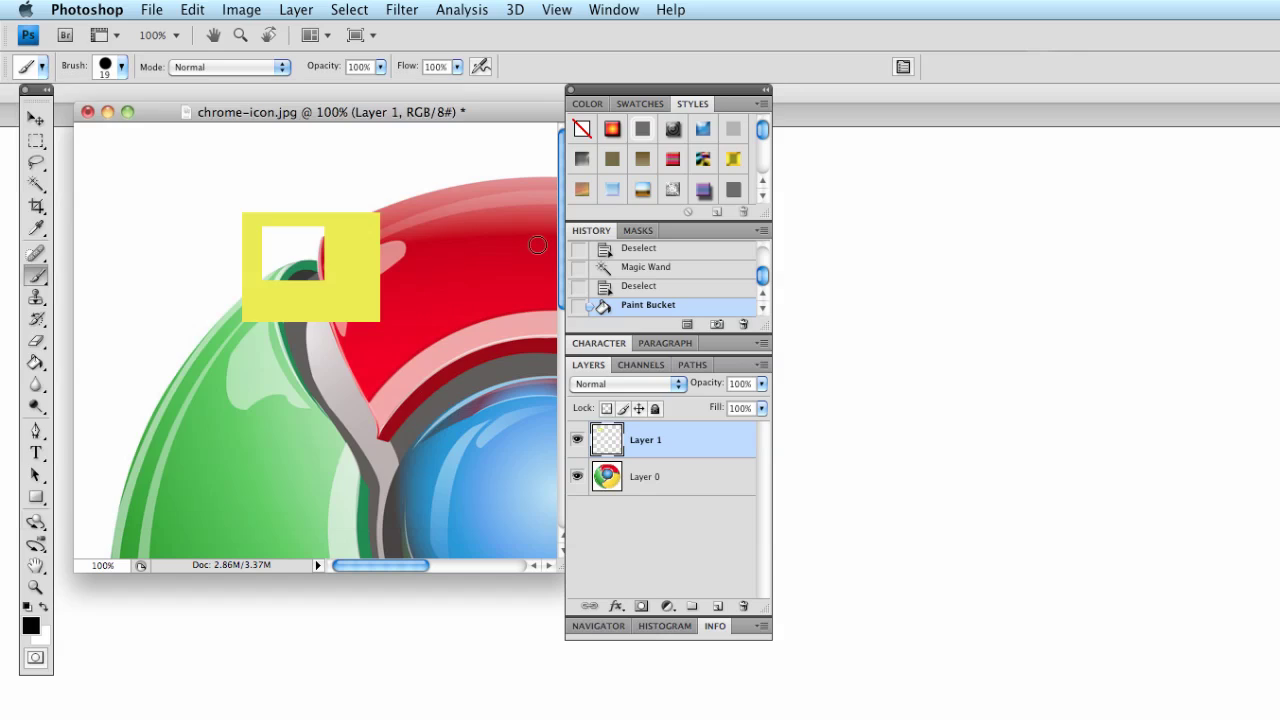
mouse_move(545, 245)
left_mouse_down()
mouse_move(255, 170)
mouse_move(290, 210)
mouse_move(287, 311)
mouse_move(205, 320)
left_mouse_up()
left_click_drag(287, 311, 175, 300)
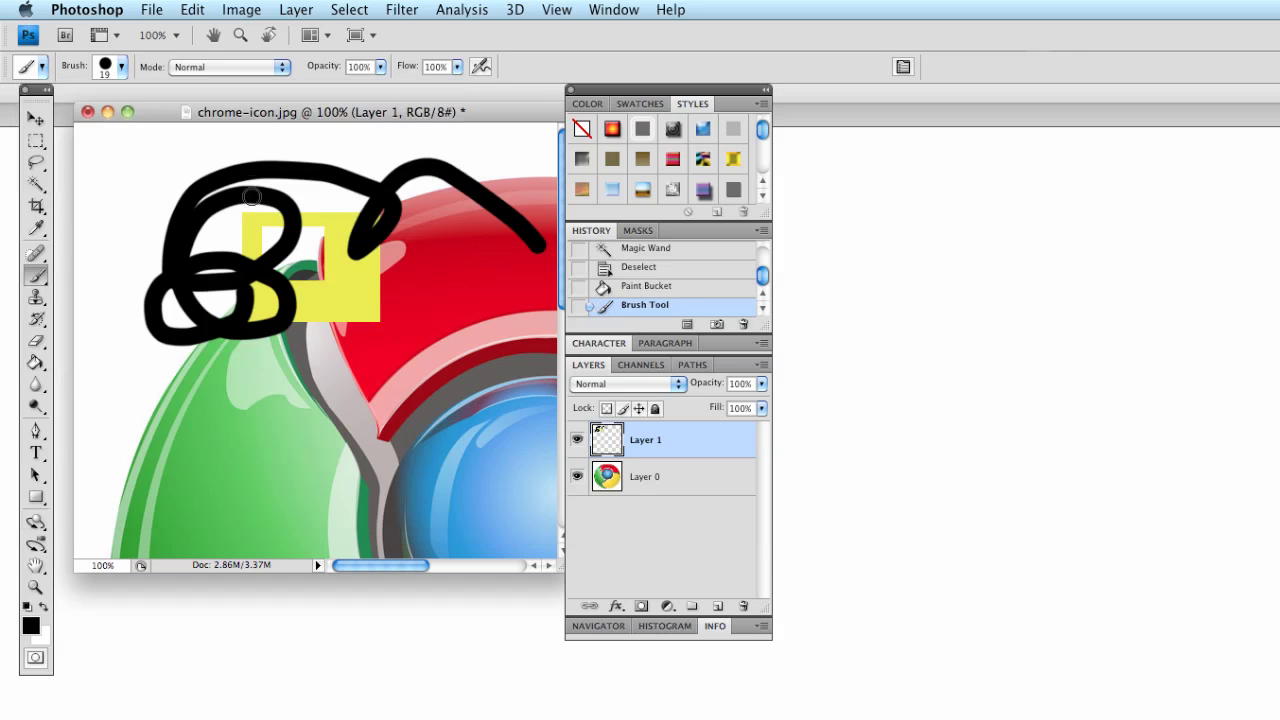
key("super+z")
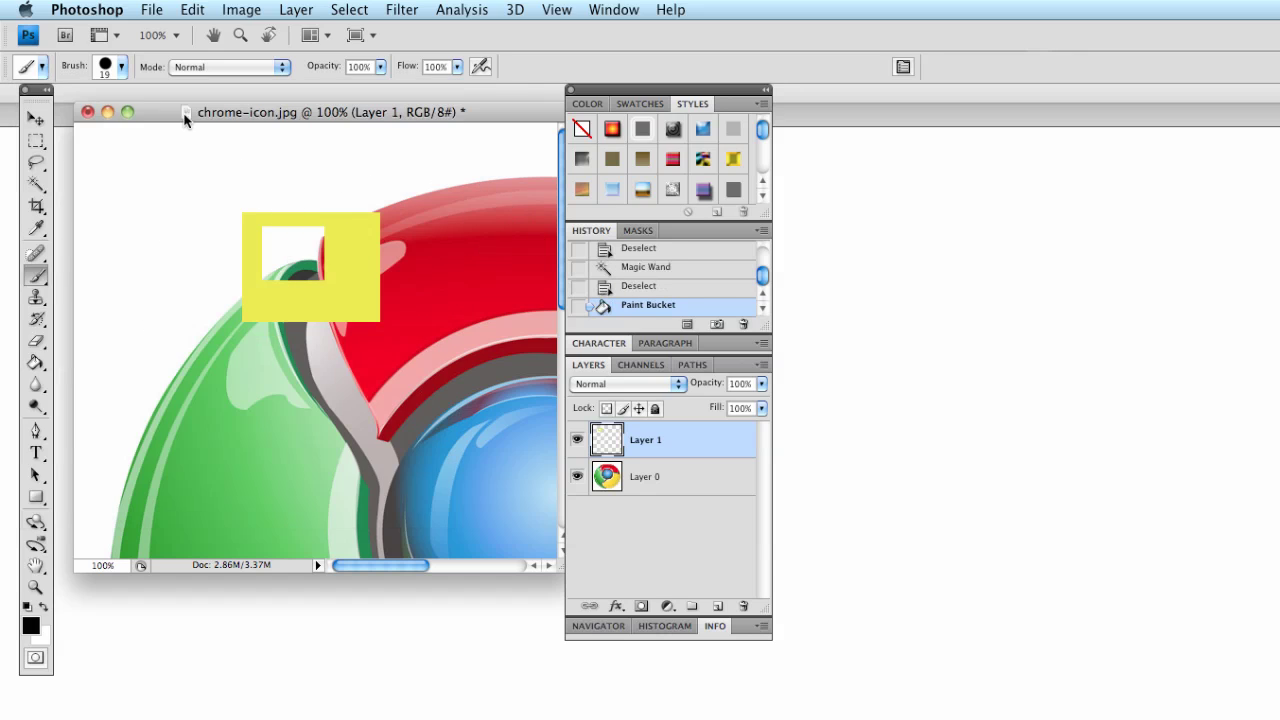